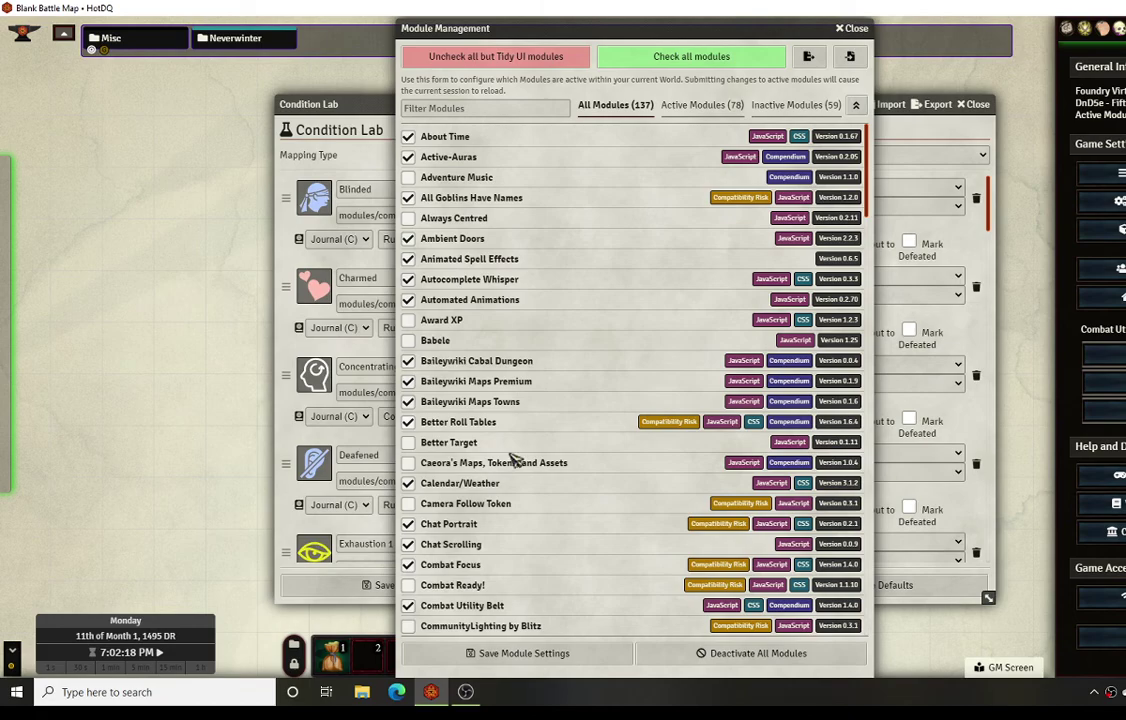
- Look through the installed modules in Module Management, including Combat Utility Belt, the Dynamic Effects modules and Midi QOL, and close the list
scroll(513, 460, "down", 10)
scroll(487, 512, "down", 4)
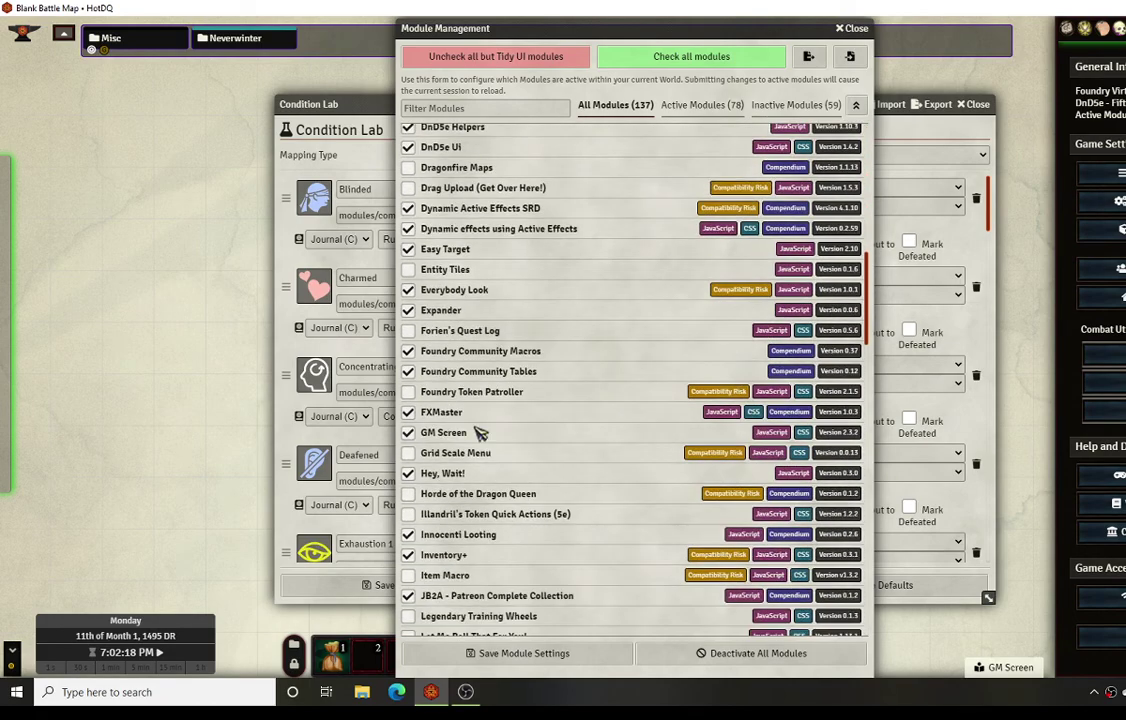
scroll(505, 540, "up", 15)
scroll(487, 440, "down", 4)
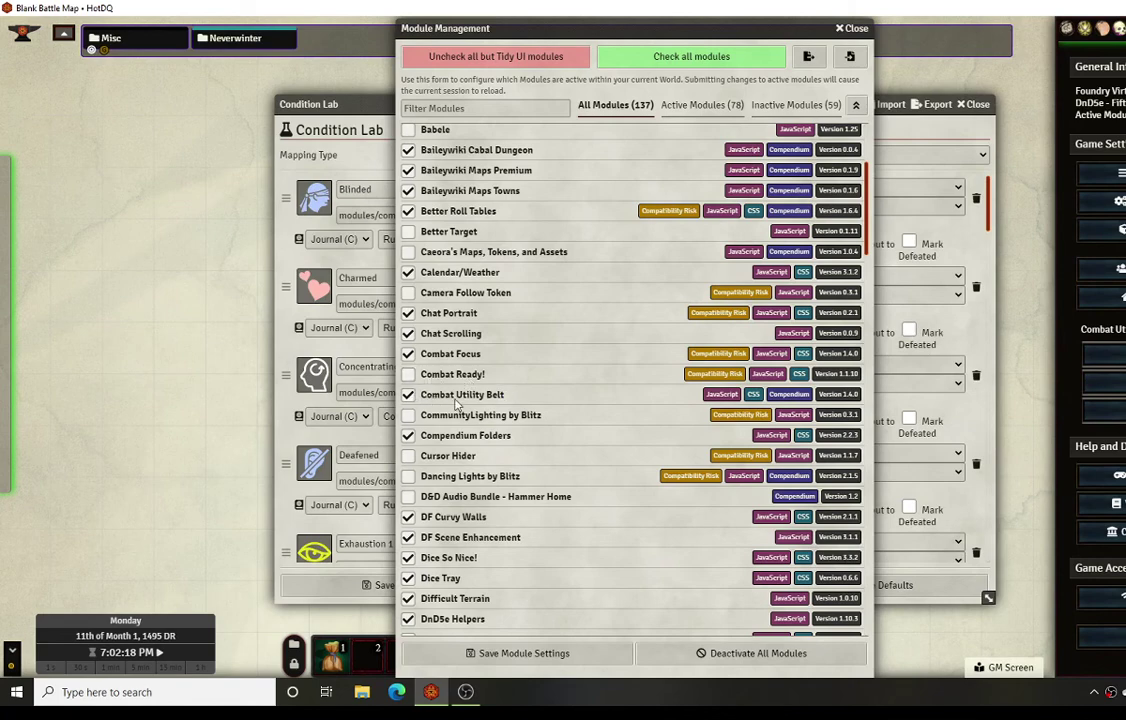
scroll(490, 410, "down", 2)
scroll(490, 410, "down", 3)
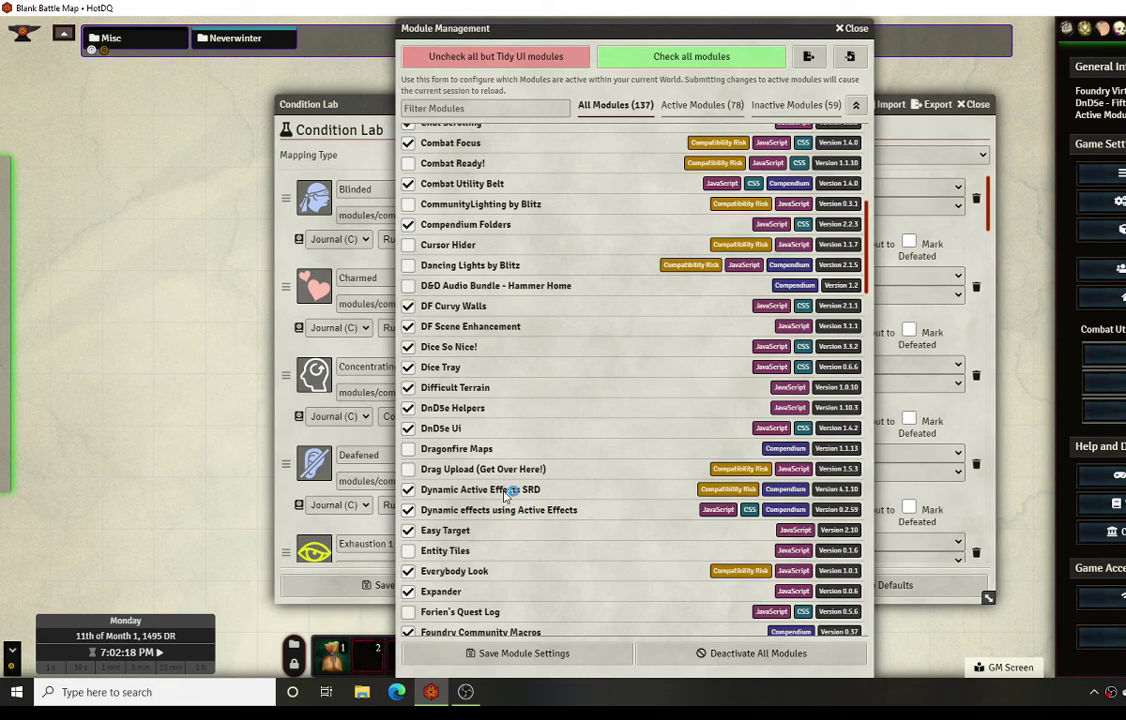
scroll(530, 510, "down", 13)
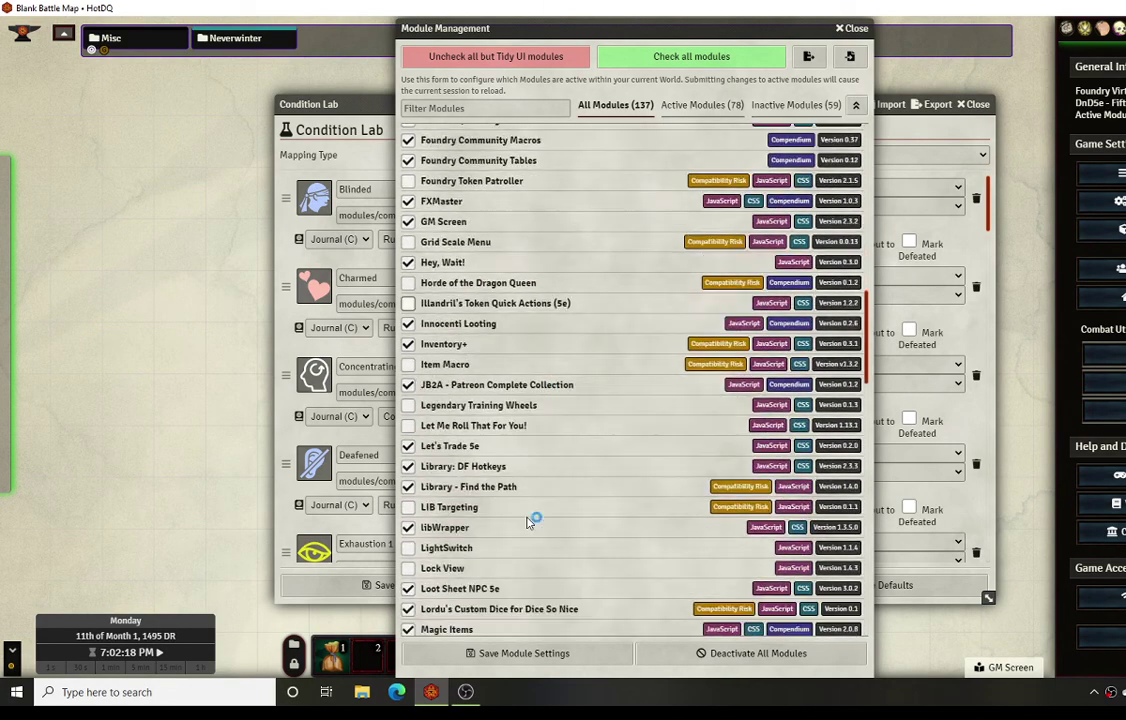
scroll(500, 505, "down", 2)
scroll(445, 360, "down", 2)
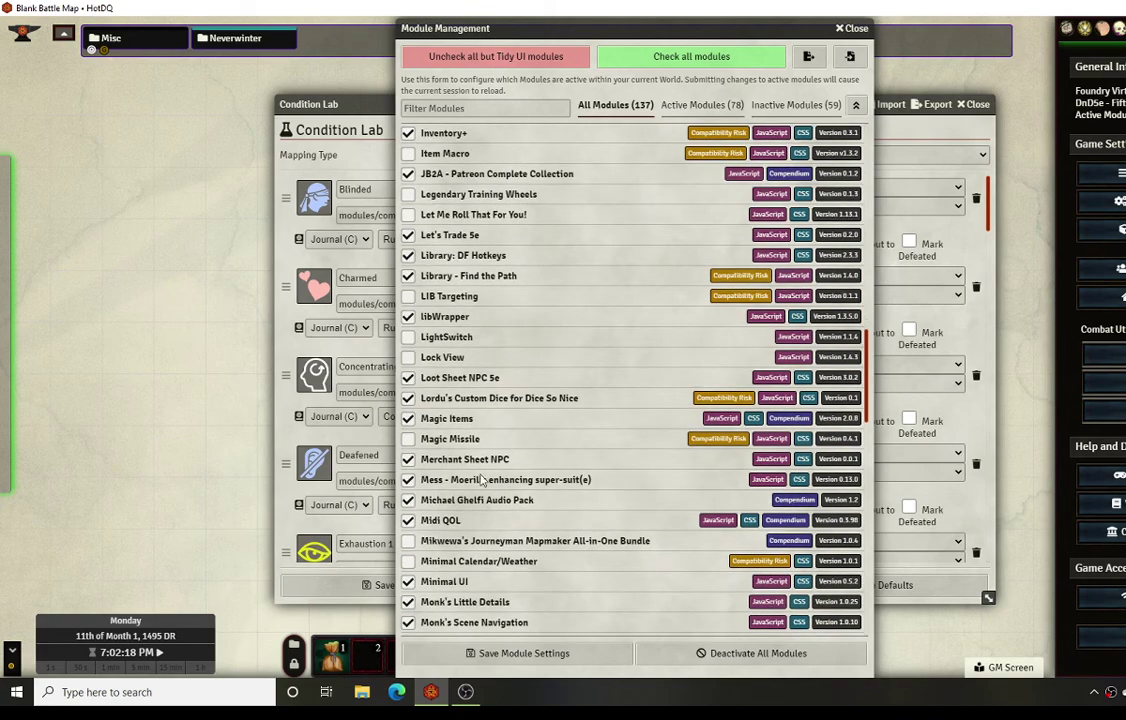
scroll(464, 440, "up", 15)
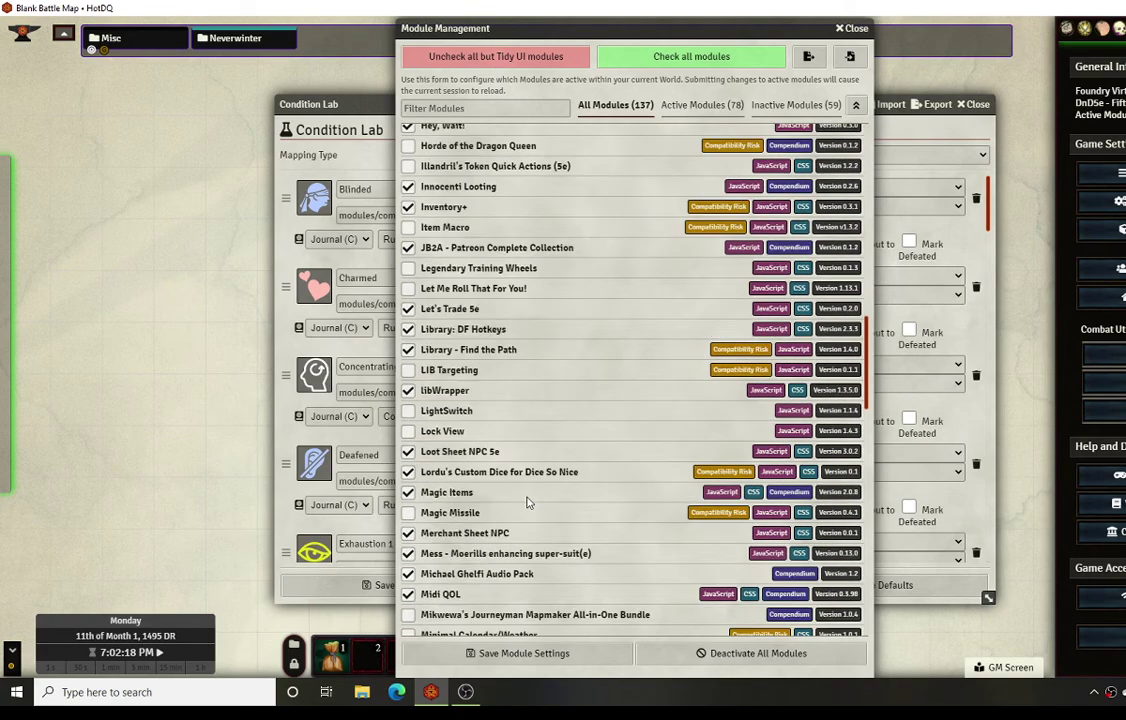
scroll(527, 498, "up", 5)
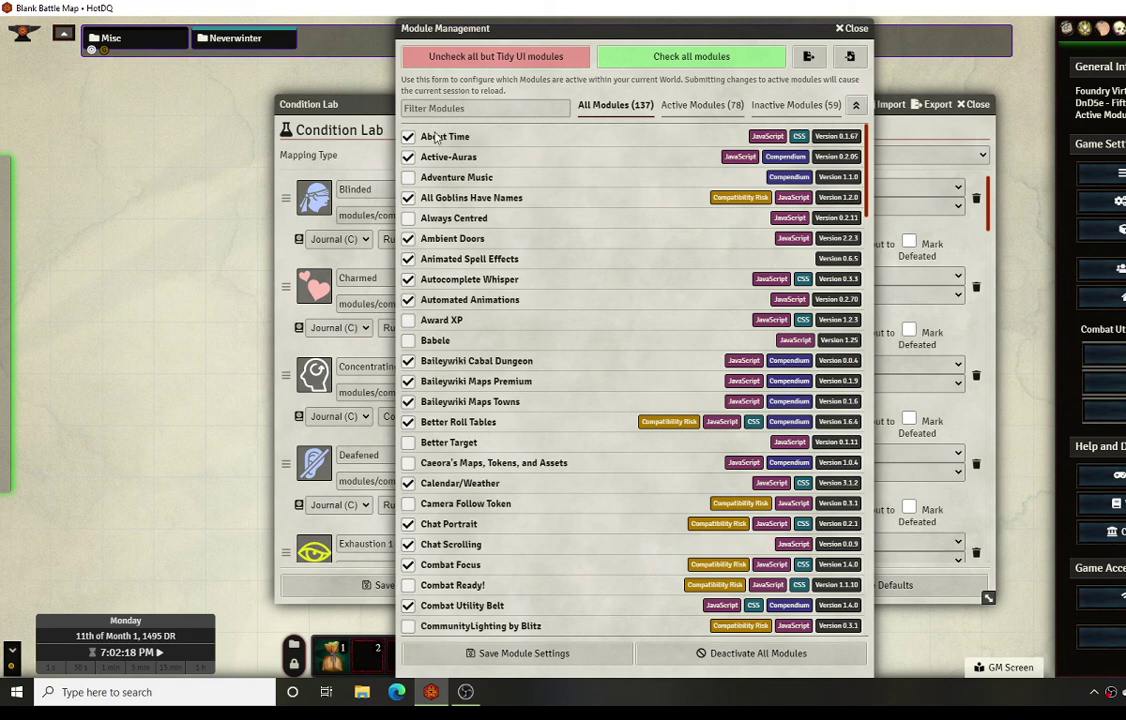
key("Escape")
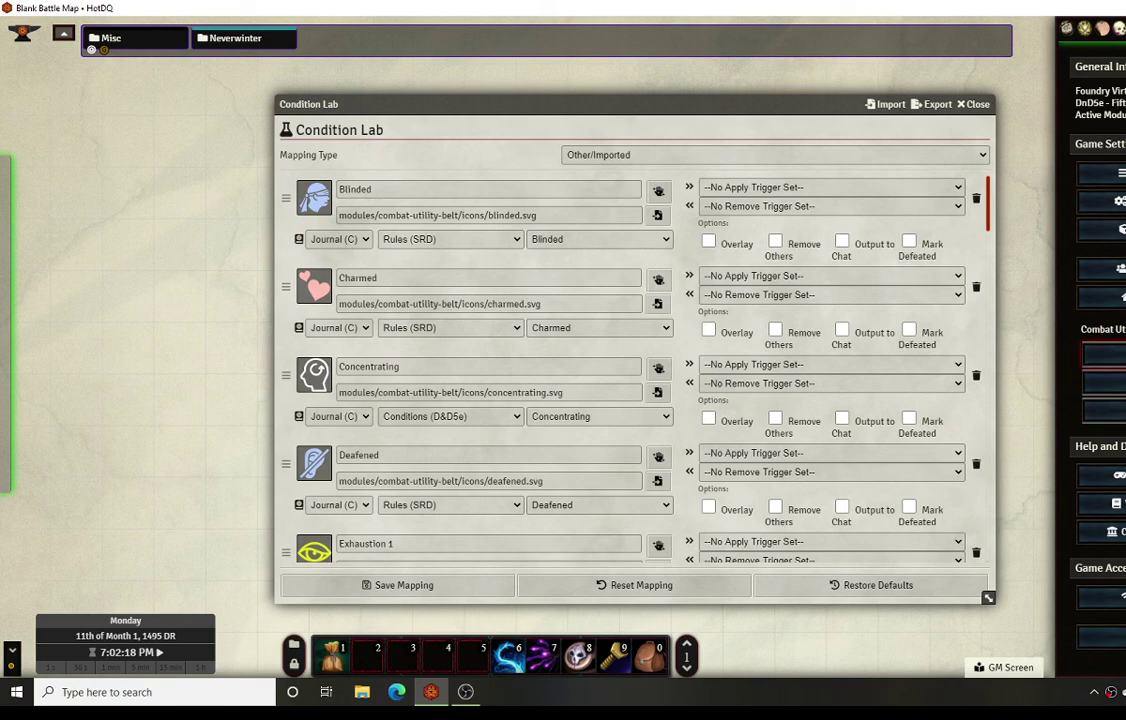
- Open the CUBPuter and examine the settings of the Enhanced Conditions gadget
left_click(1104, 355)
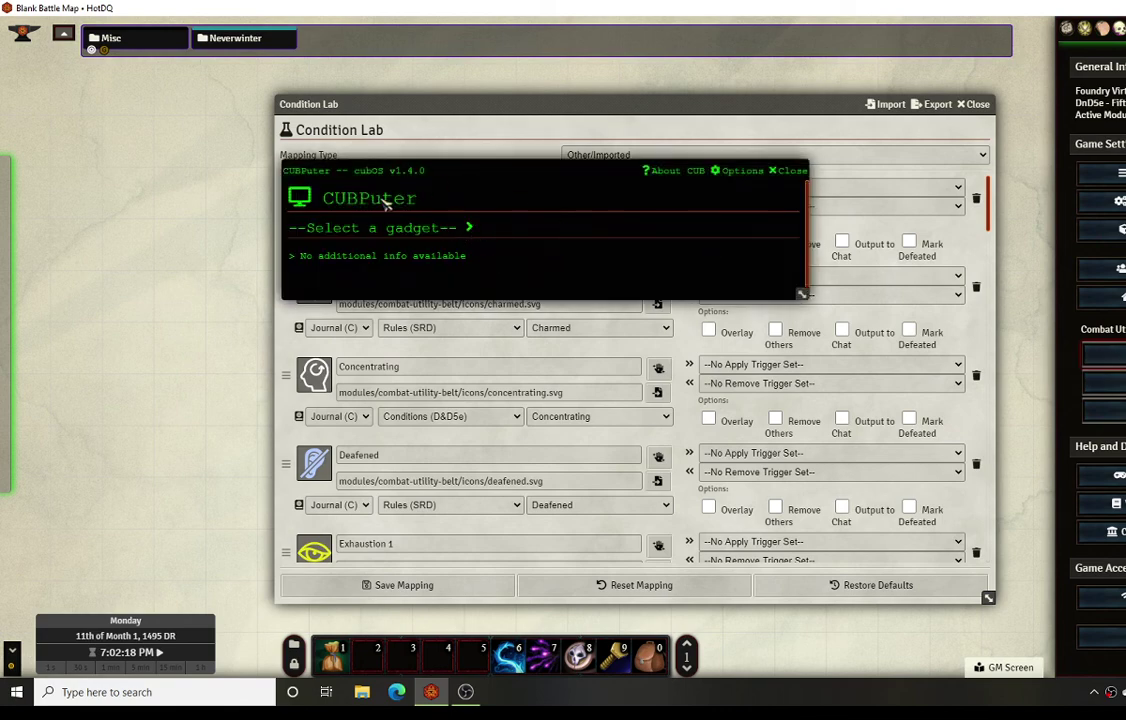
left_click(471, 229)
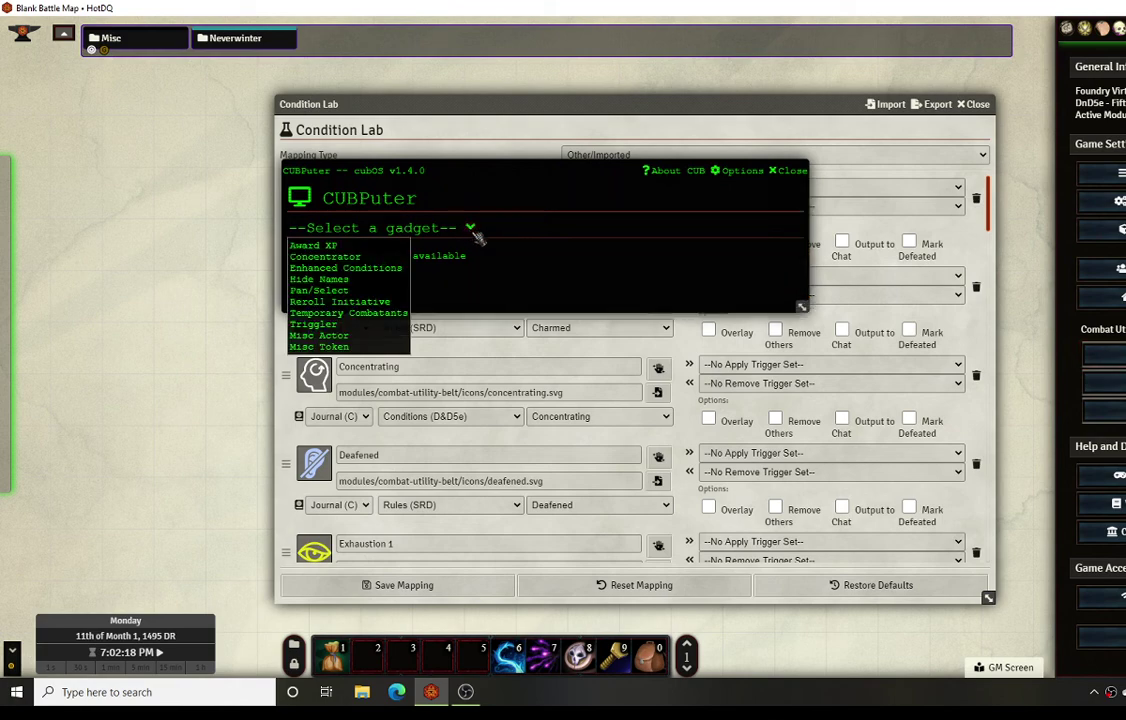
left_click(350, 268)
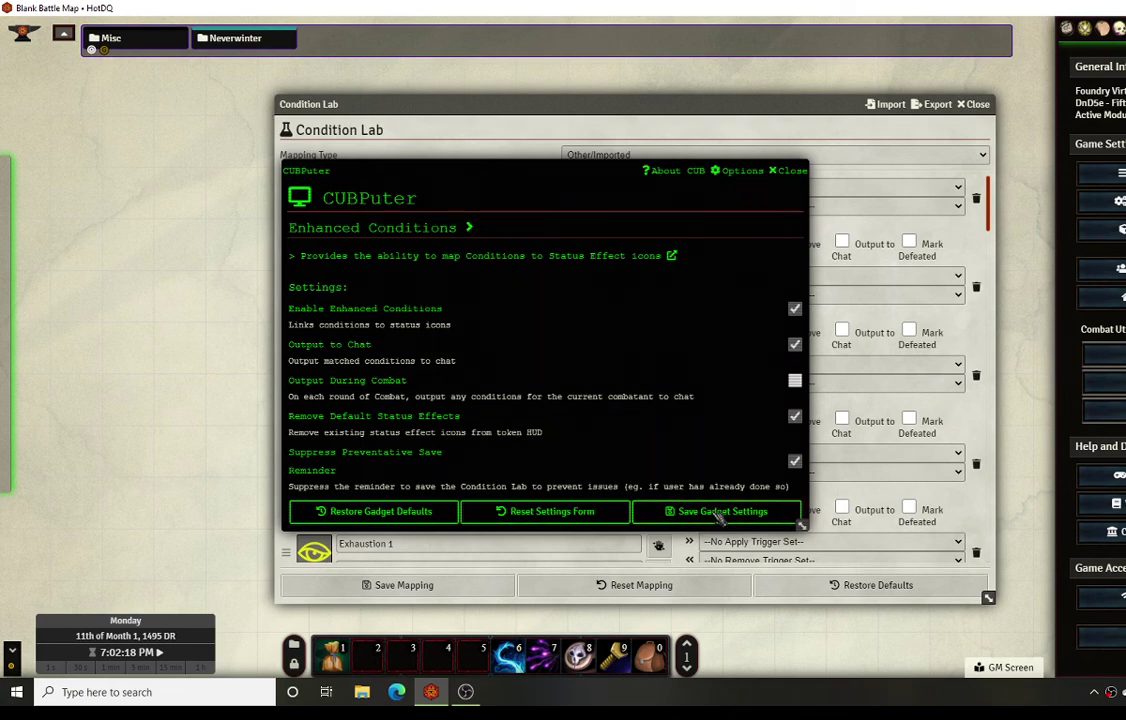
left_click(792, 172)
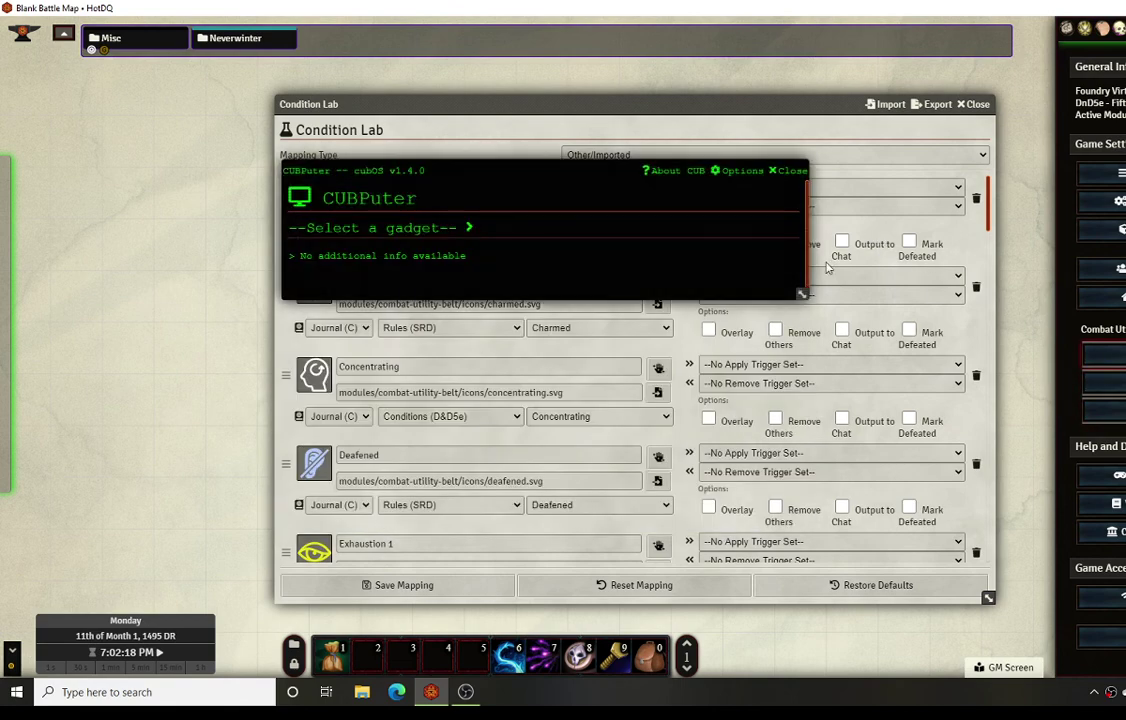
- Examine the Concentrator gadget's settings in the CUBPuter and close it
left_click(471, 229)
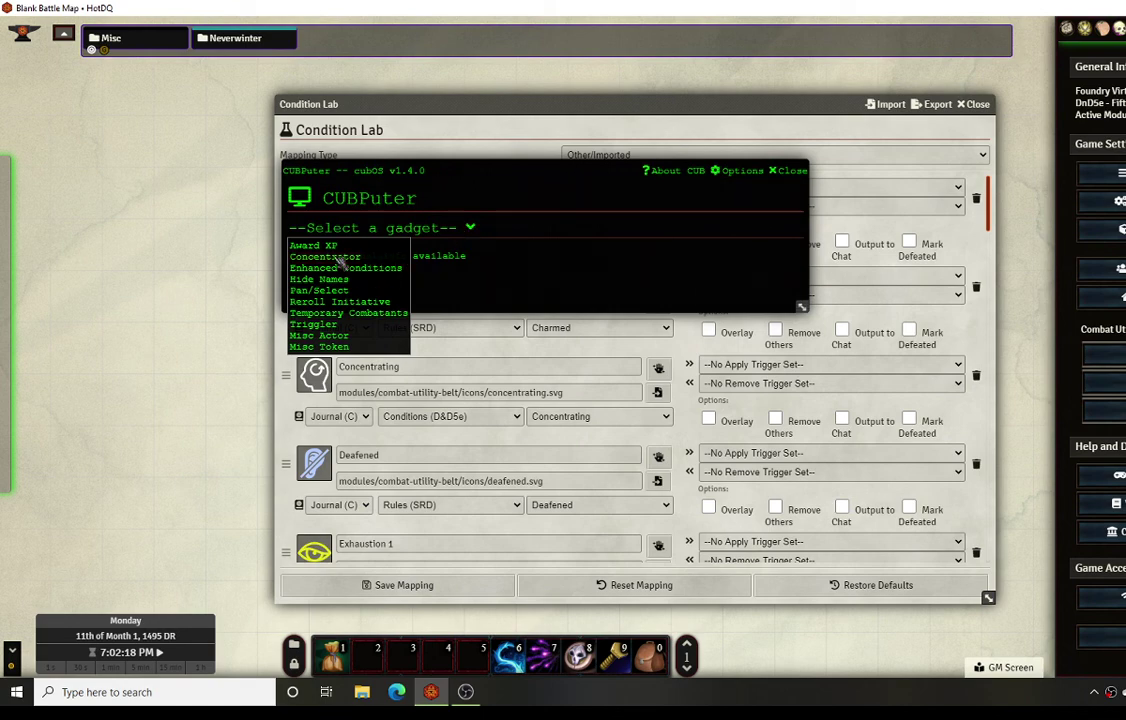
left_click(318, 244)
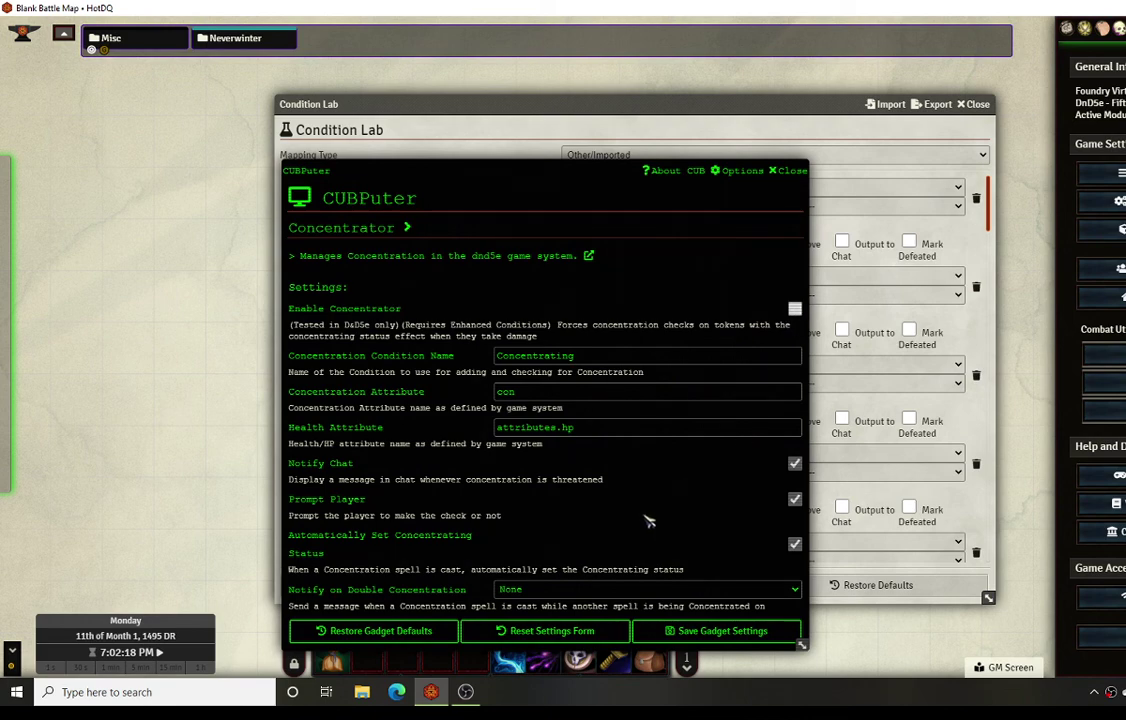
left_click(793, 172)
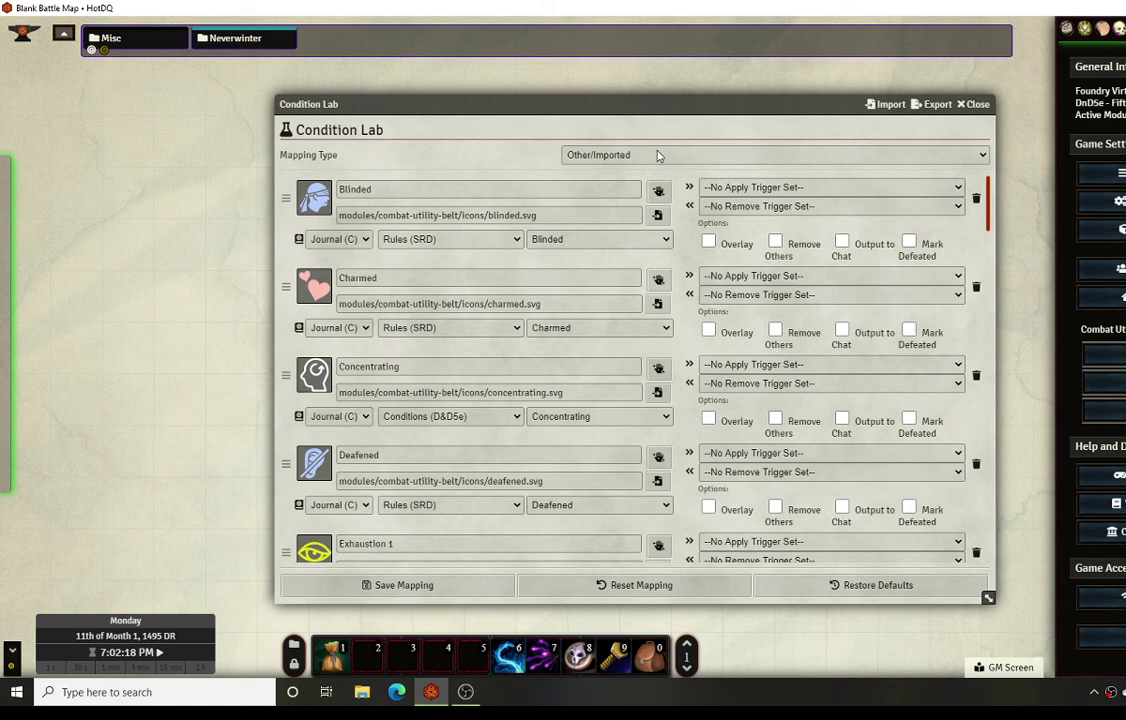
- Check the mapping types offered in Condition Lab and inspect the duration and effects settings of the Blinded condition's active effect
left_click(597, 156)
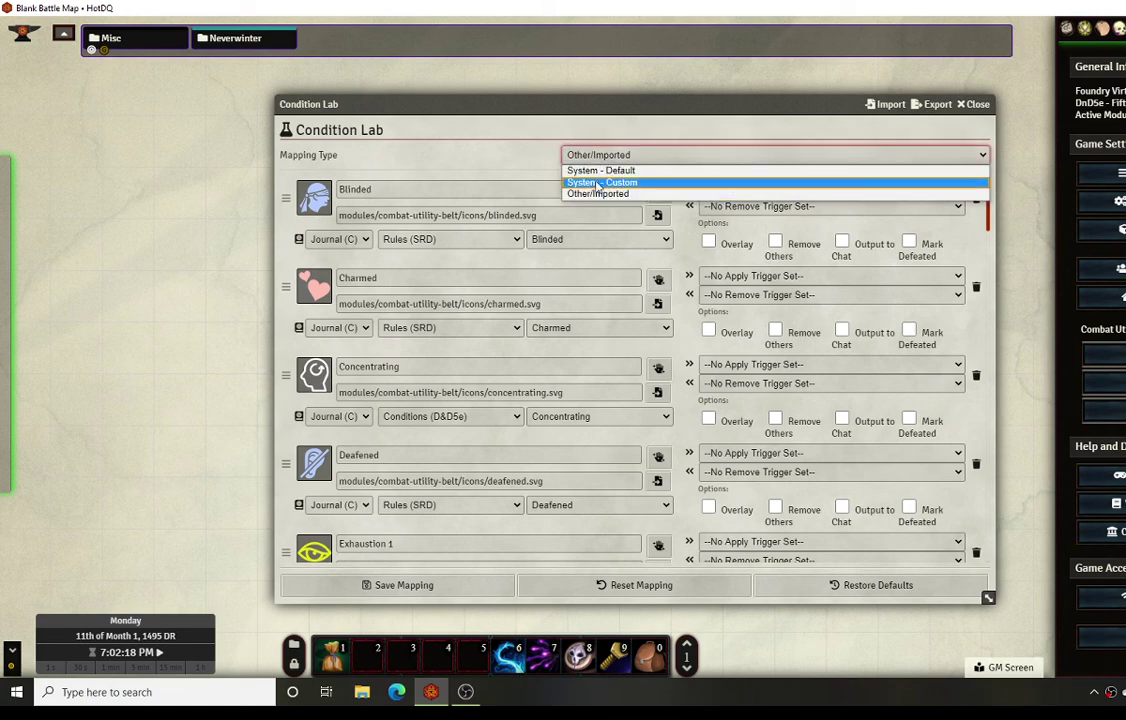
left_click(365, 158)
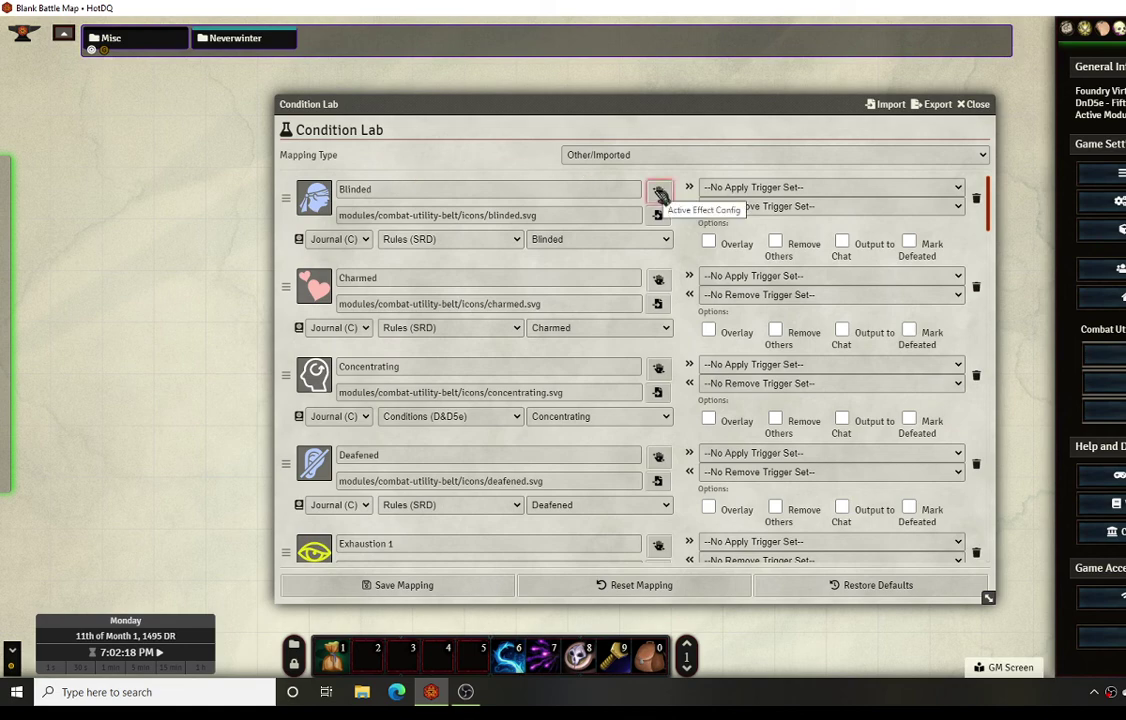
left_click(658, 191)
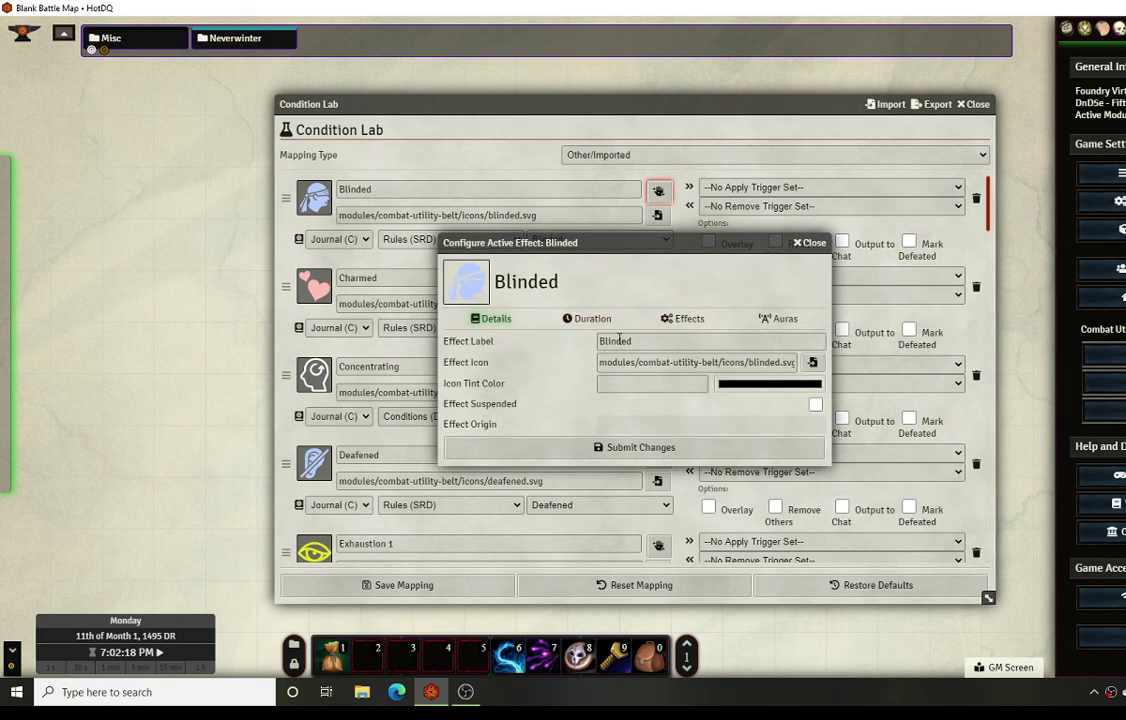
left_click(586, 320)
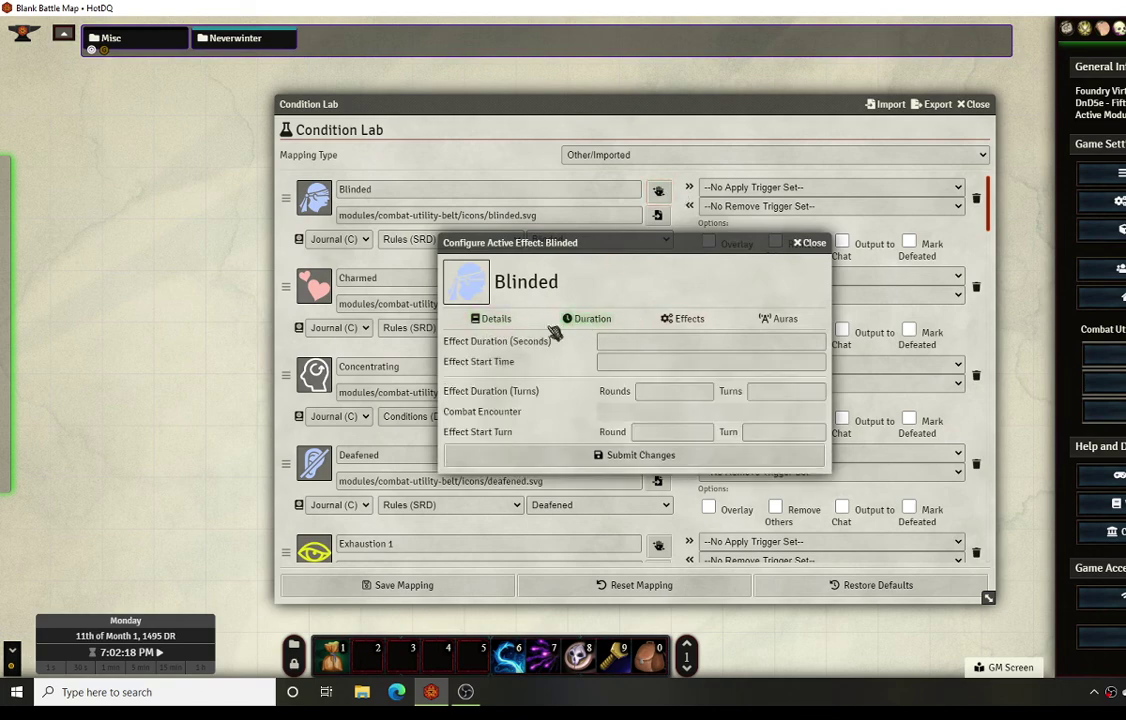
left_click(690, 320)
left_click_drag(643, 251, 616, 354)
- Inspect the effects list of the Charmed condition's active effect and close its configuration
left_click(658, 280)
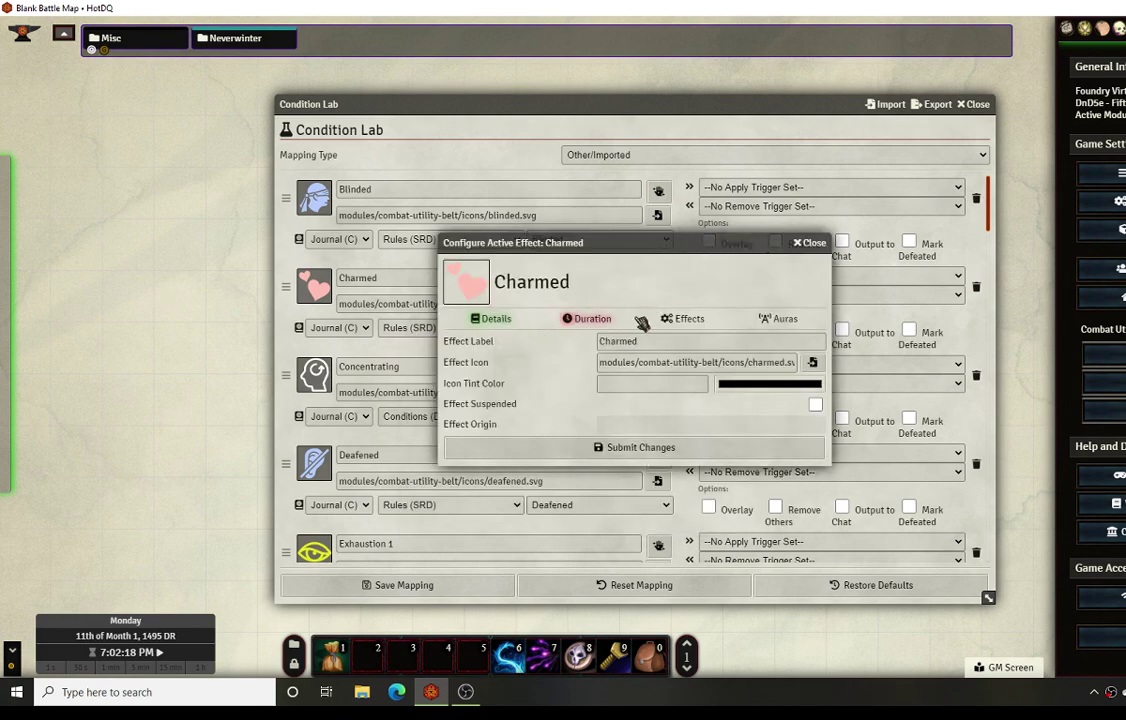
left_click(663, 320)
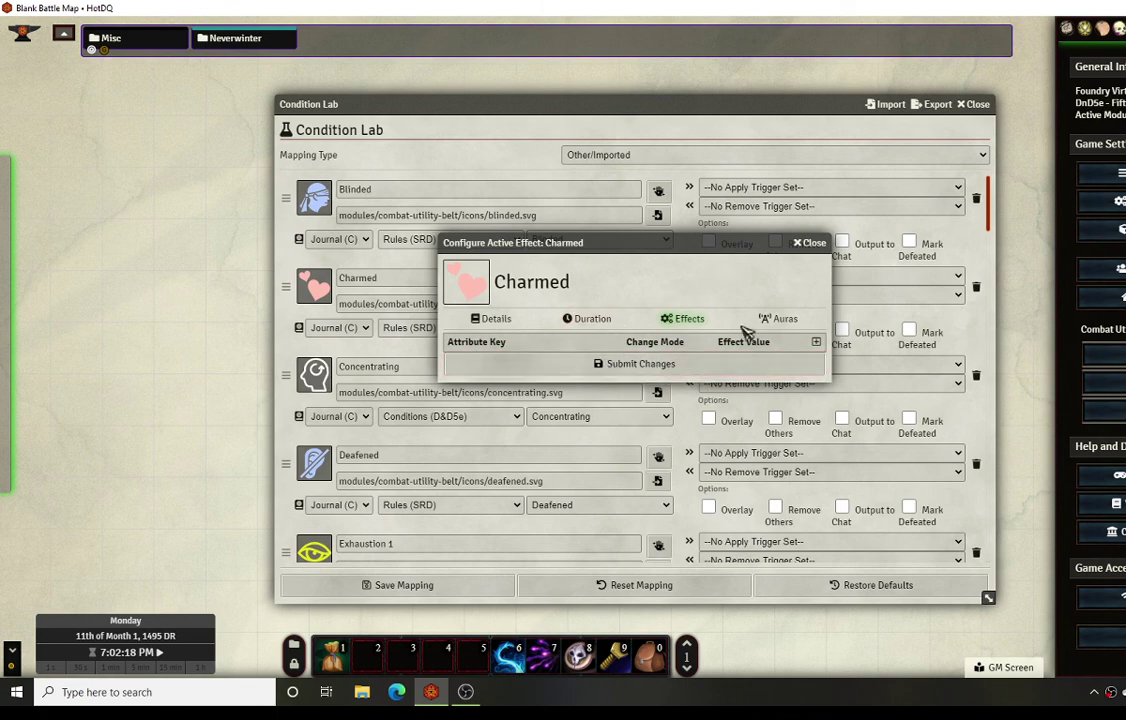
left_click(812, 243)
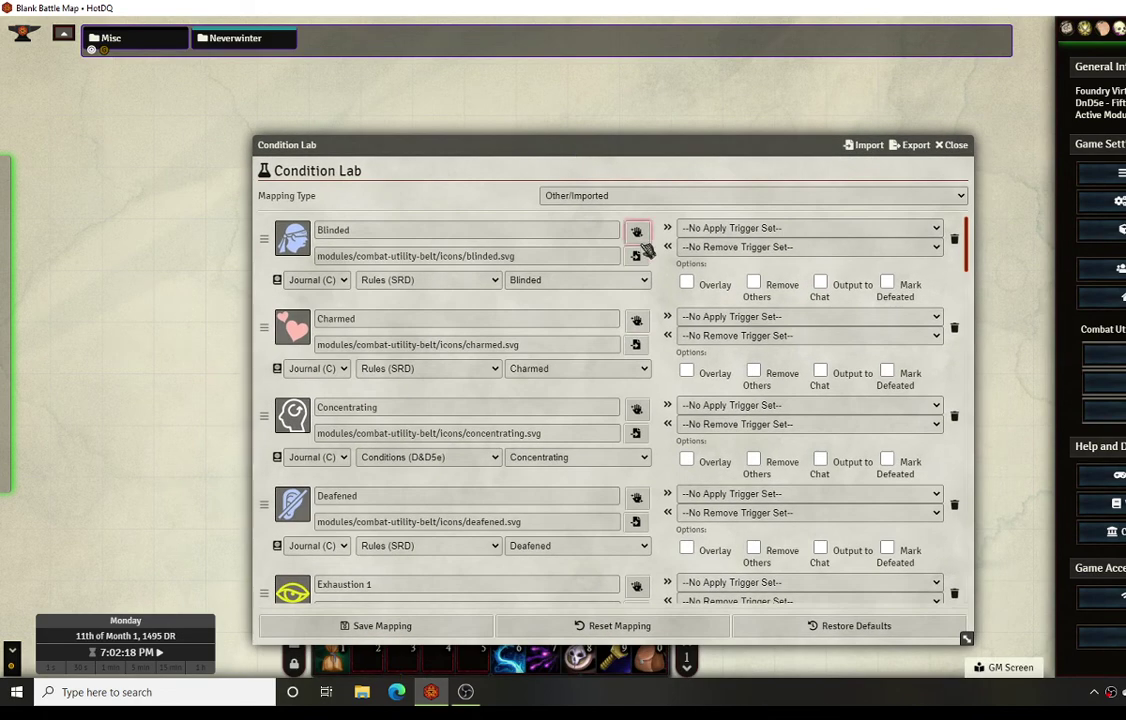
- Review the attribute keys, change modes and values in the Blinded condition's active effect, and close its configuration
left_click(637, 233)
left_click(683, 318)
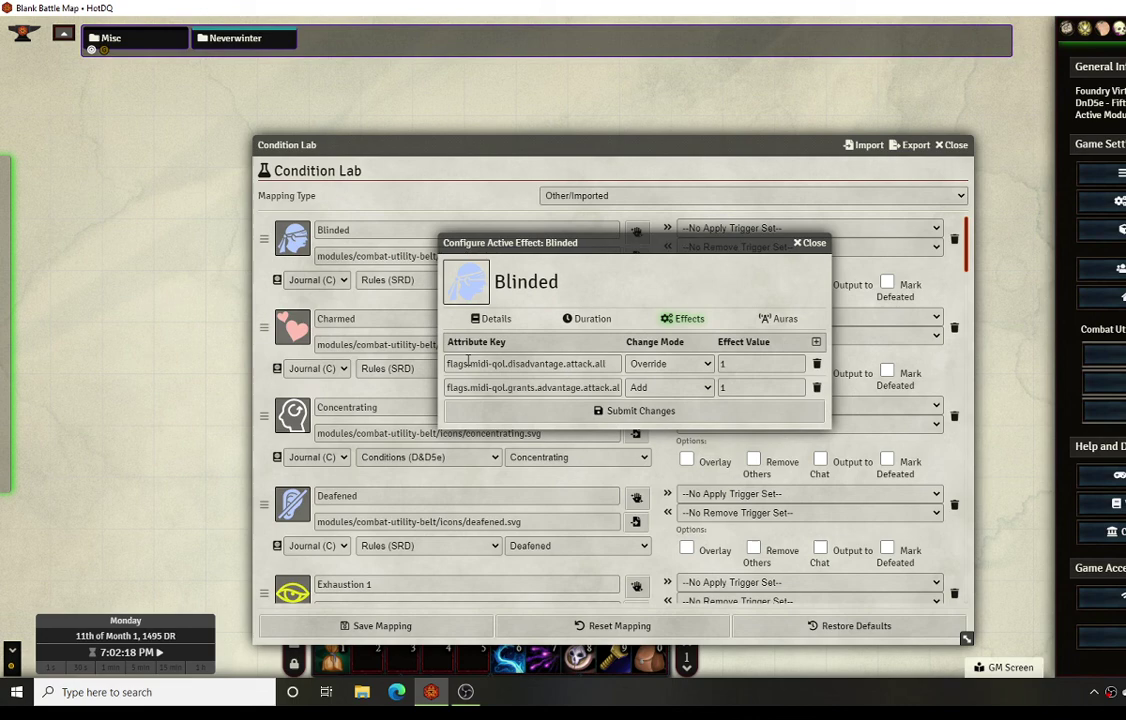
left_click(815, 243)
- Review the attribute changes defined in the Grappled condition's active effect and close its configuration
scroll(648, 322, "down", 3)
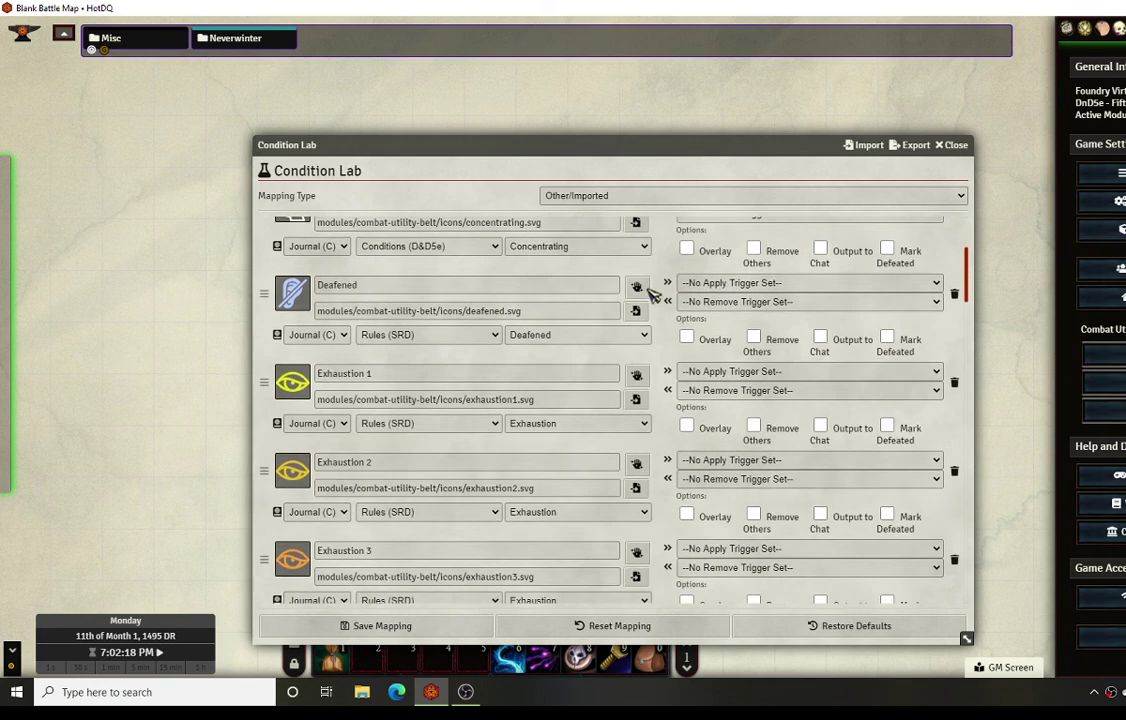
scroll(520, 398, "down", 3)
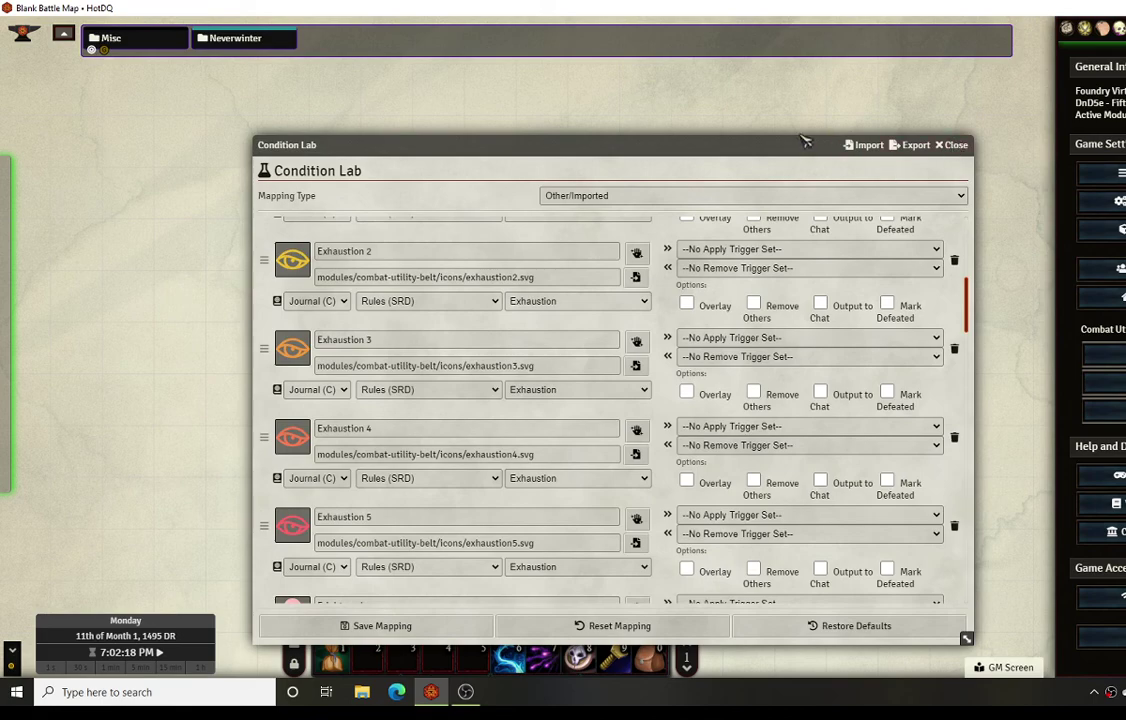
left_click_drag(806, 143, 788, 113)
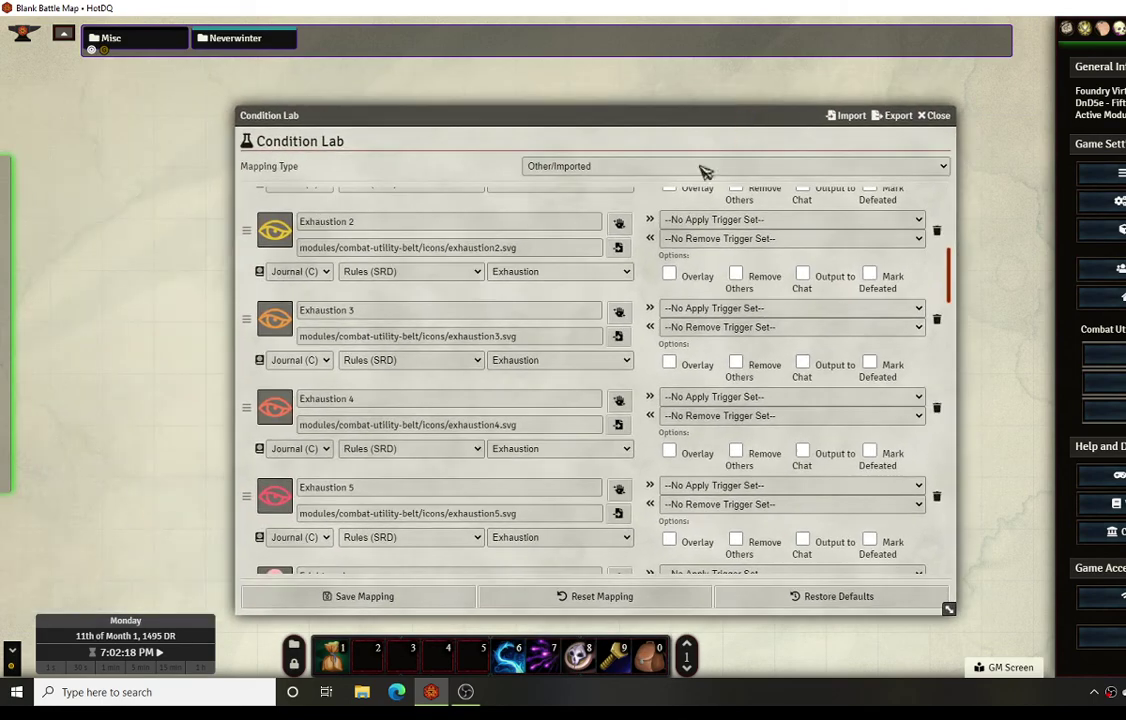
scroll(568, 344, "down", 3)
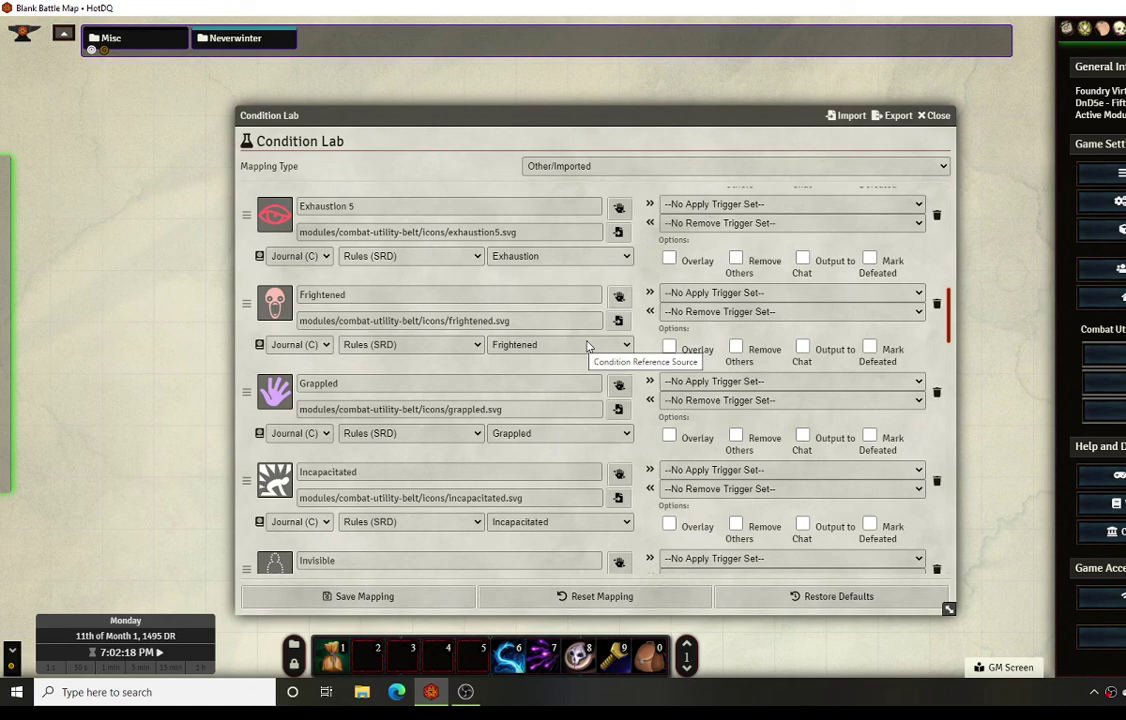
left_click(619, 384)
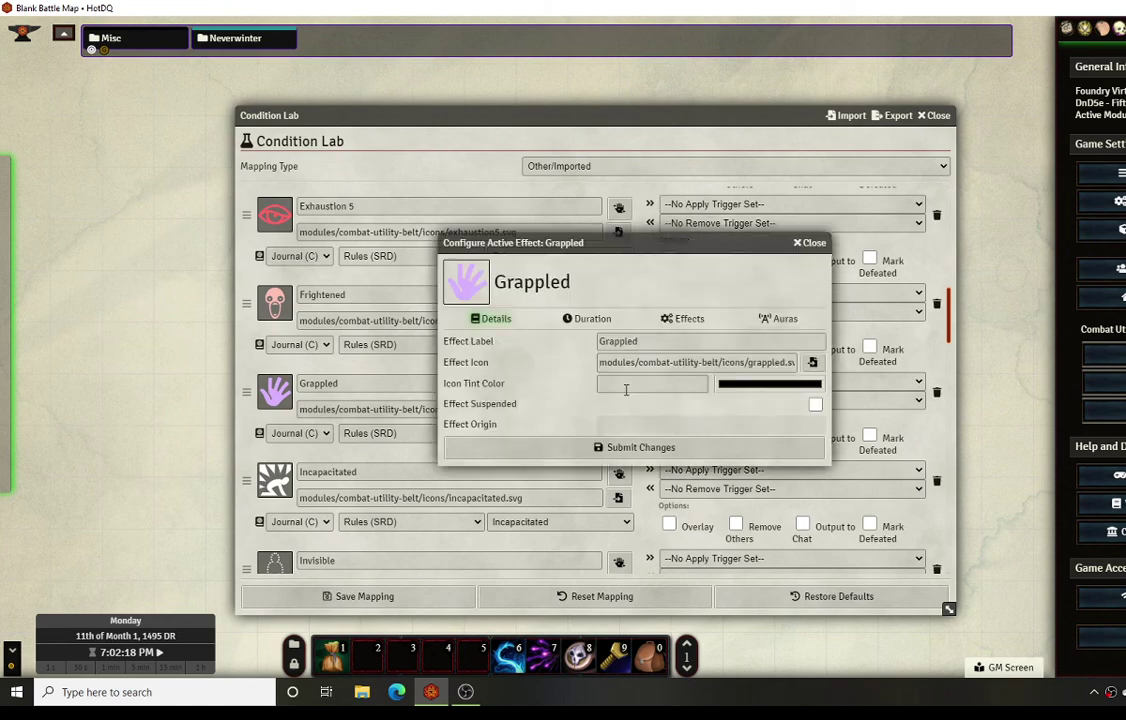
left_click(664, 320)
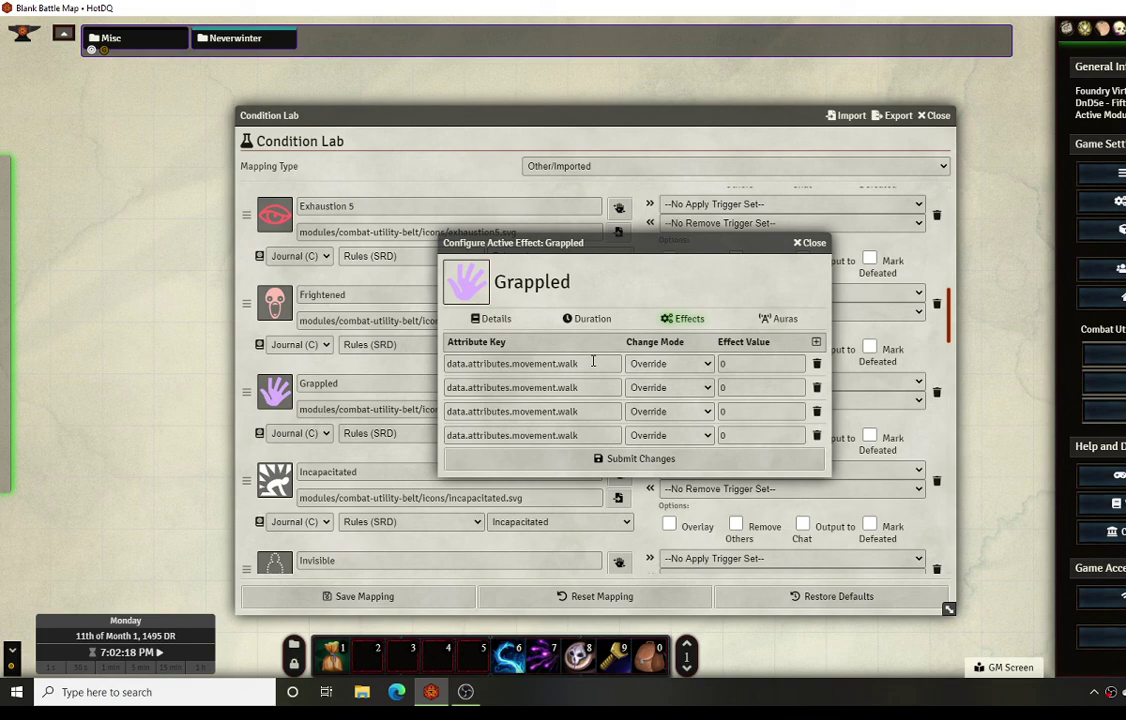
left_click(809, 242)
- Look through the remaining conditions and review the attribute changes in the custom Haste condition's active effect
scroll(612, 343, "down", 2)
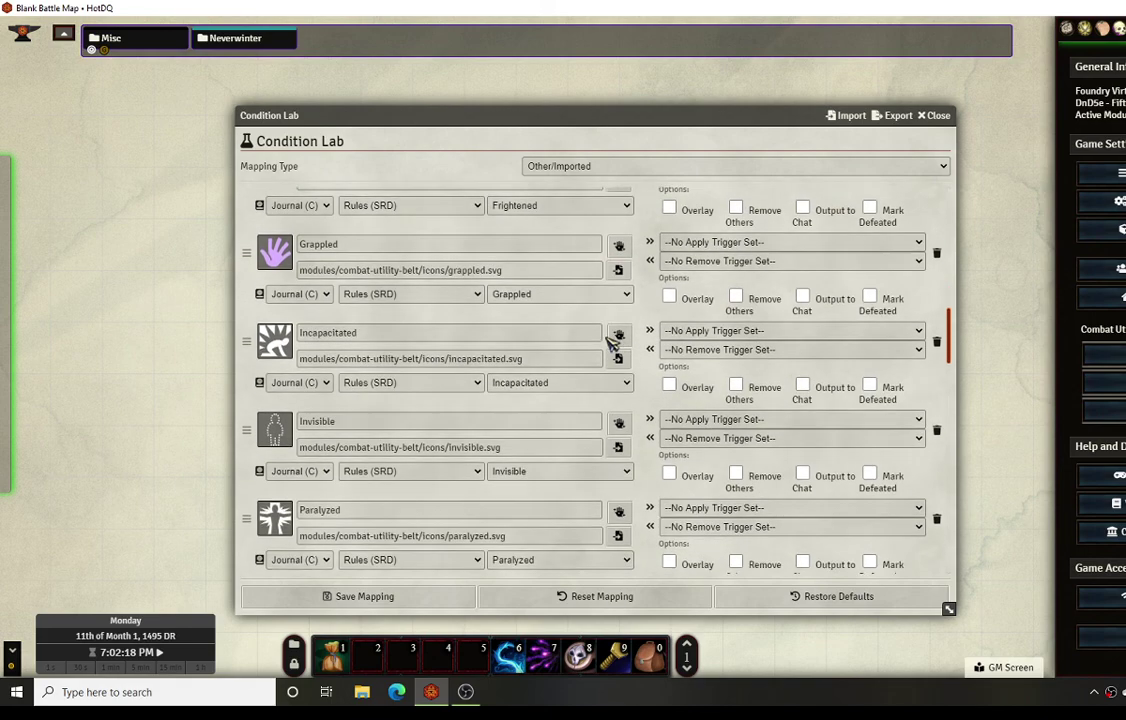
scroll(612, 345, "down", 2)
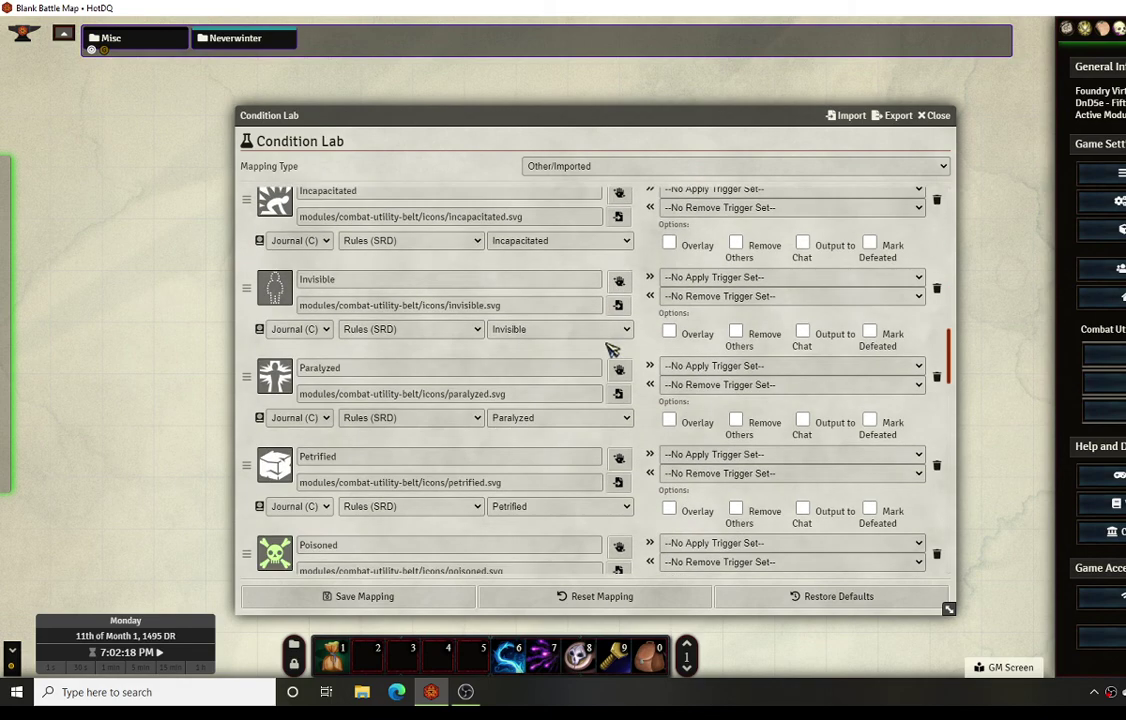
scroll(612, 348, "down", 4)
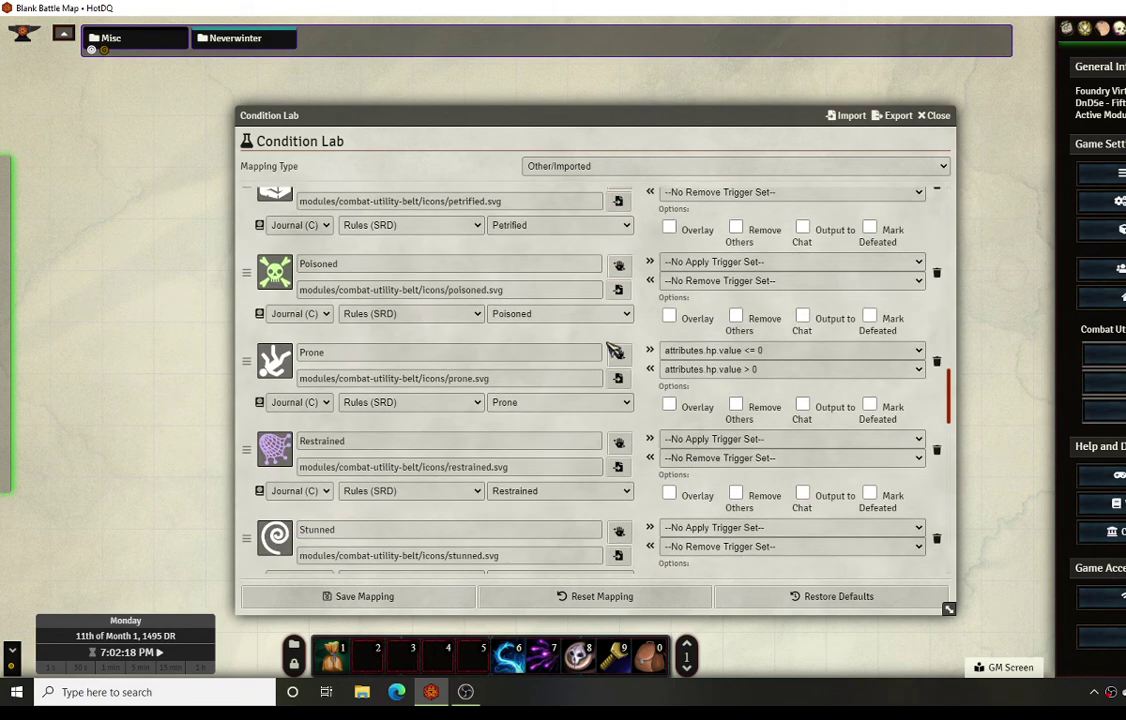
scroll(612, 350, "down", 4)
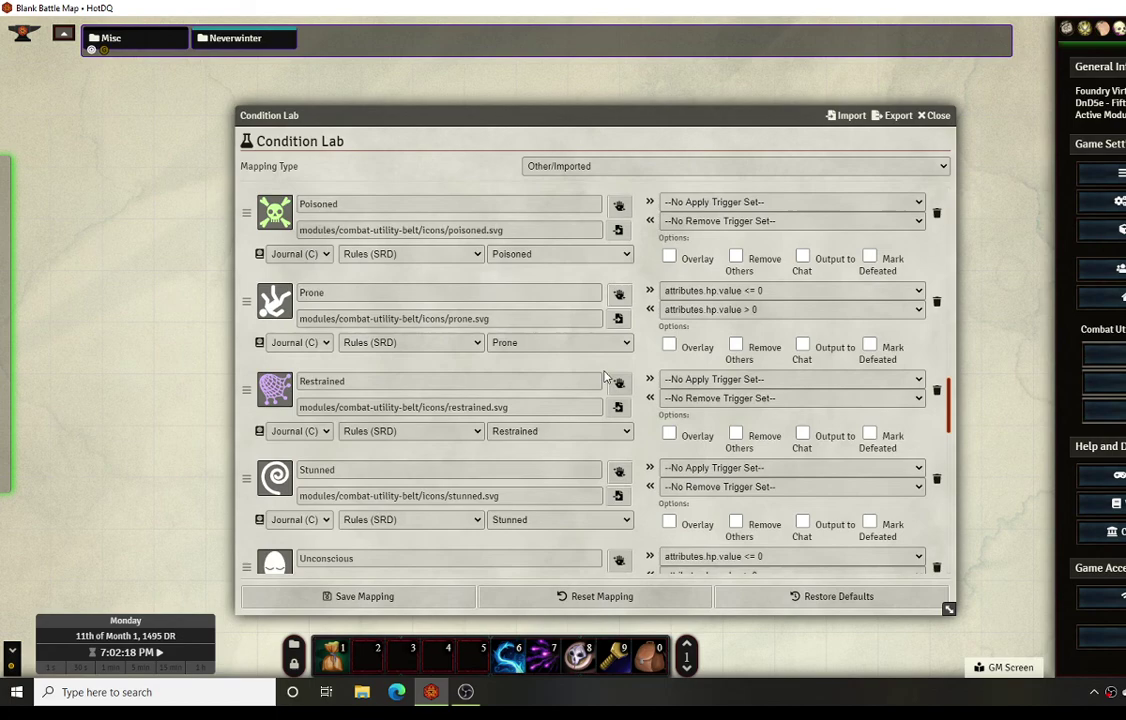
scroll(502, 398, "down", 6)
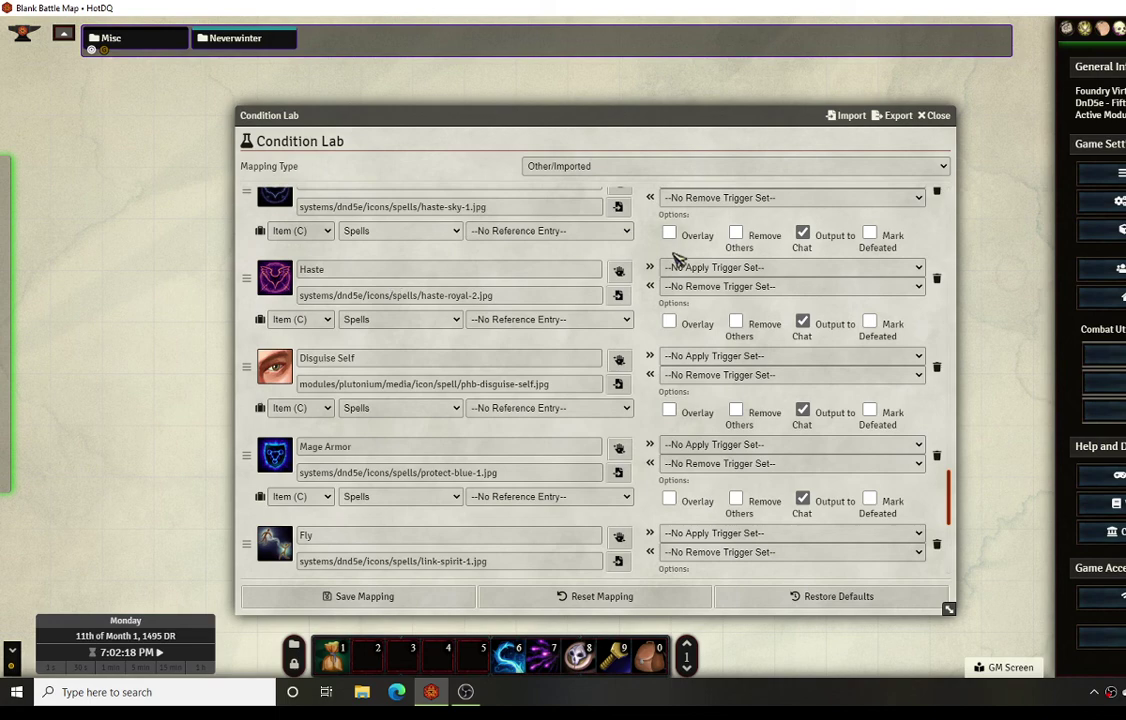
left_click(618, 271)
left_click(680, 318)
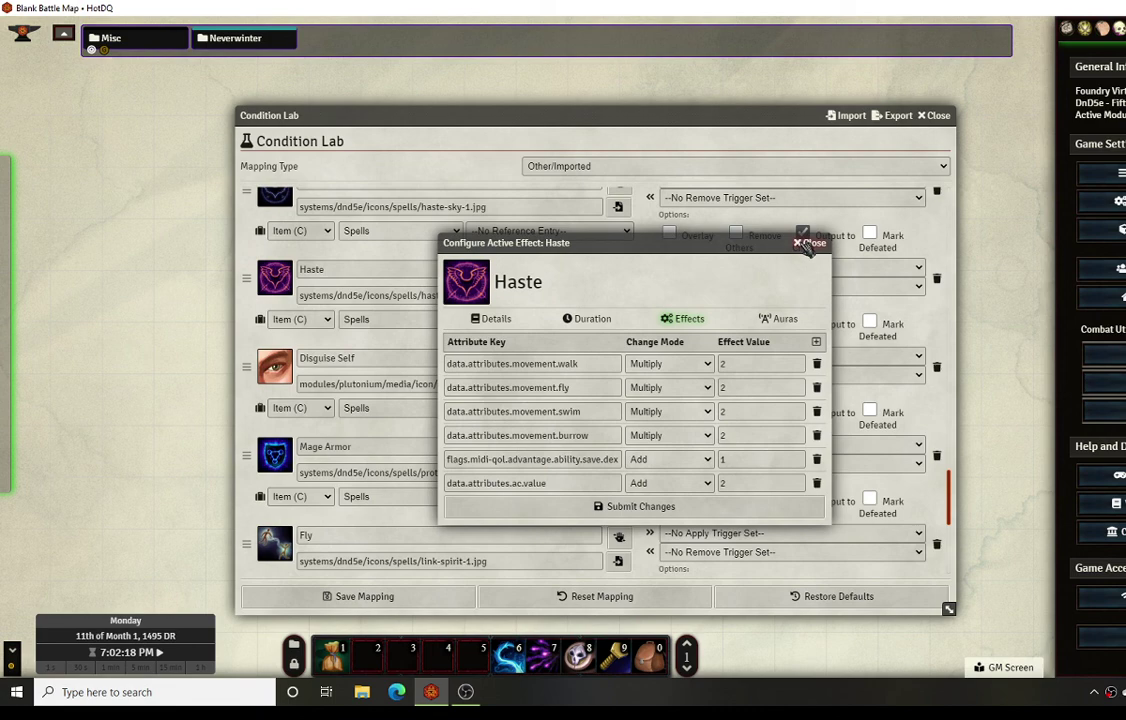
- Close the Haste configuration, review the attribute key, change mode and value in Mage Armor's active effect, and close it
left_click(809, 244)
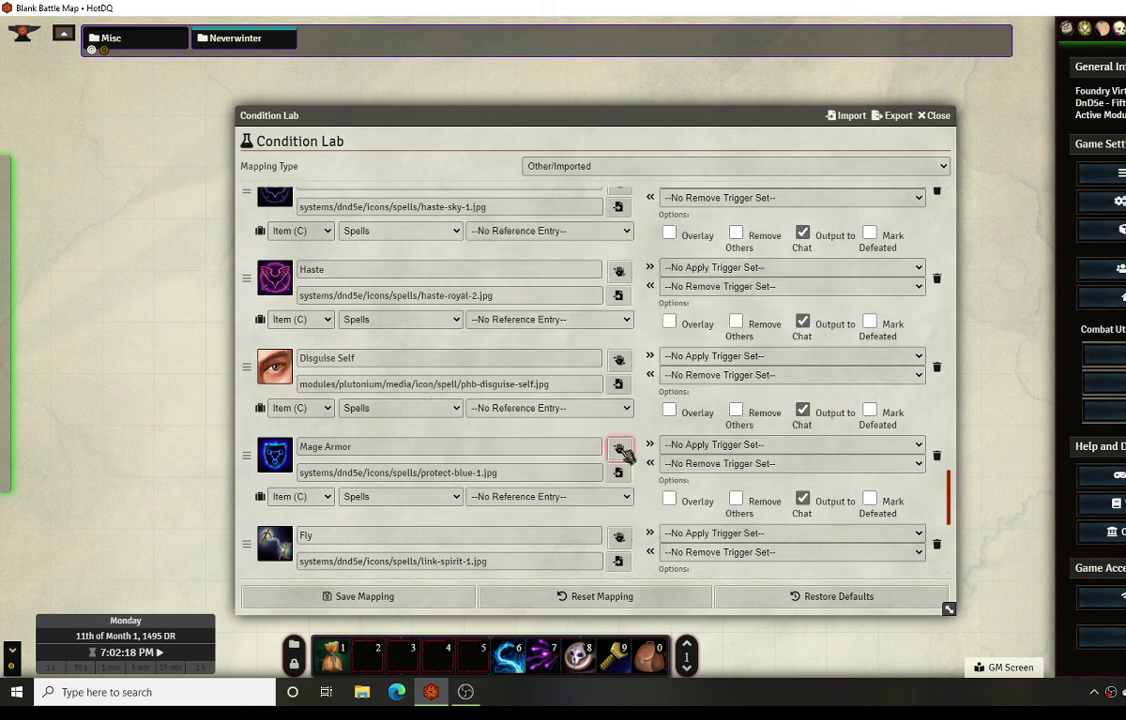
left_click(619, 449)
left_click(683, 251)
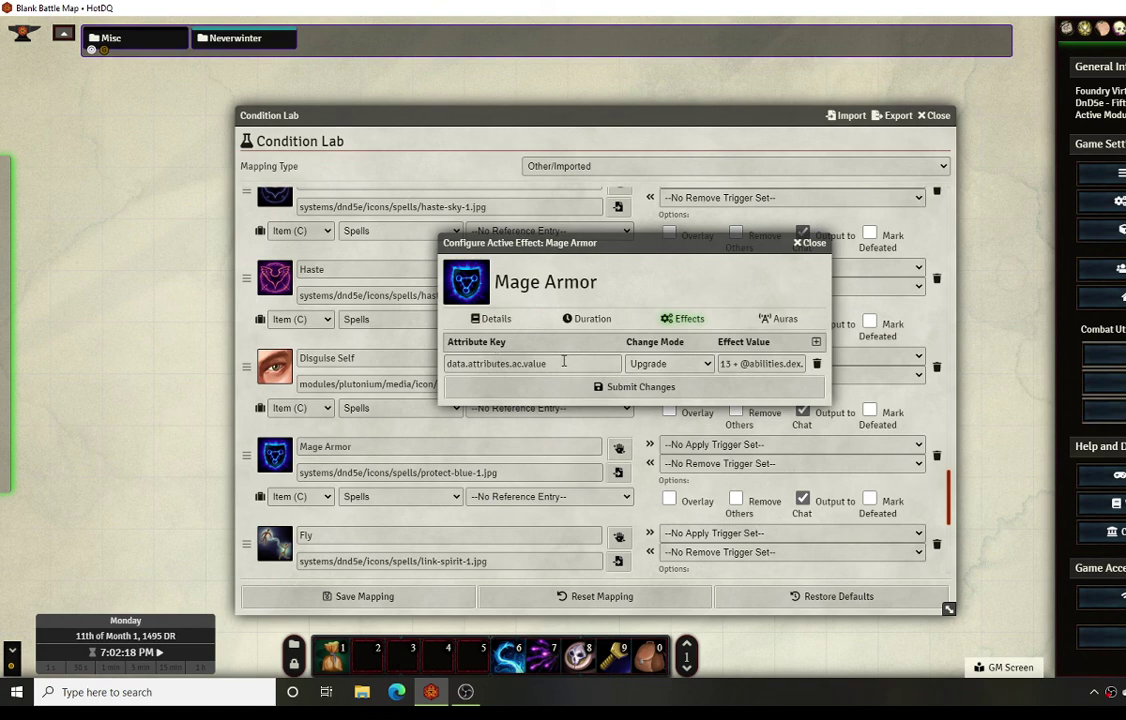
double_click(563, 363)
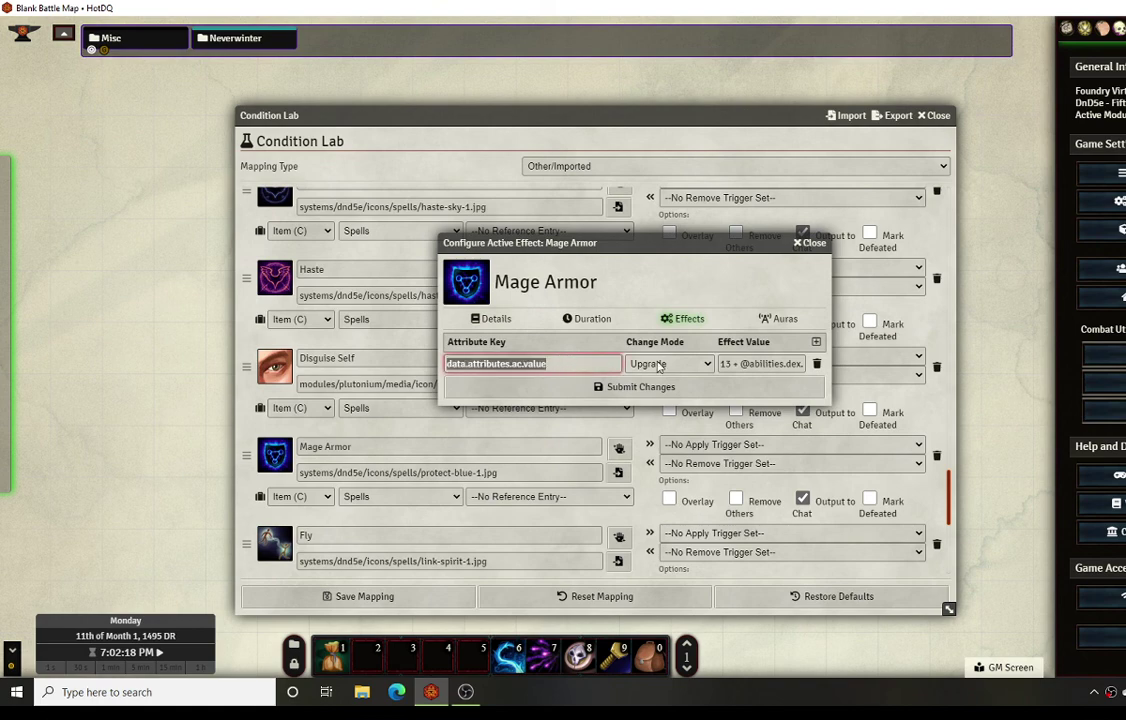
left_click(741, 364)
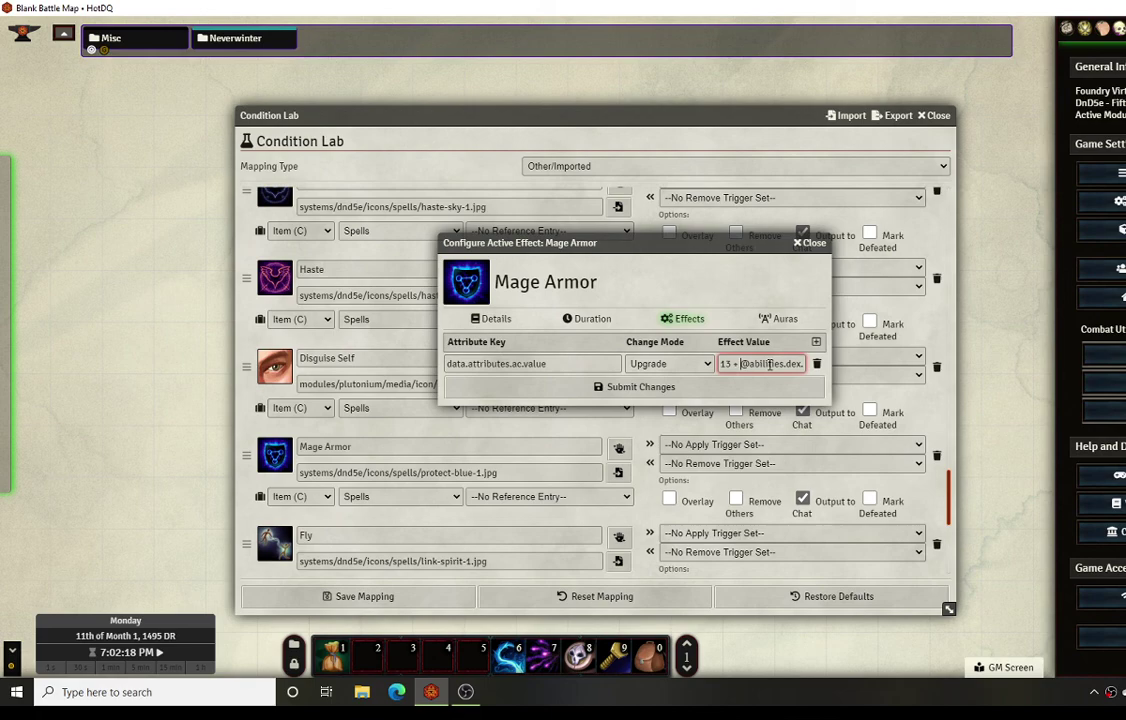
double_click(741, 364)
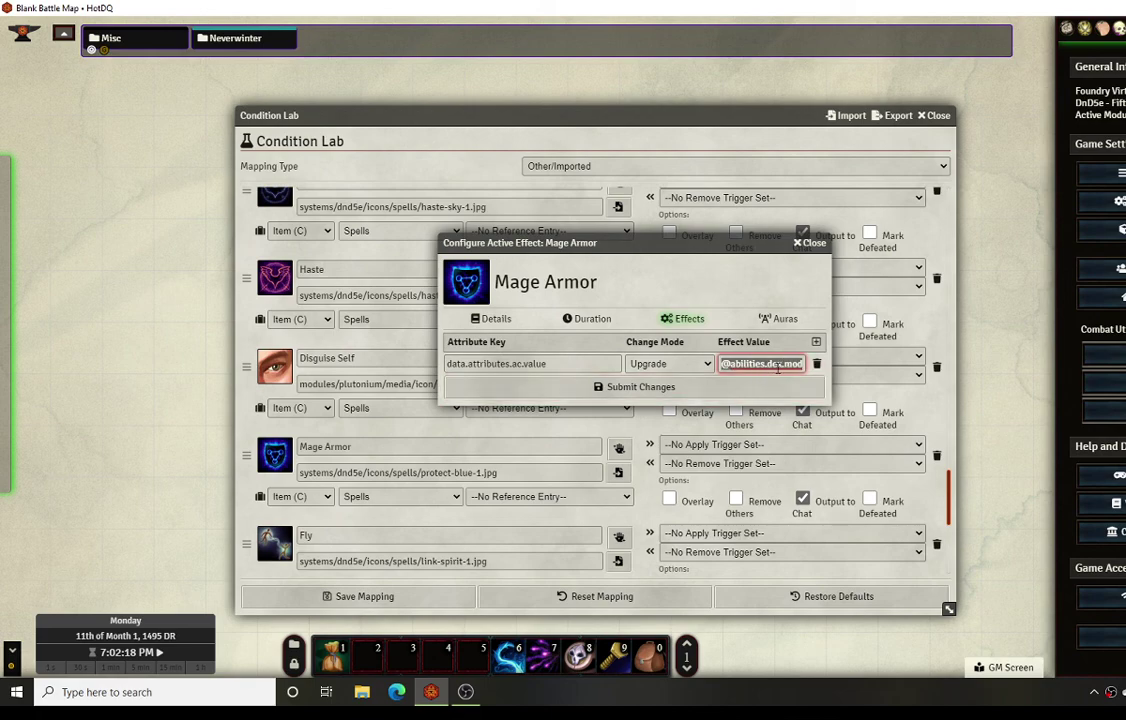
left_click(810, 242)
- Review the attribute change defined in the Barkskin spell's active effect and close its configuration
scroll(549, 441, "down", 3)
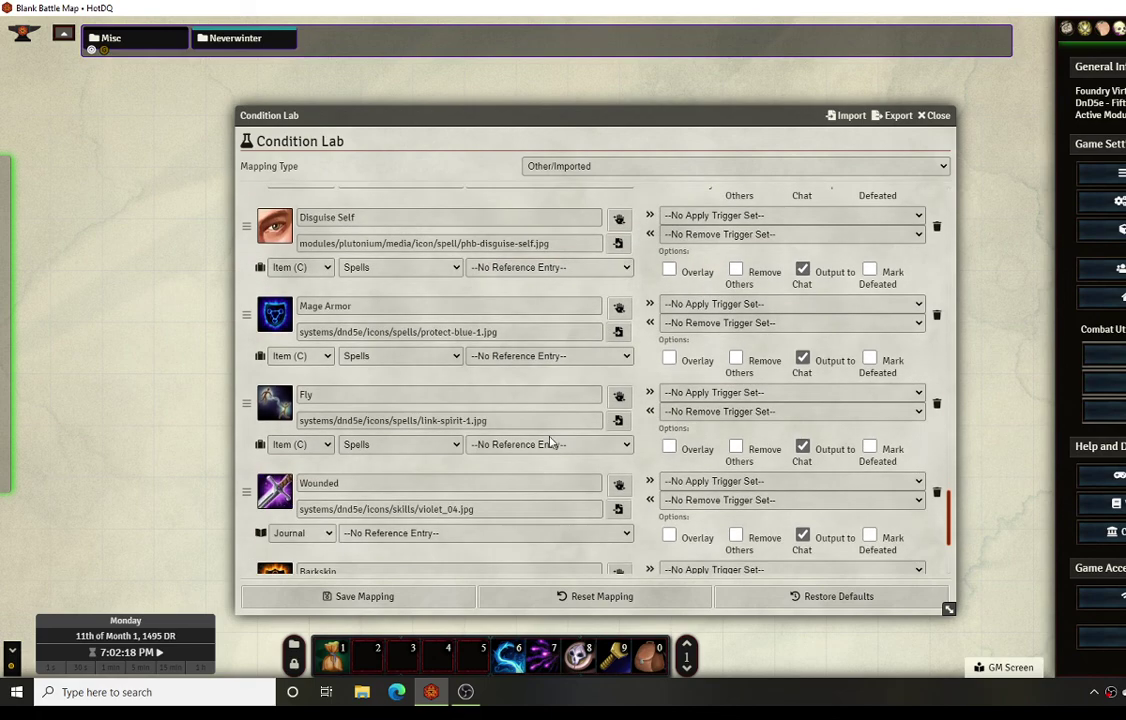
scroll(549, 441, "down", 4)
left_click(619, 380)
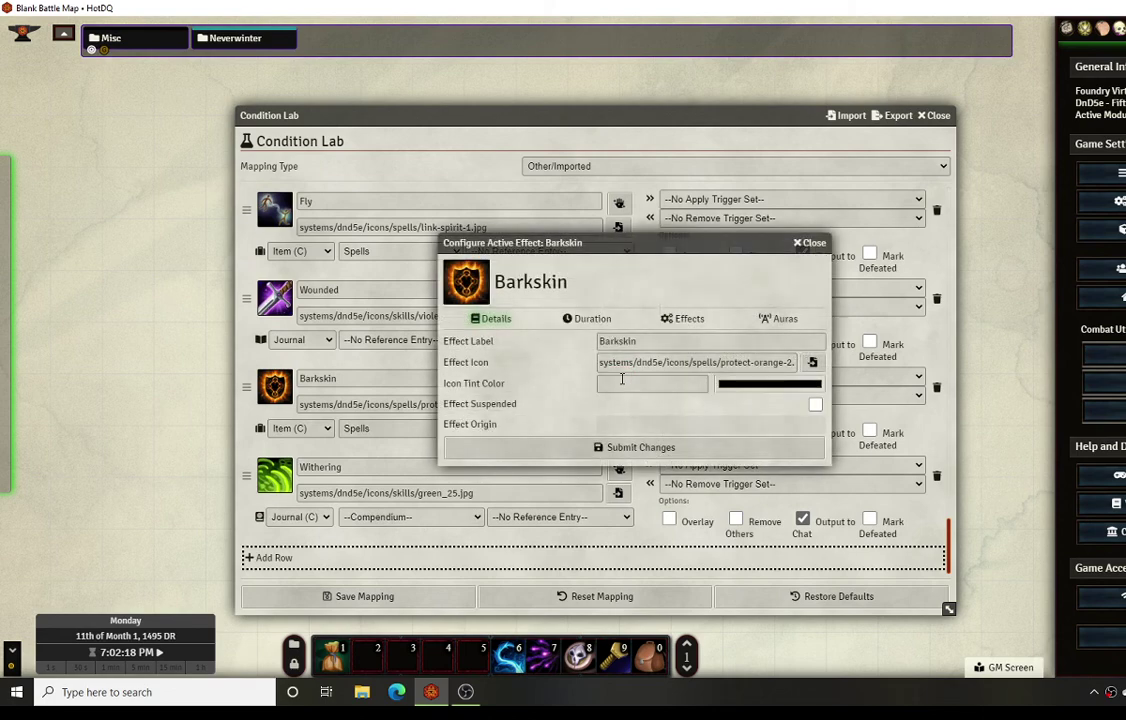
left_click(677, 322)
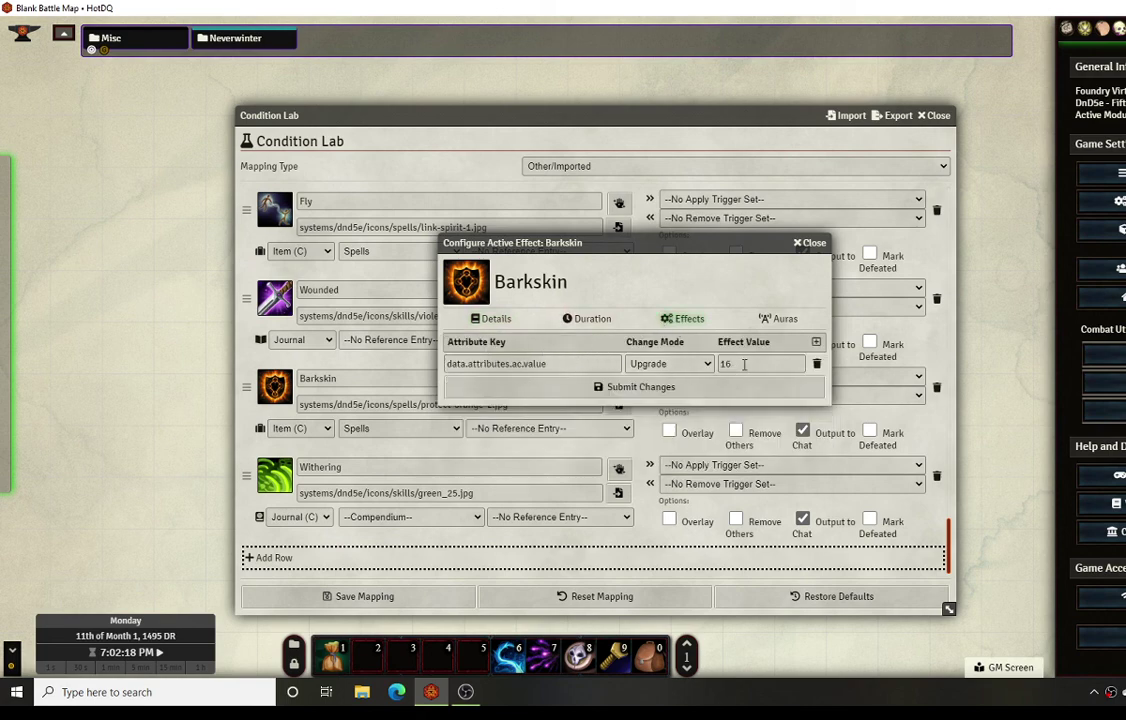
left_click(812, 243)
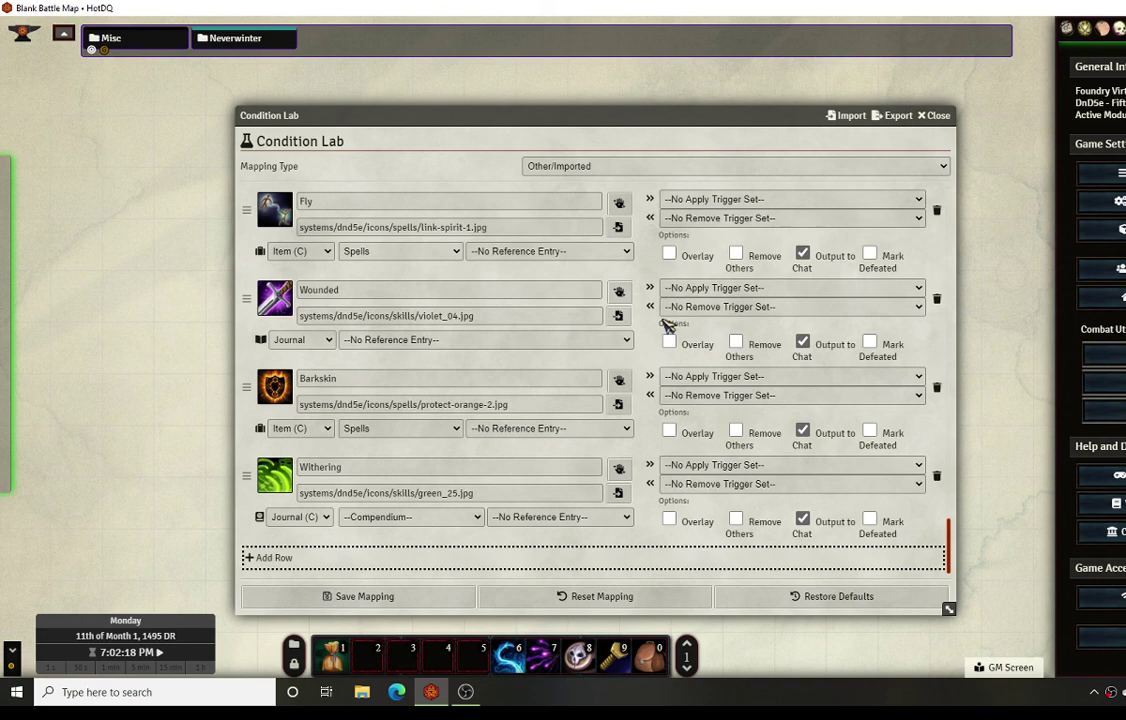
- Close the Condition Lab and the leftover Blinded configuration, and check the Mage token's character sheet
left_click(936, 116)
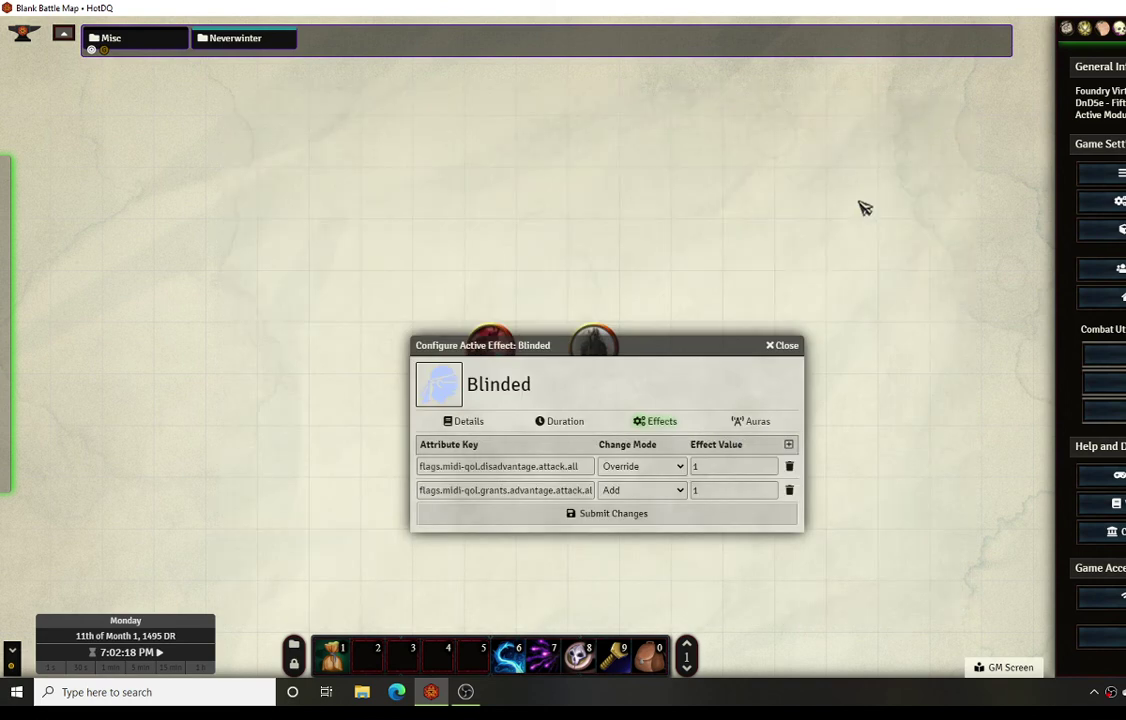
left_click(782, 342)
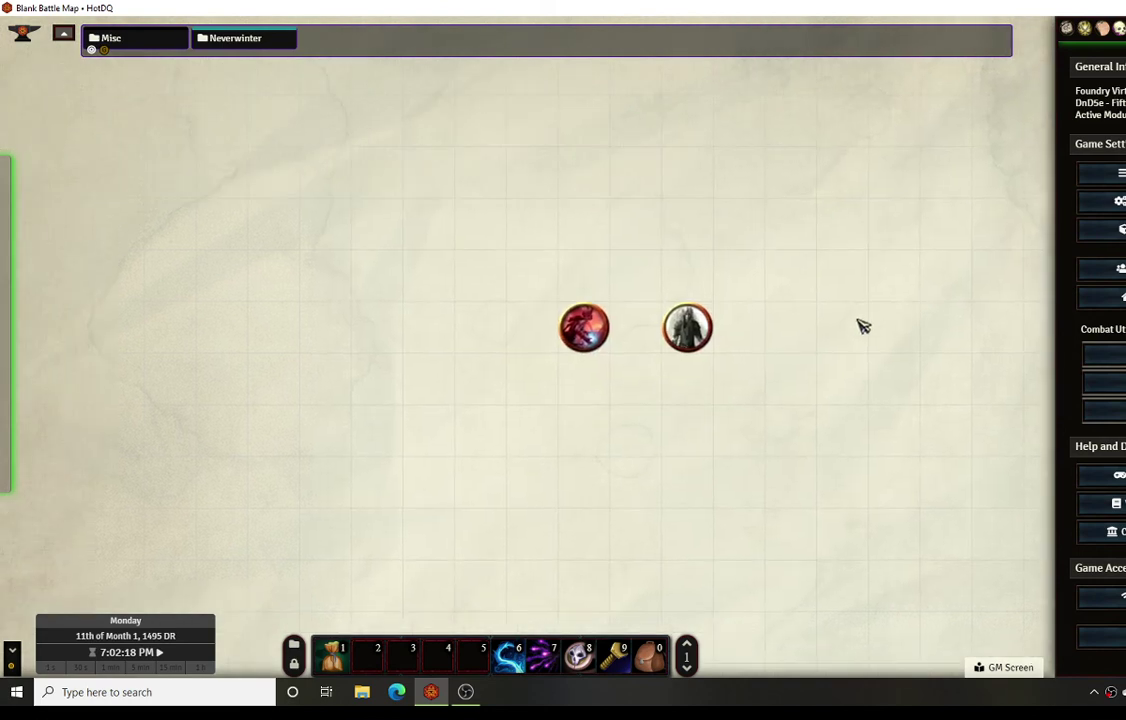
scroll(858, 322, "up", 3)
double_click(527, 338)
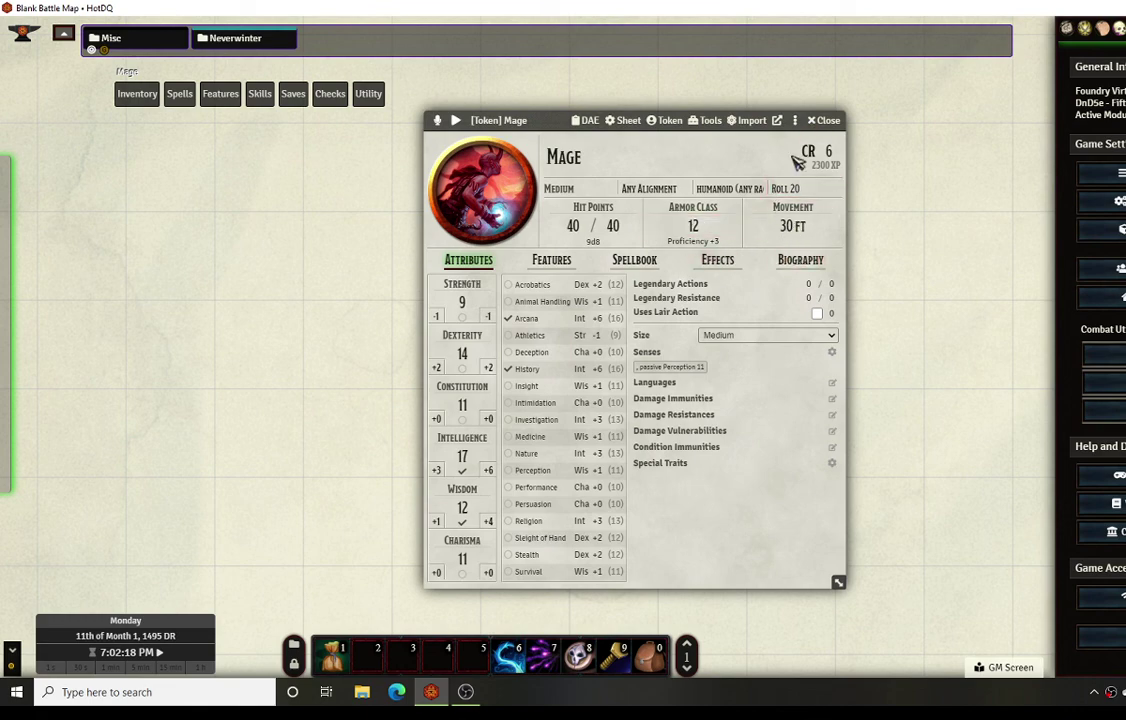
left_click(822, 120)
left_click(583, 437)
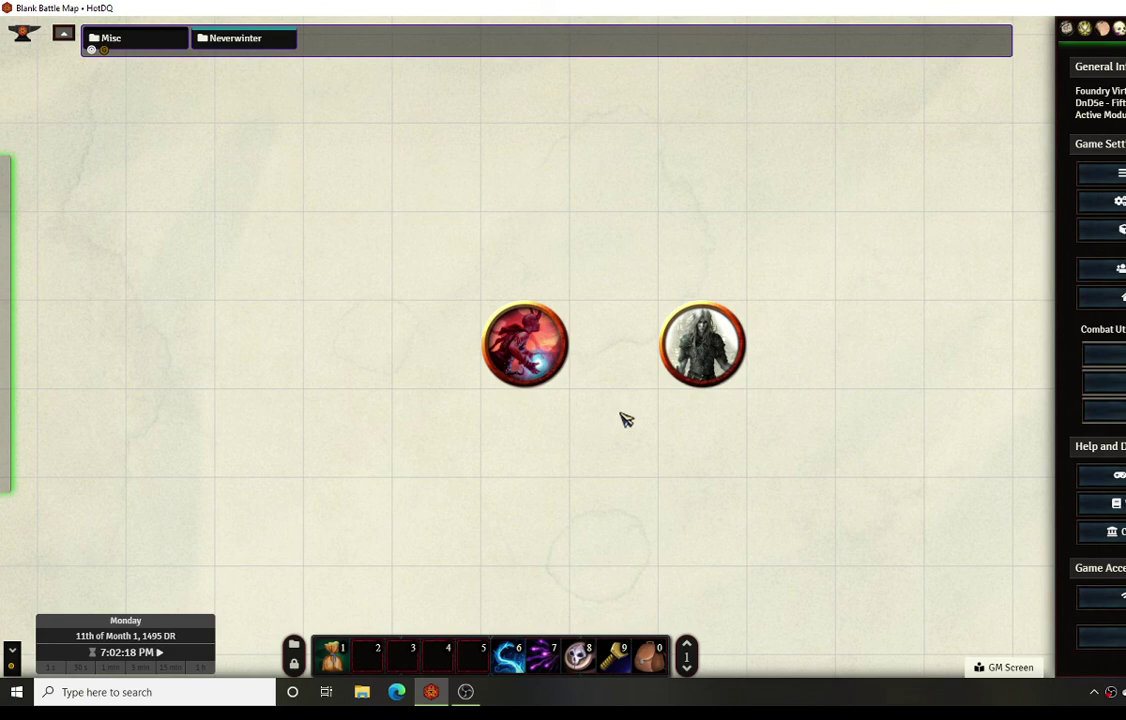
- Show the chat log and apply the Blinded condition to the Mage token
left_click(1066, 27)
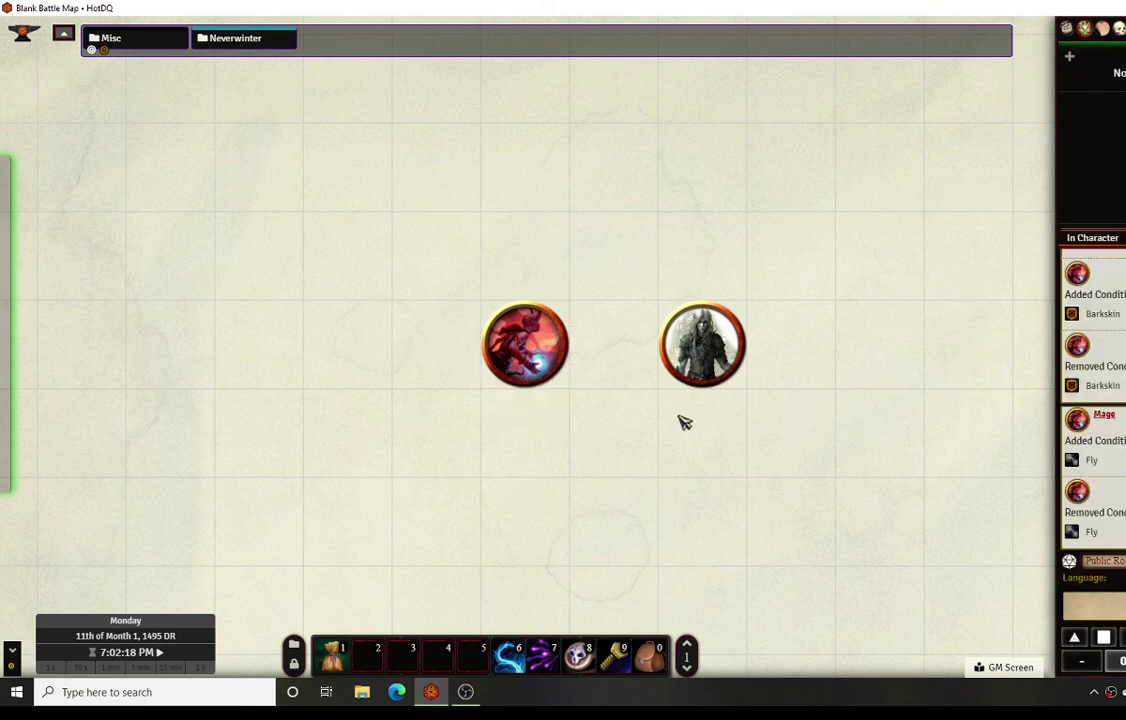
left_click(505, 335)
left_click(587, 342)
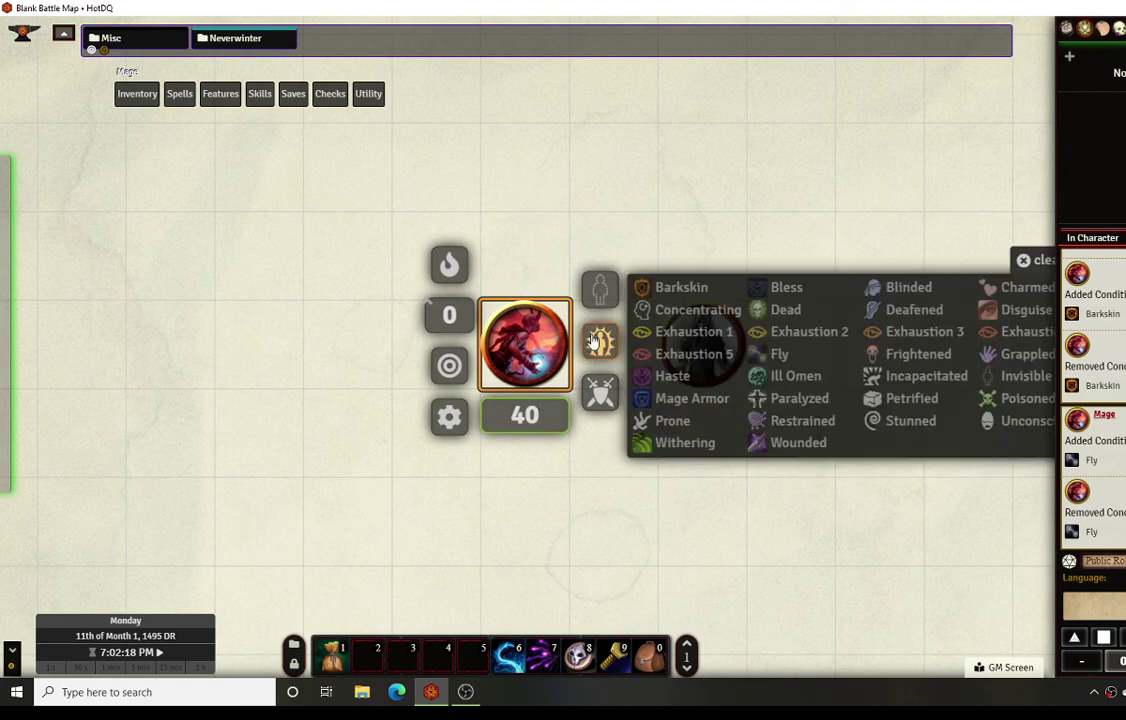
left_click_drag(711, 491, 594, 500)
left_click(393, 360)
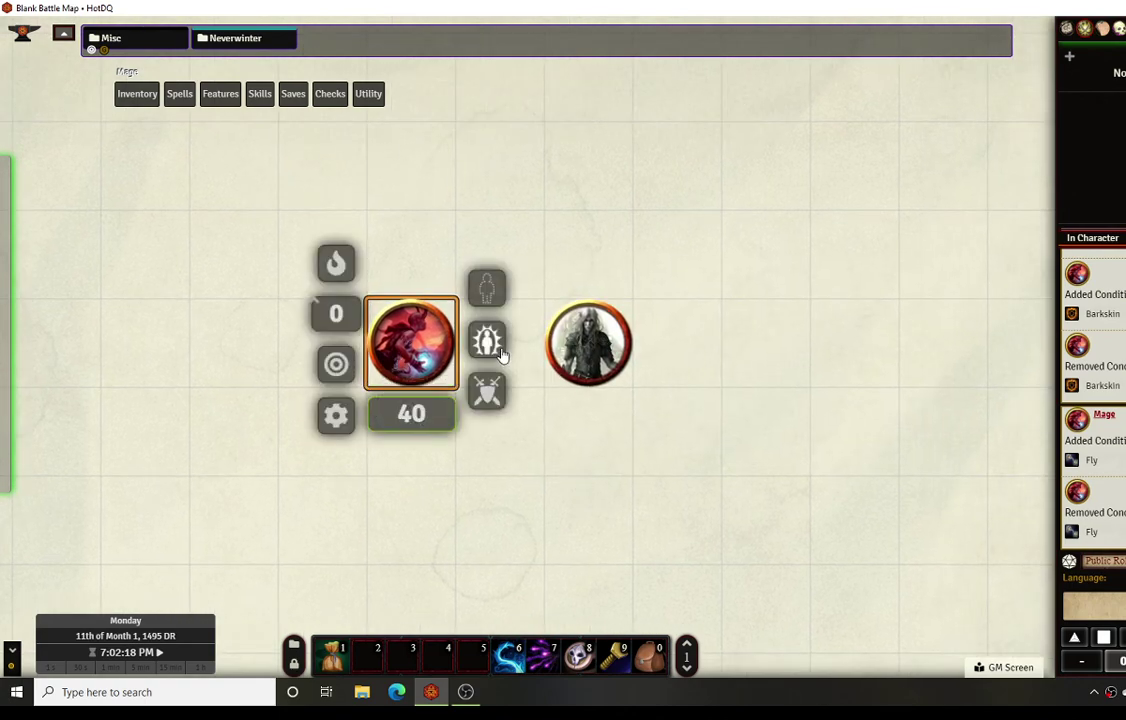
left_click(488, 343)
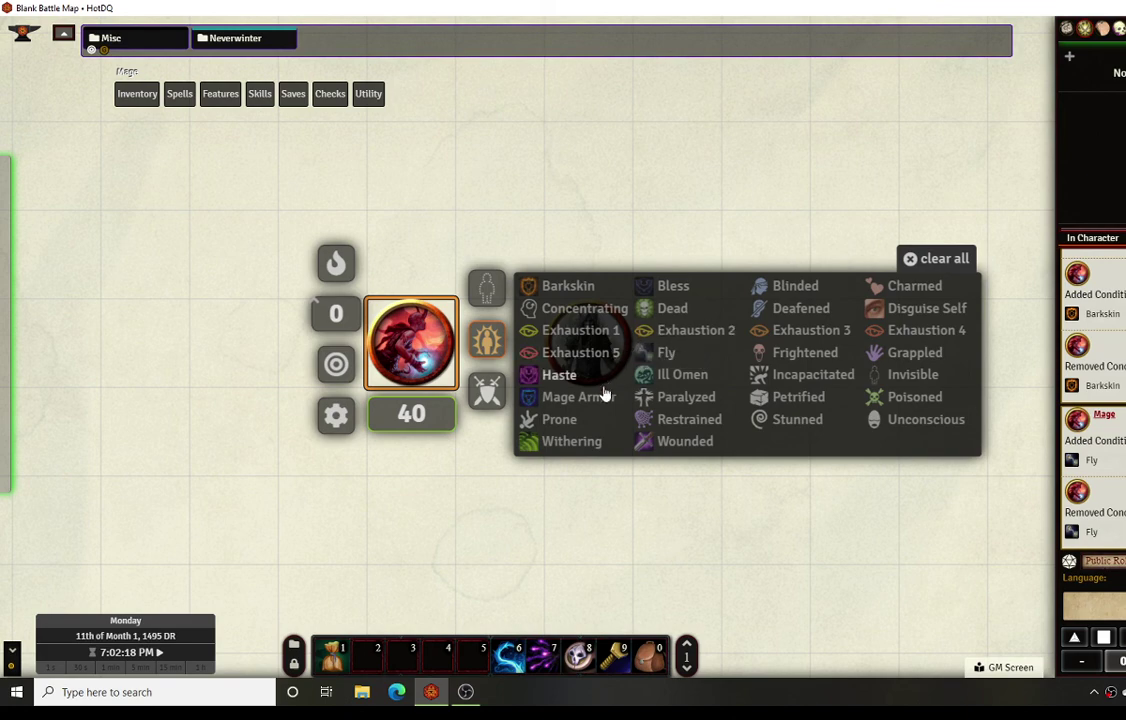
left_click(806, 288)
left_click(741, 191)
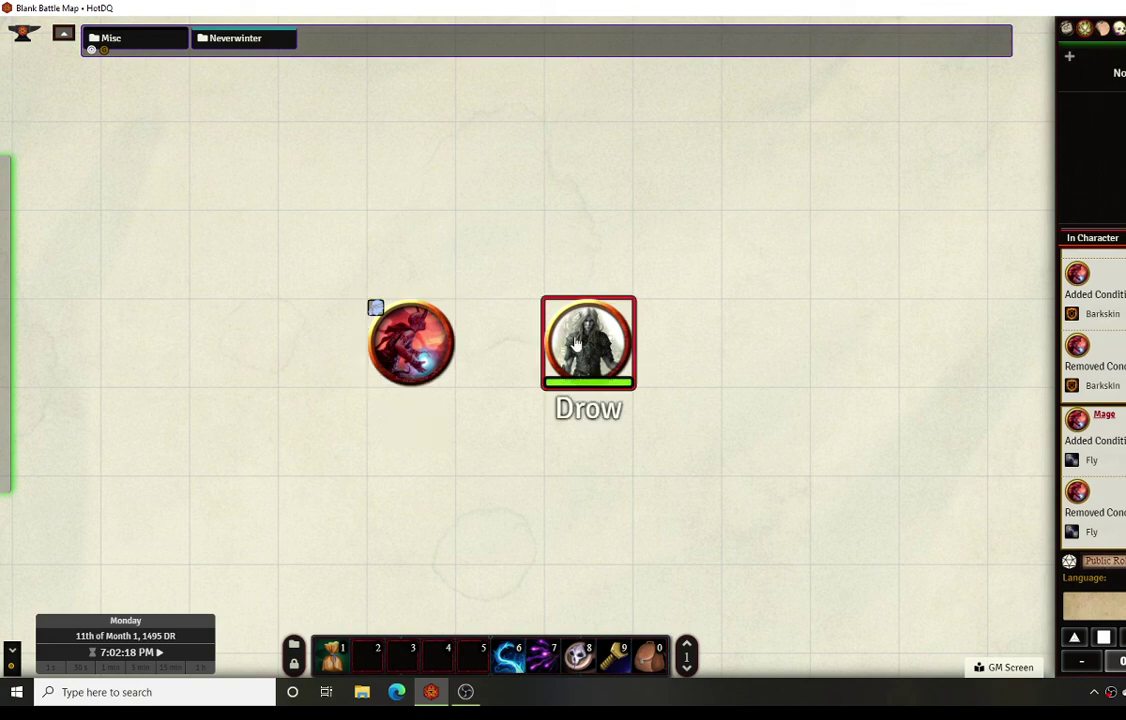
- Target the Drow, move the Mage one square over beside it, and attack with the Mage's Dagger (Melee)
key("t")
left_click(400, 345)
key("Right")
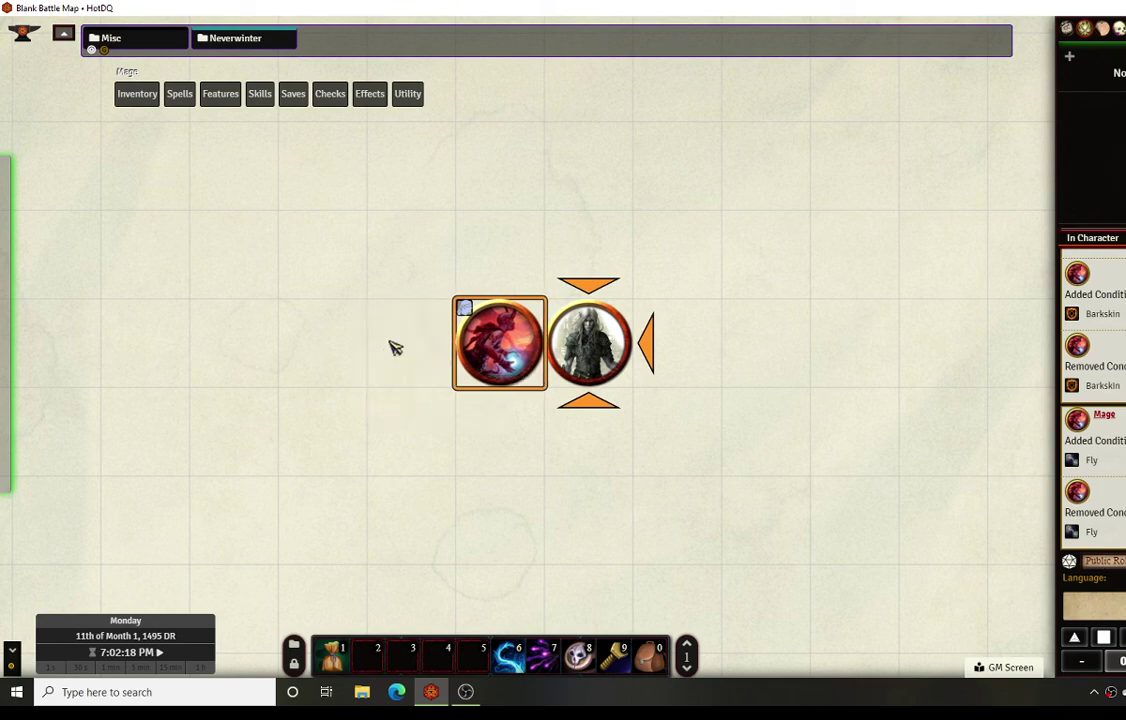
mouse_move(122, 94)
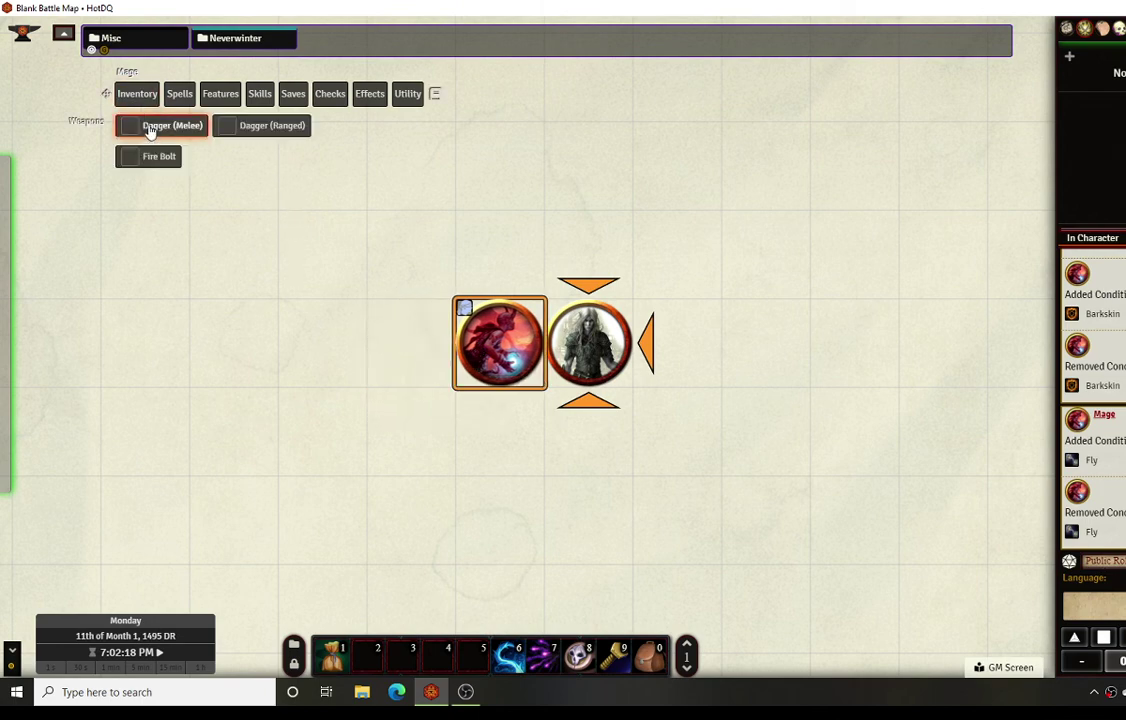
left_click(149, 131)
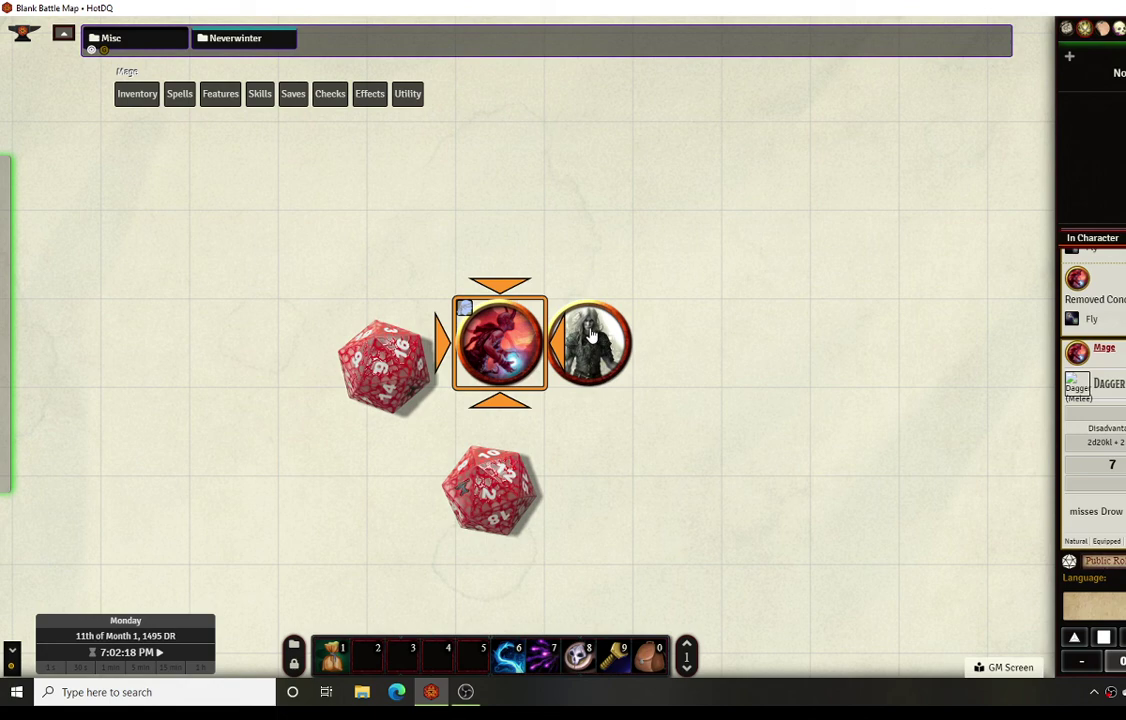
- Attack the targeted Mage with the Drow's Shortsword and roll normal damage
mouse_move(137, 95)
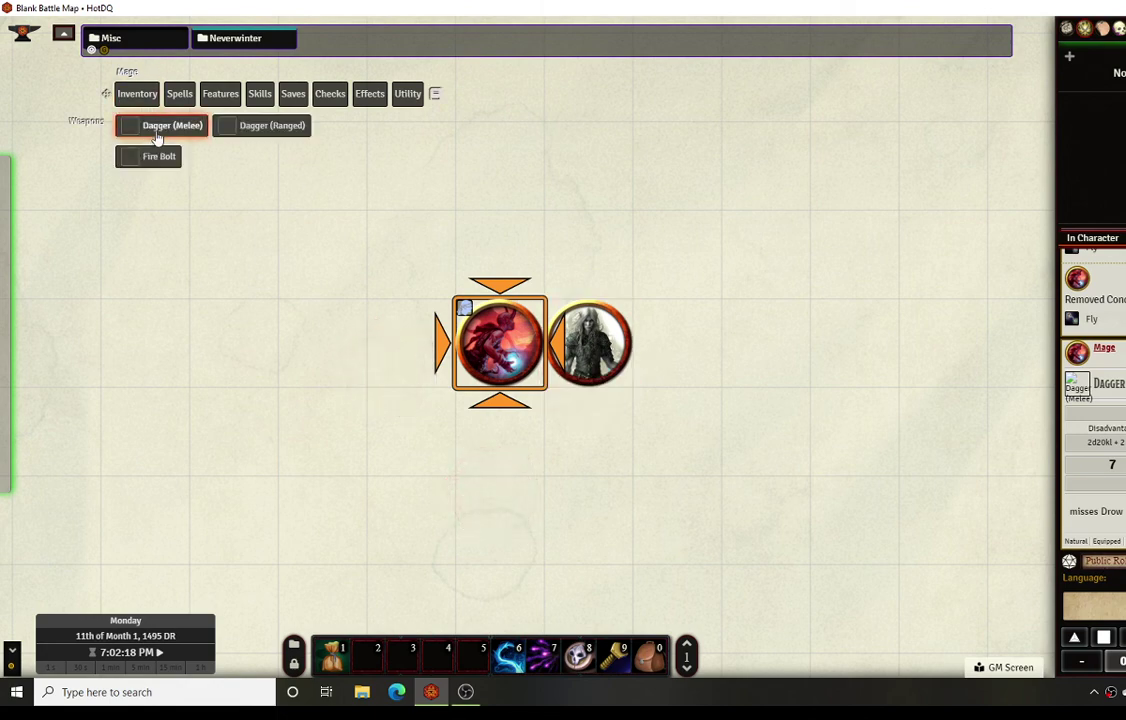
left_click(588, 340)
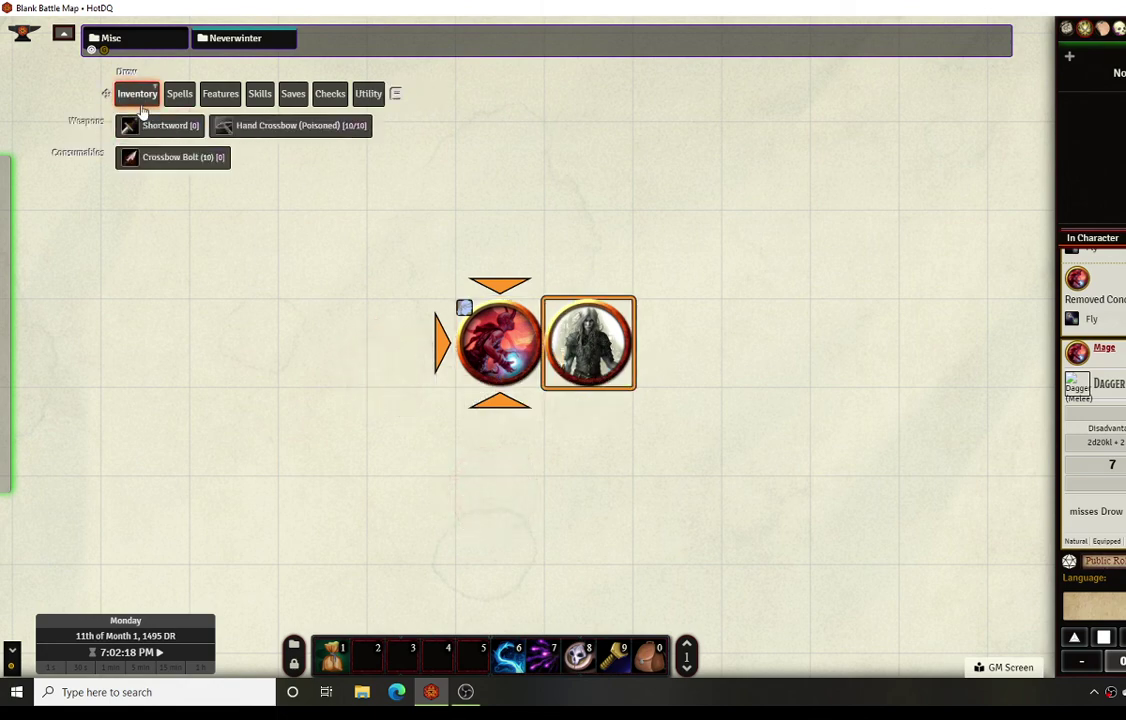
left_click(150, 125)
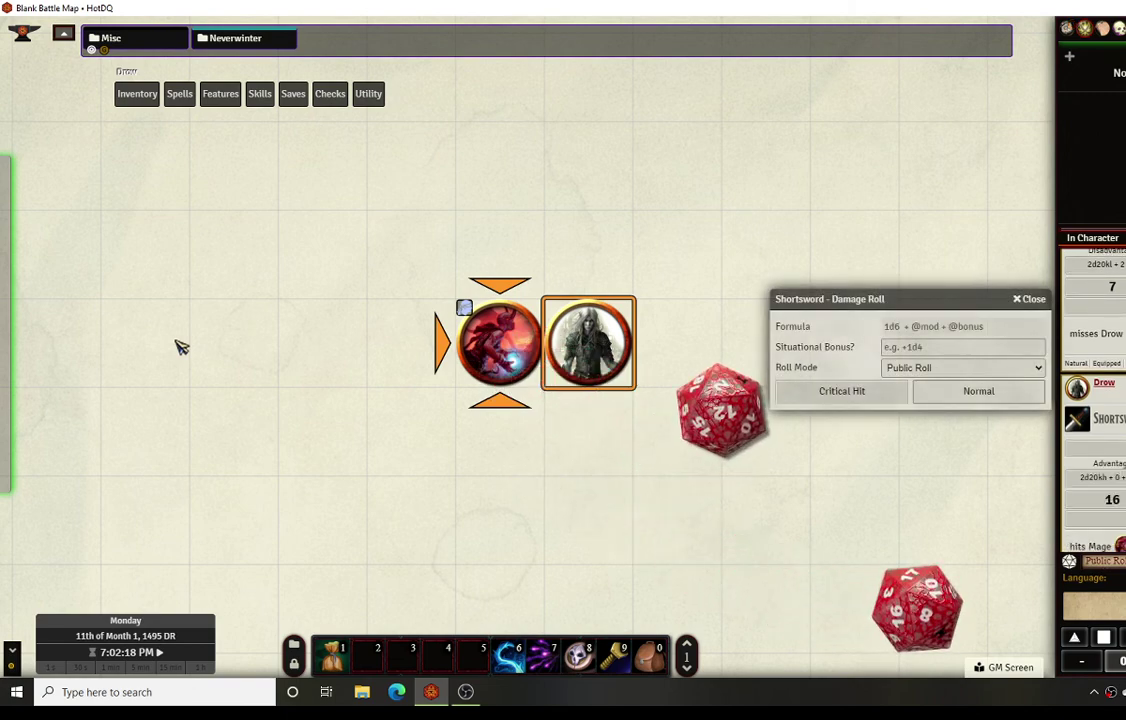
left_click(955, 393)
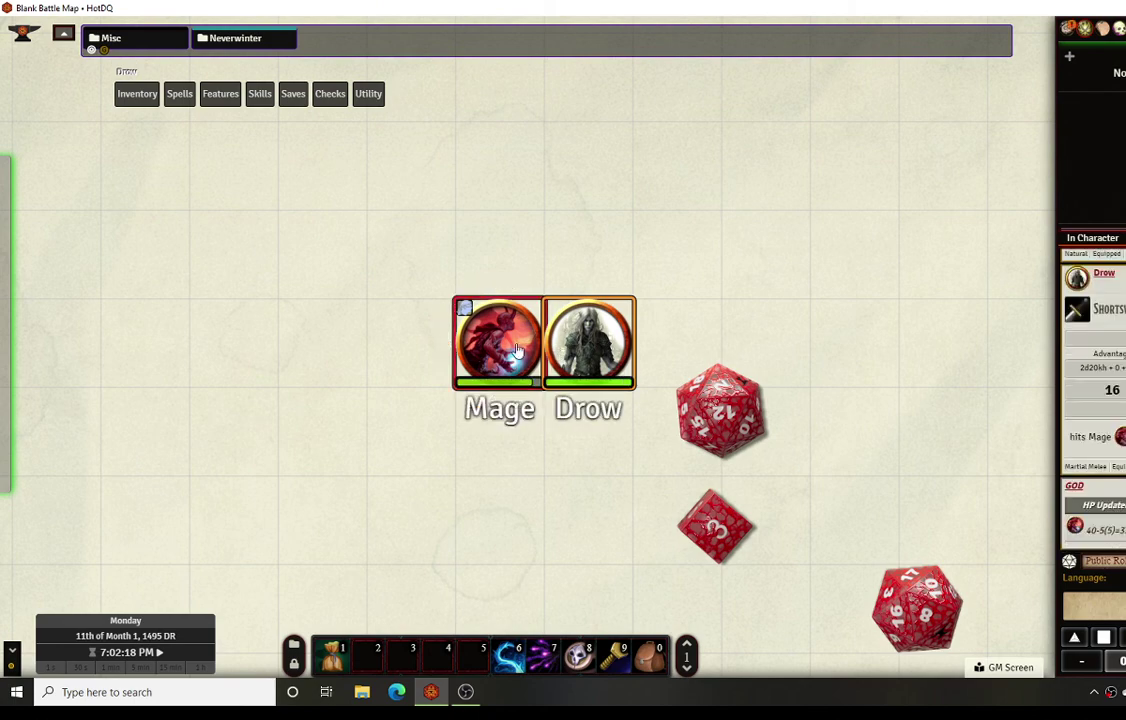
- Remove the Blinded condition from the Mage token
right_click(505, 345)
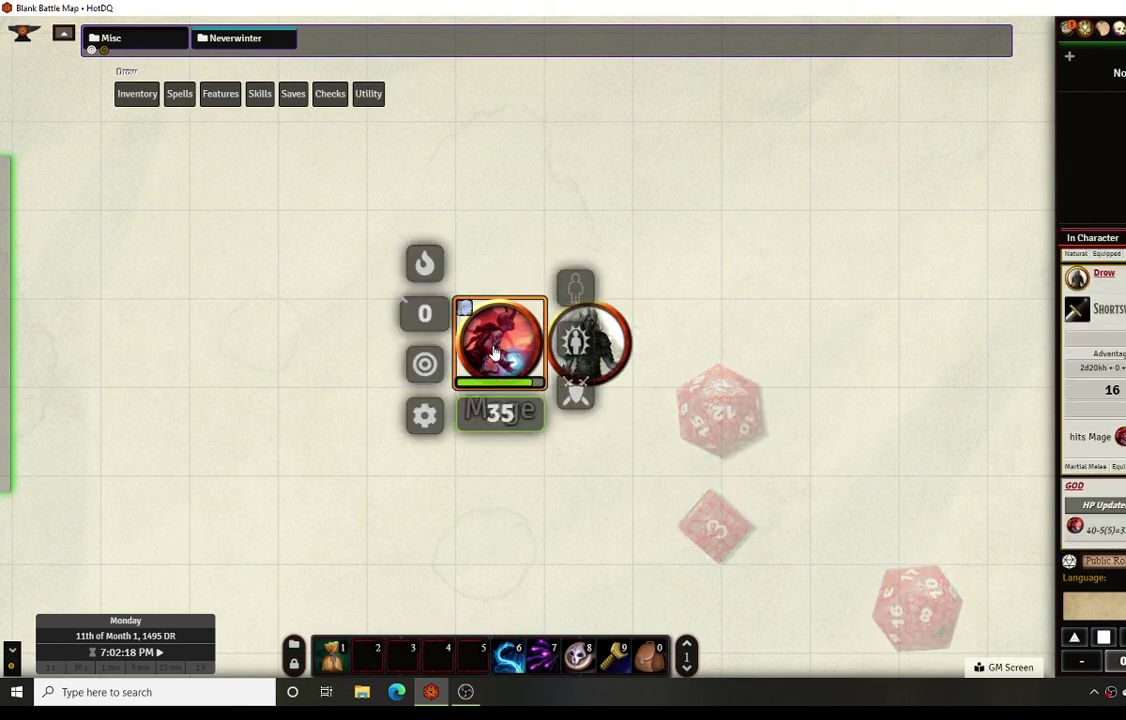
left_click(587, 347)
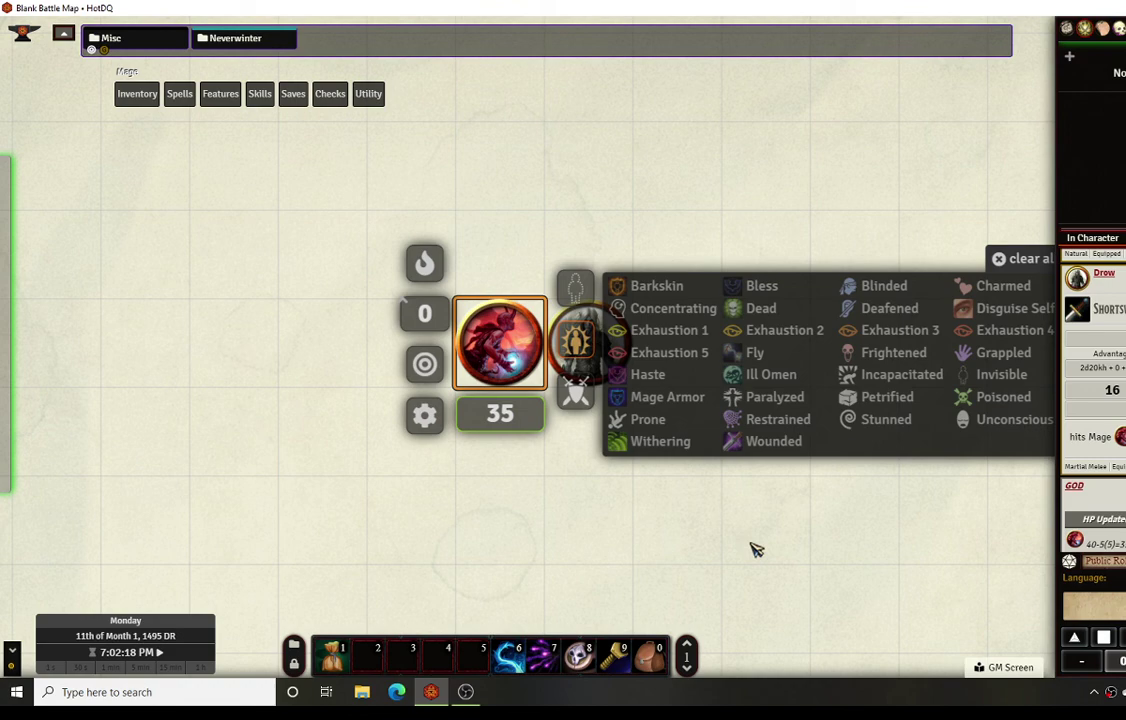
left_click(756, 549)
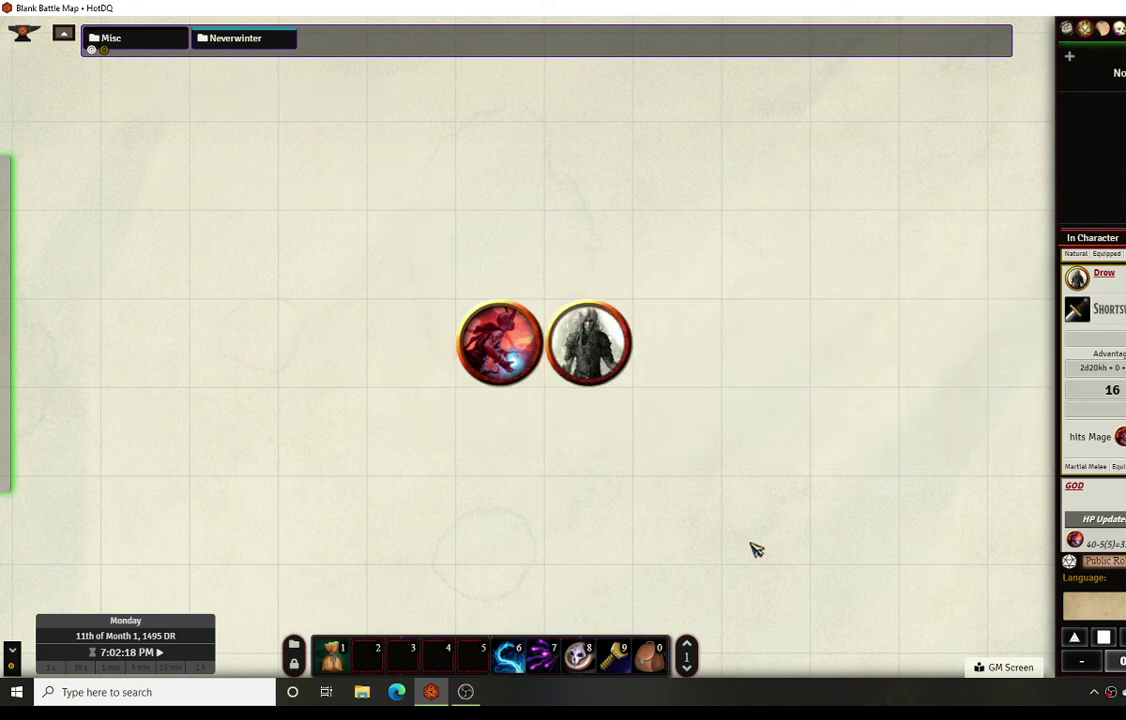
- Check the Mage's movement and damage resistances on the character sheet and close it
left_click(507, 350)
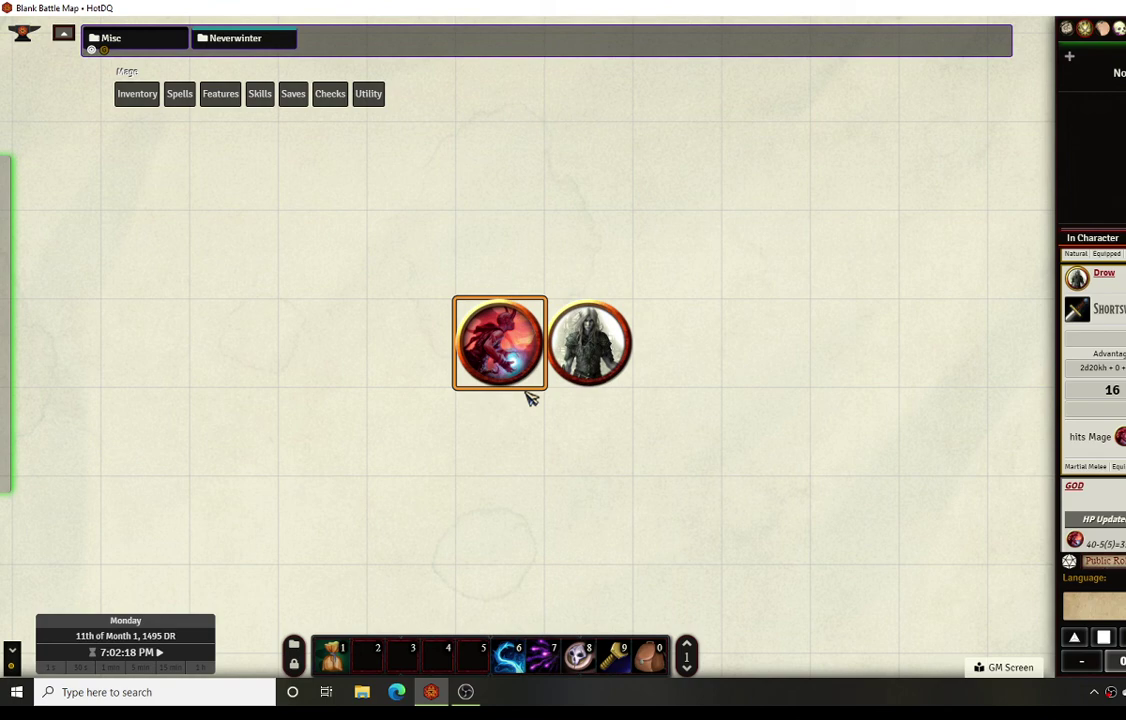
double_click(494, 352)
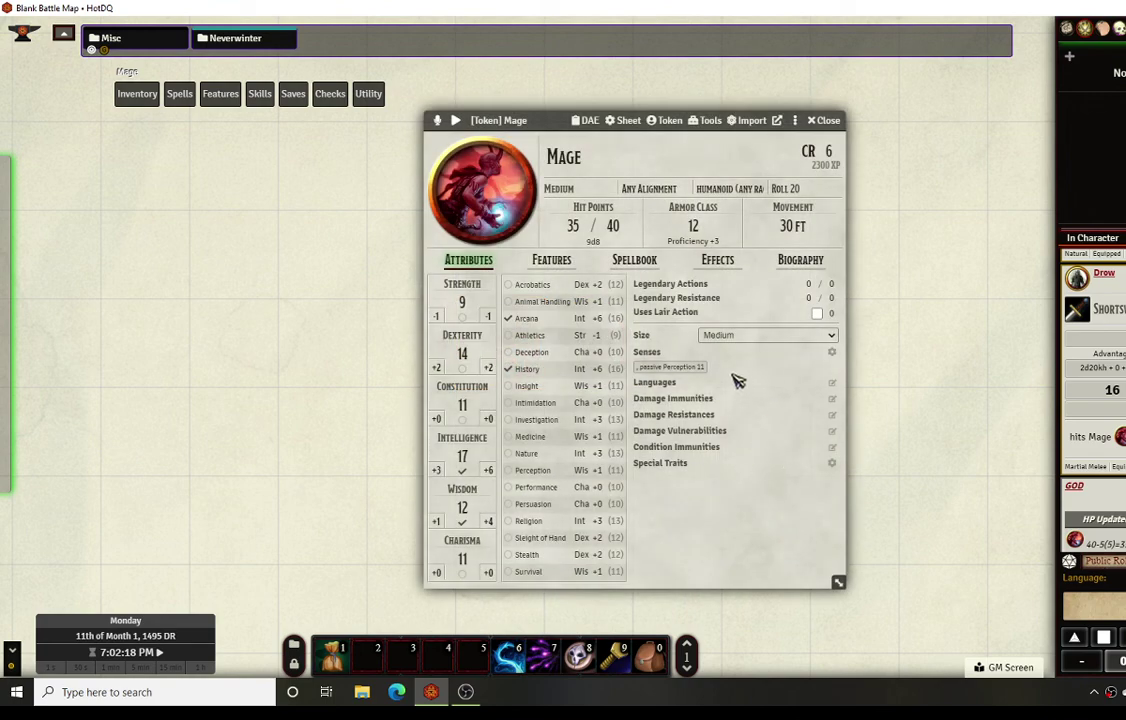
key("Escape")
- Apply the Petrified and Incapacitated conditions to the Mage token
right_click(521, 335)
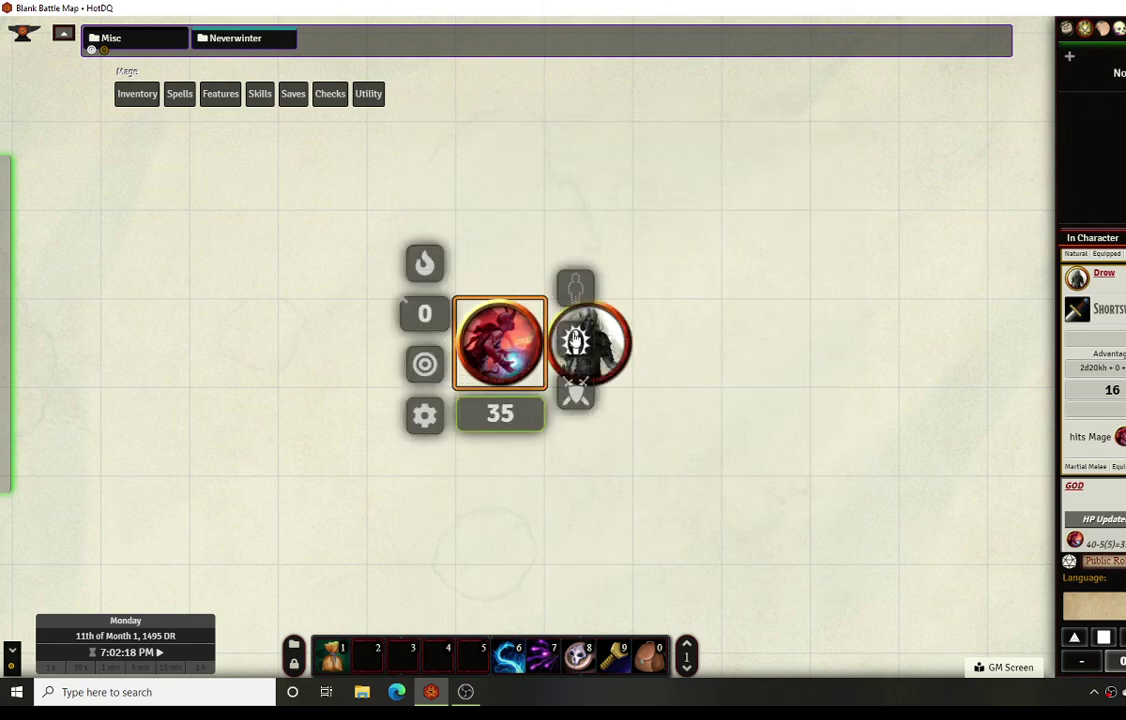
left_click(575, 342)
left_click(877, 405)
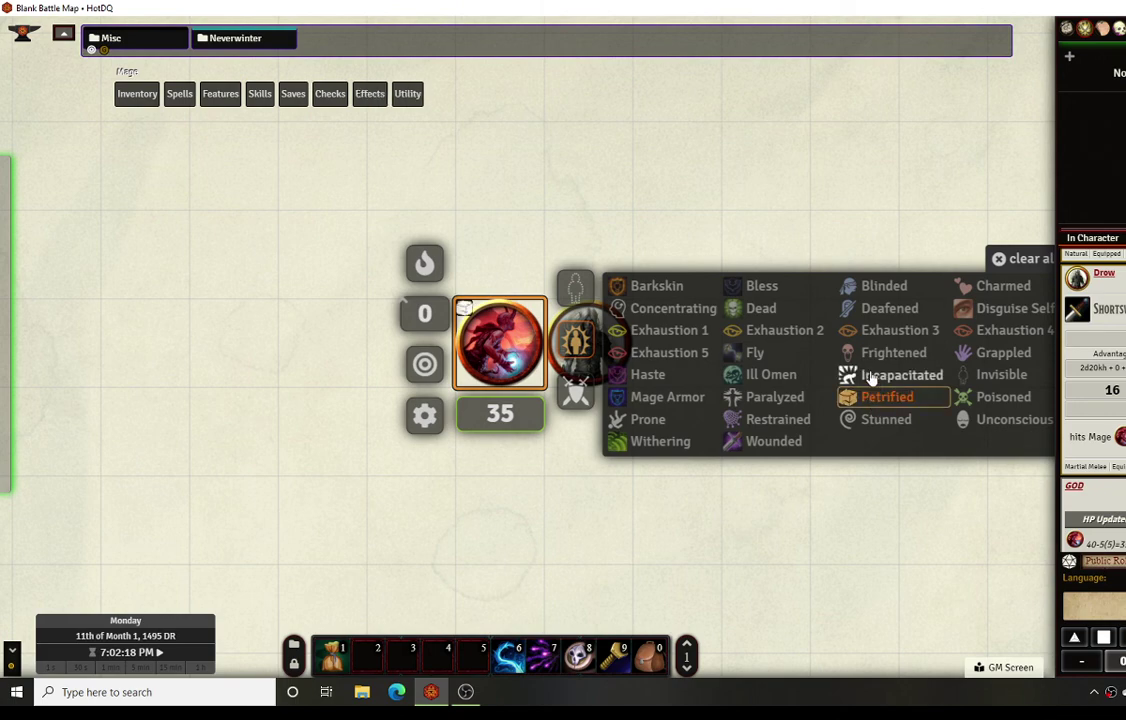
left_click(870, 376)
left_click(842, 520)
- Inspect the Mage sheet's attributes and active effects list with the new conditions applied, and close the sheet
double_click(482, 352)
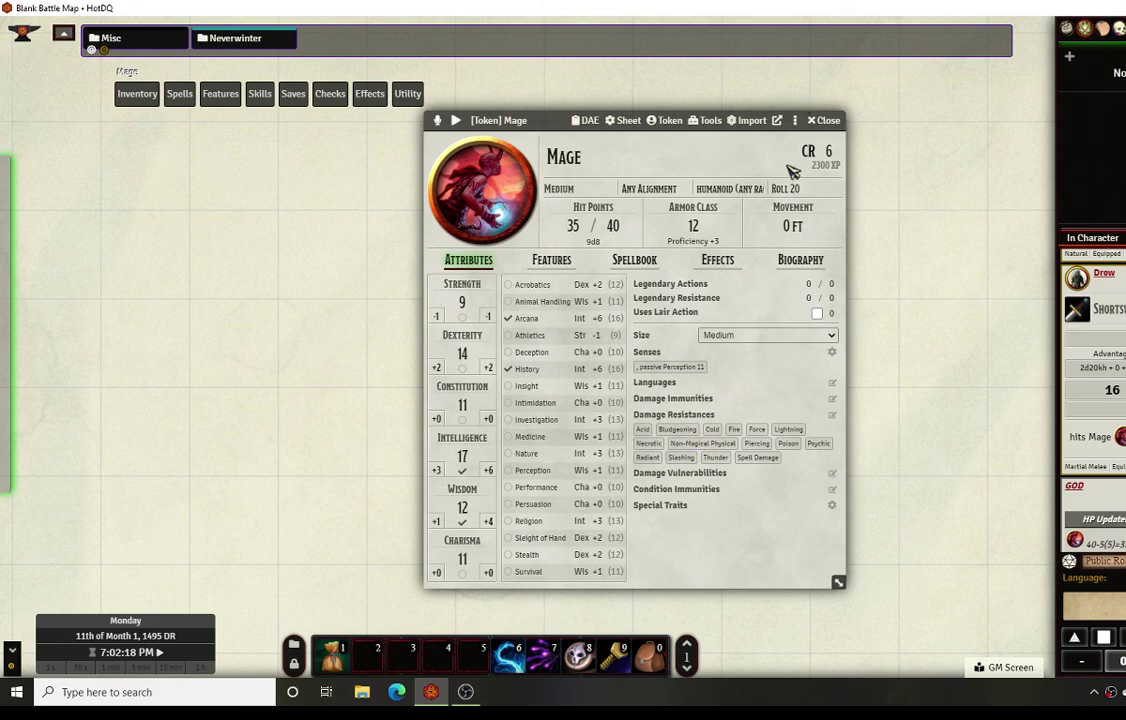
left_click(720, 260)
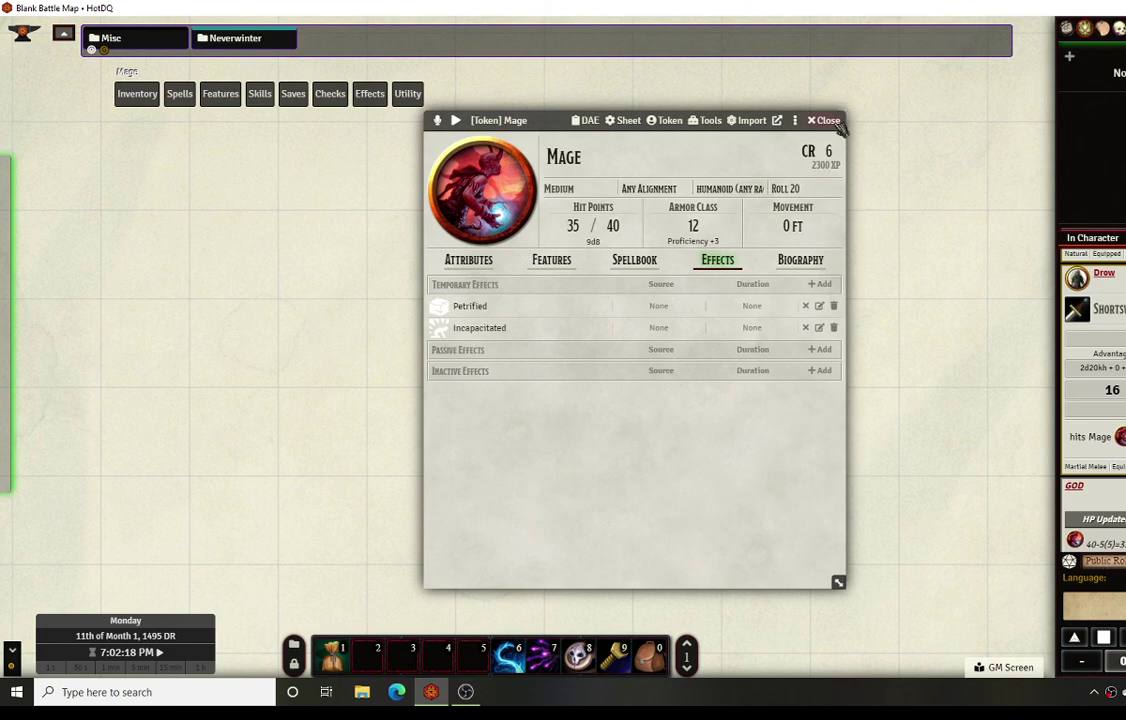
key("Escape")
- Target the Mage and attack it with the Drow's Shortsword
key("t")
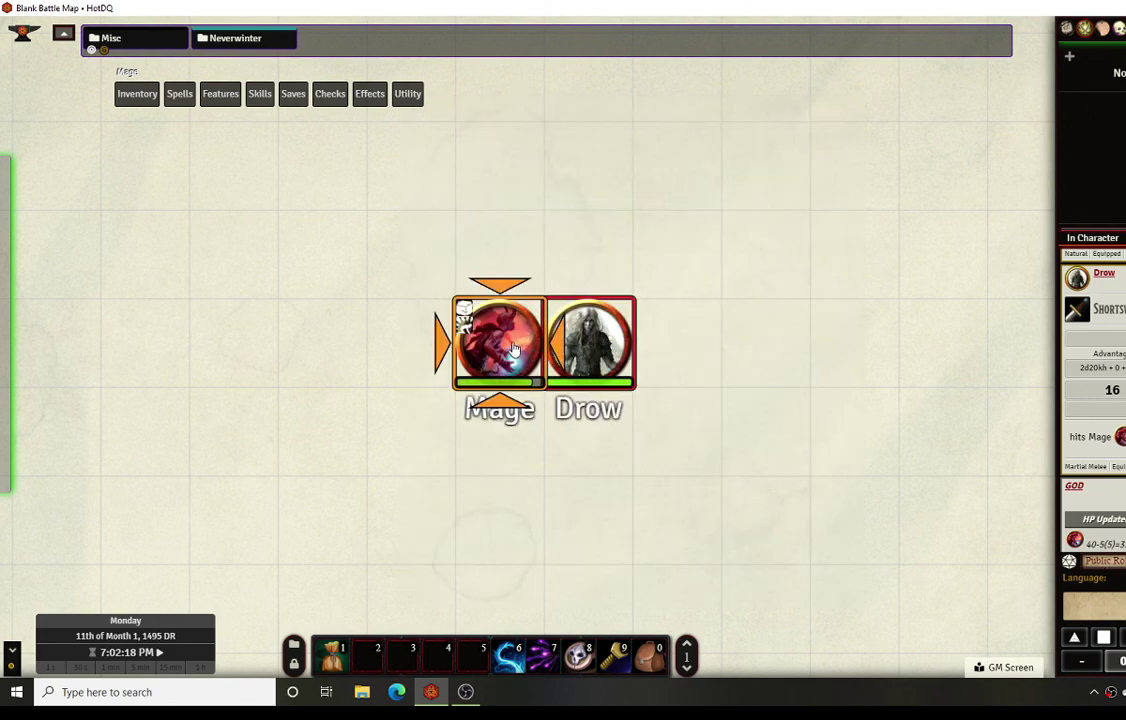
left_click(600, 345)
mouse_move(150, 96)
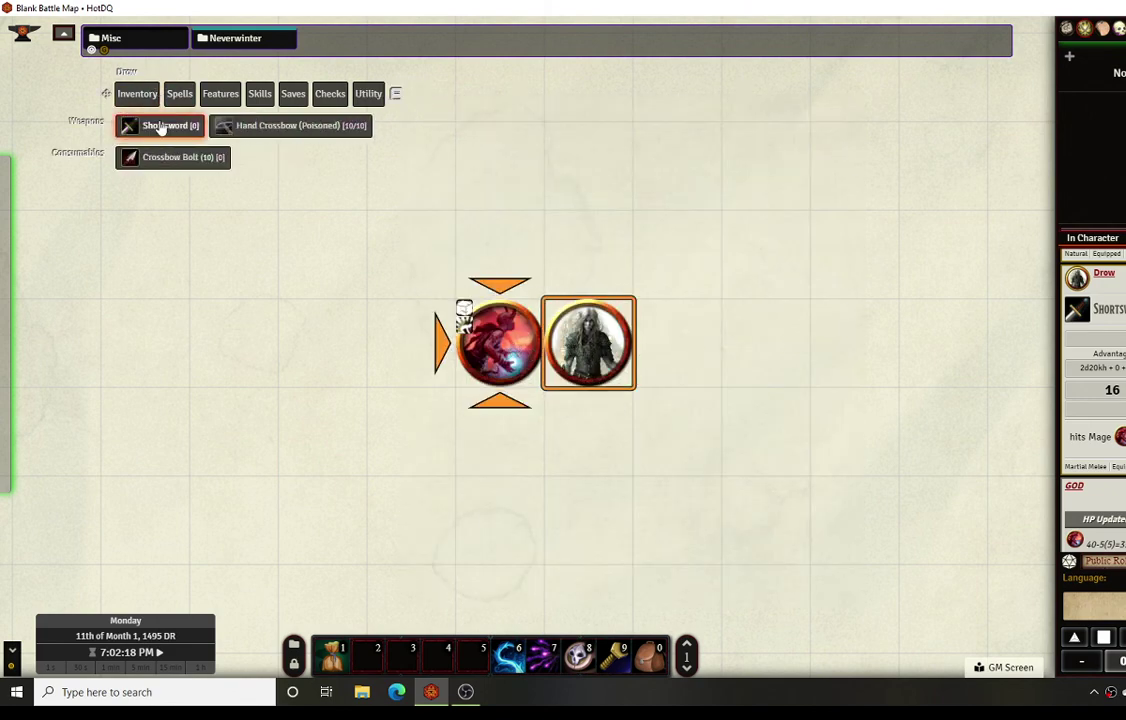
left_click(157, 124)
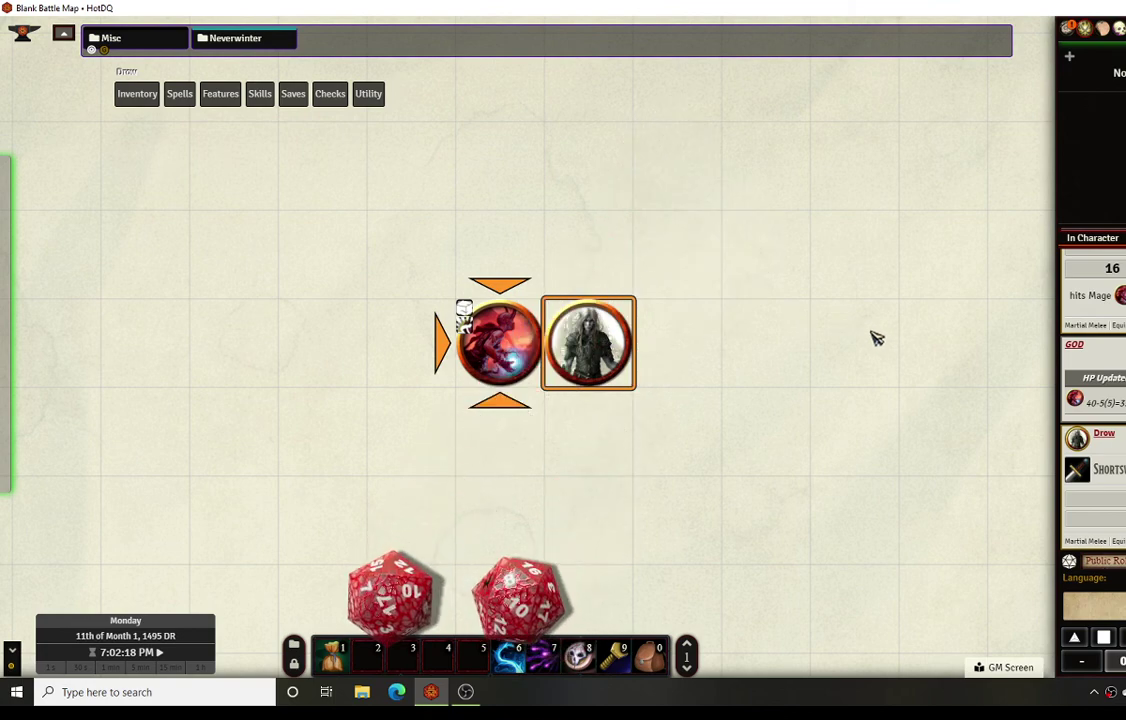
left_click(1014, 394)
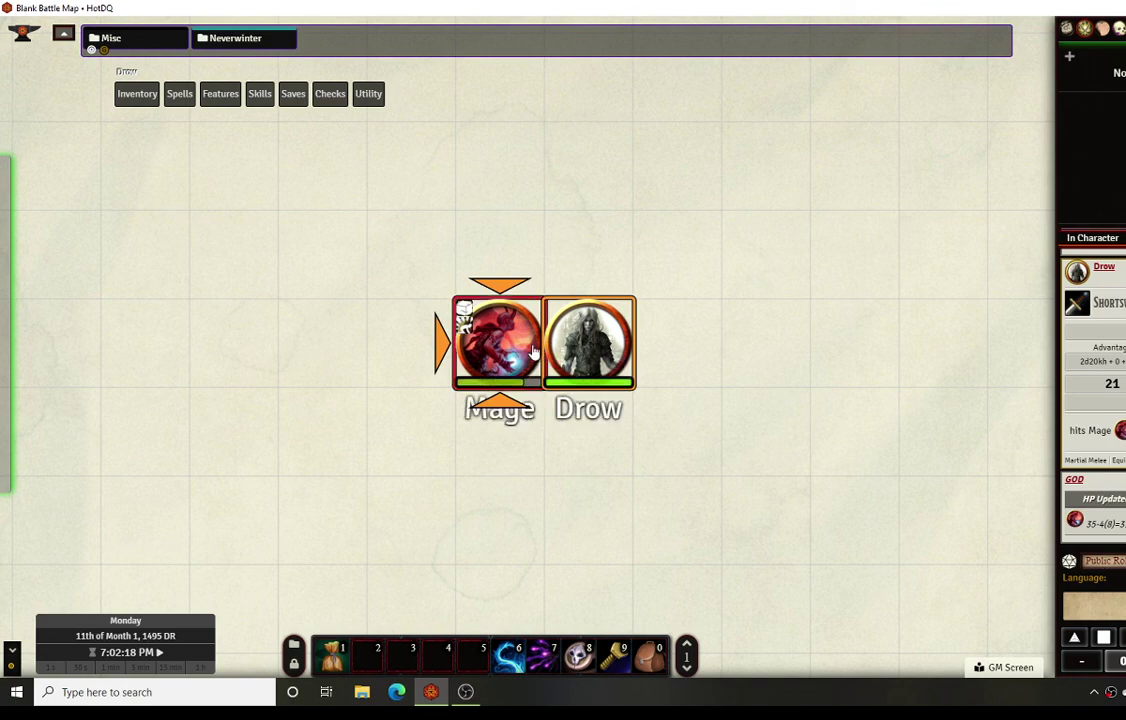
- Move the Mage token one square away from the Drow and remove all of its conditions
left_click_drag(482, 342, 420, 355)
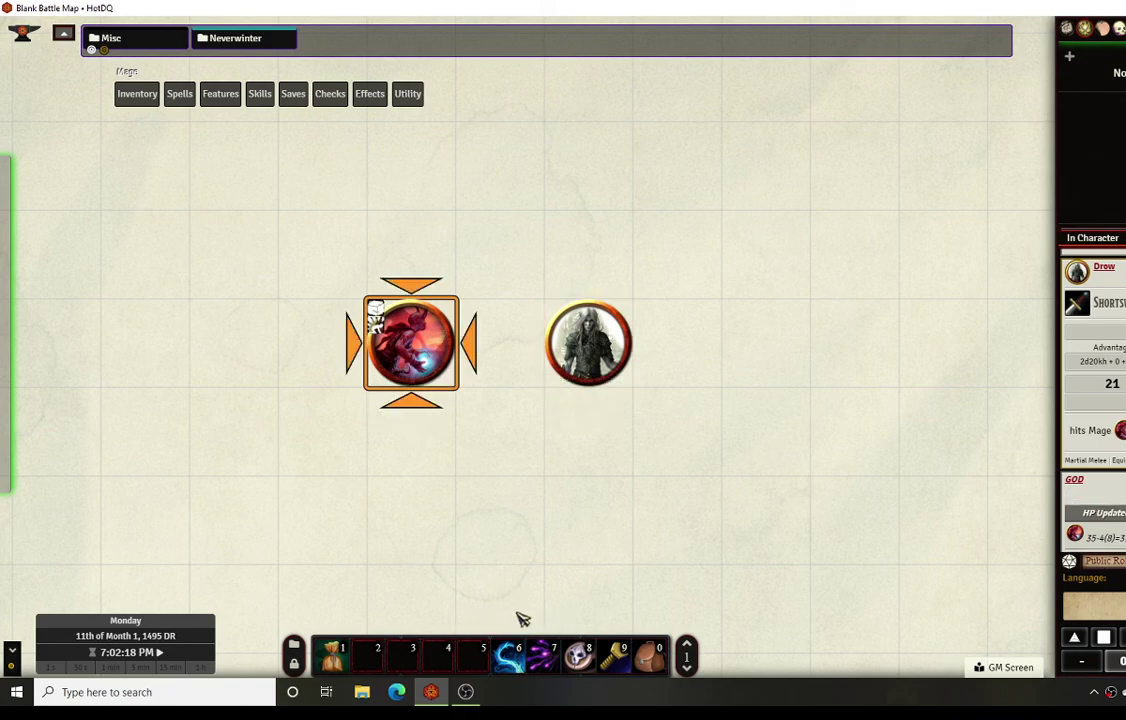
left_click(508, 655)
left_click_drag(653, 168, 789, 126)
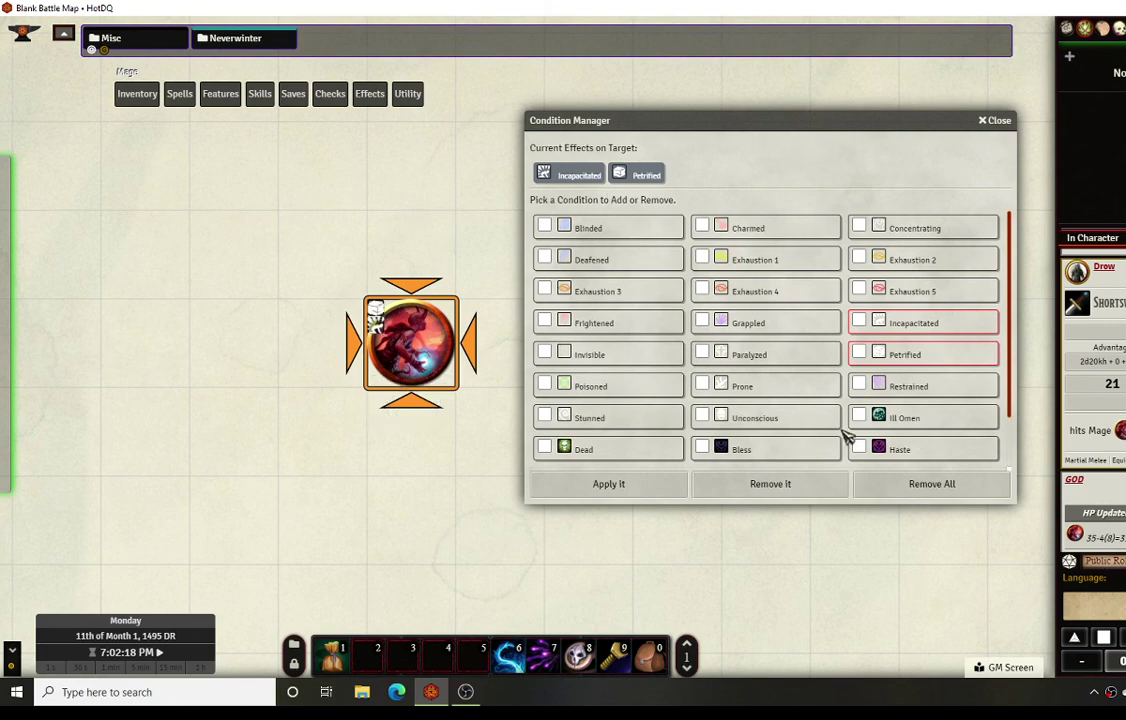
scroll(838, 410, "down", 2)
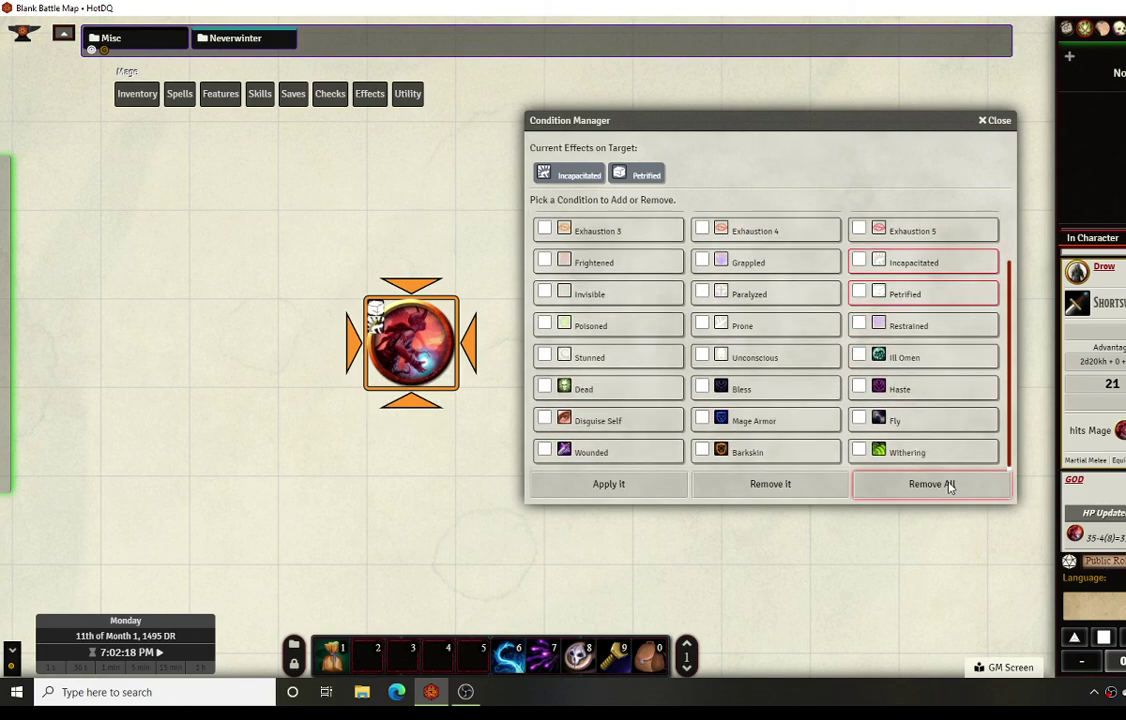
left_click(947, 485)
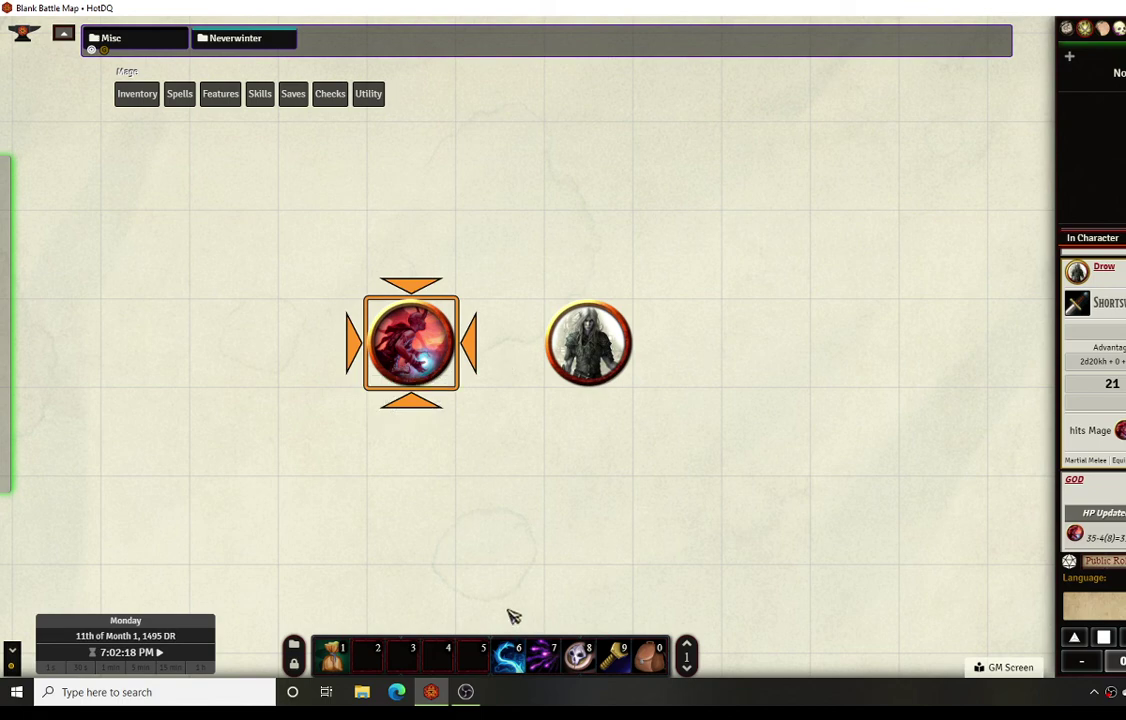
- Apply the Paralyzed and Incapacitated conditions to the Mage token and clear them again
left_click(508, 655)
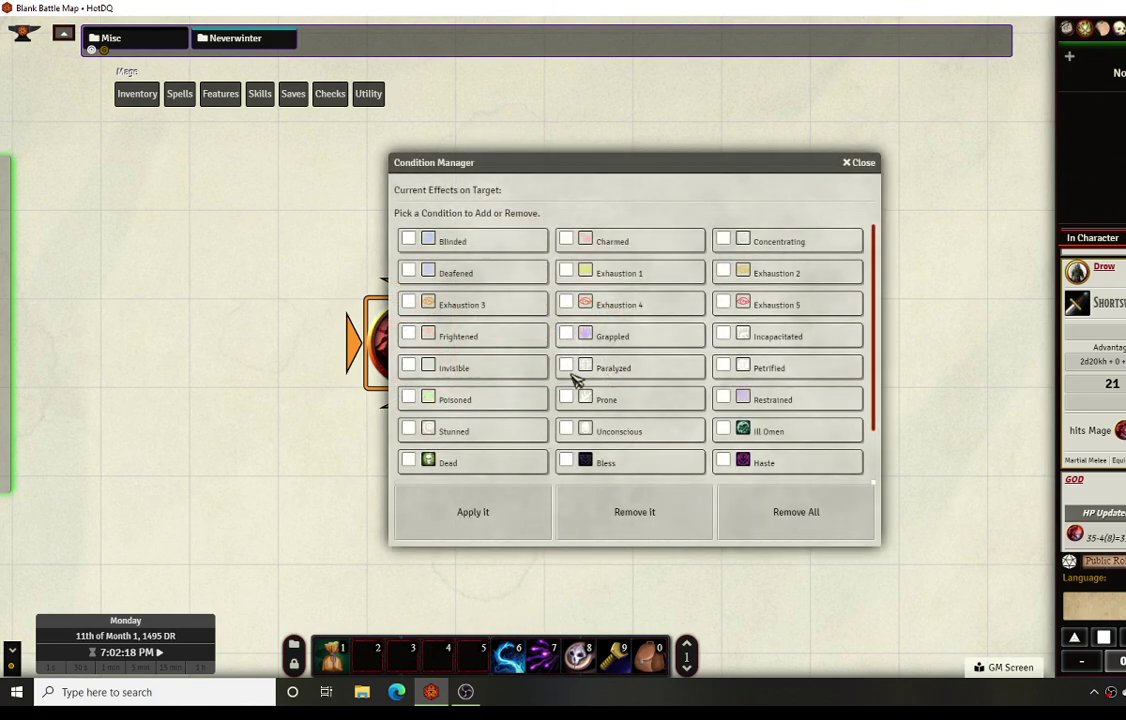
left_click(565, 367)
left_click(724, 334)
left_click(503, 511)
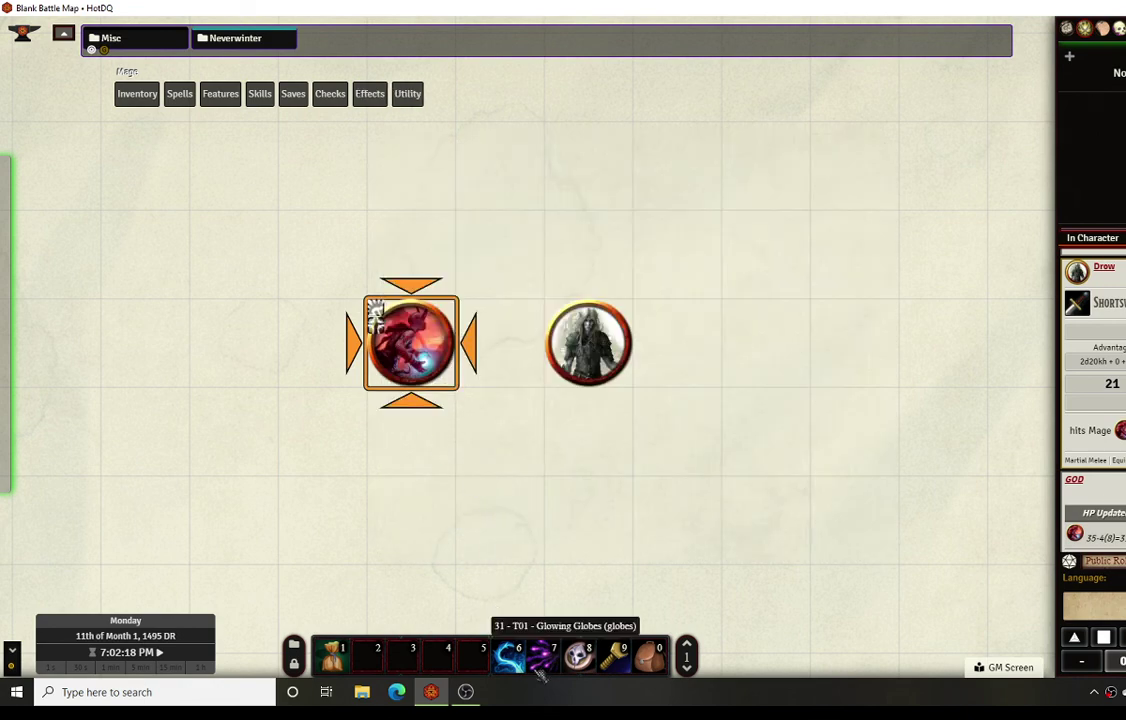
left_click(508, 655)
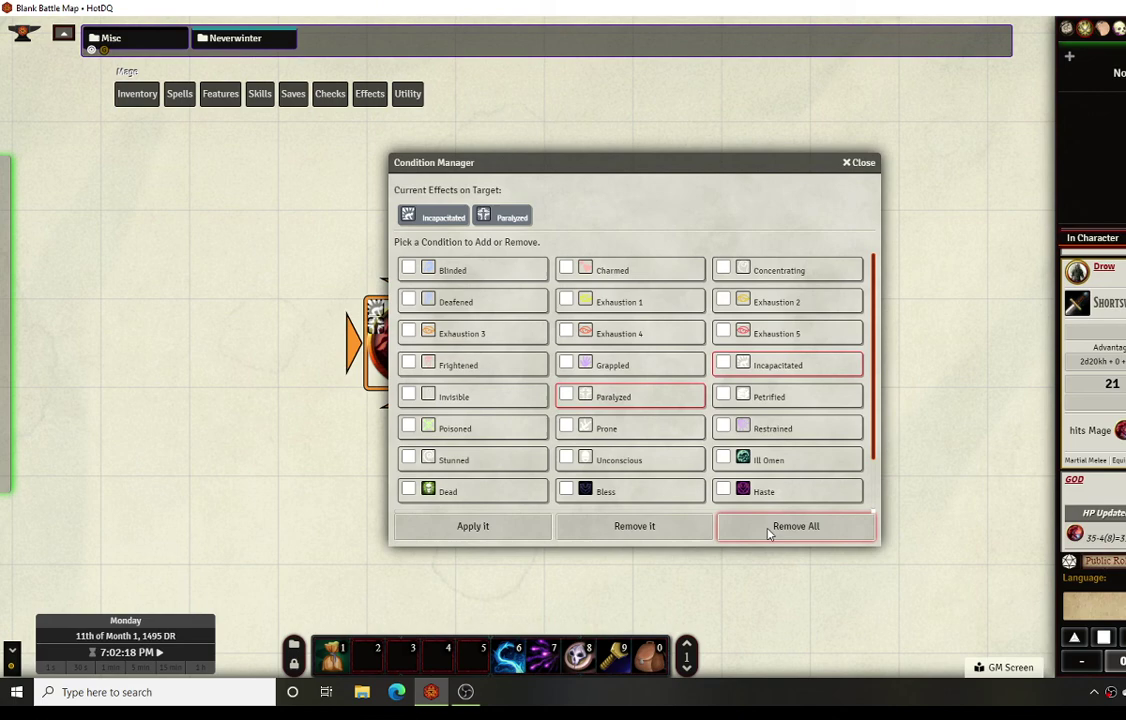
left_click(769, 530)
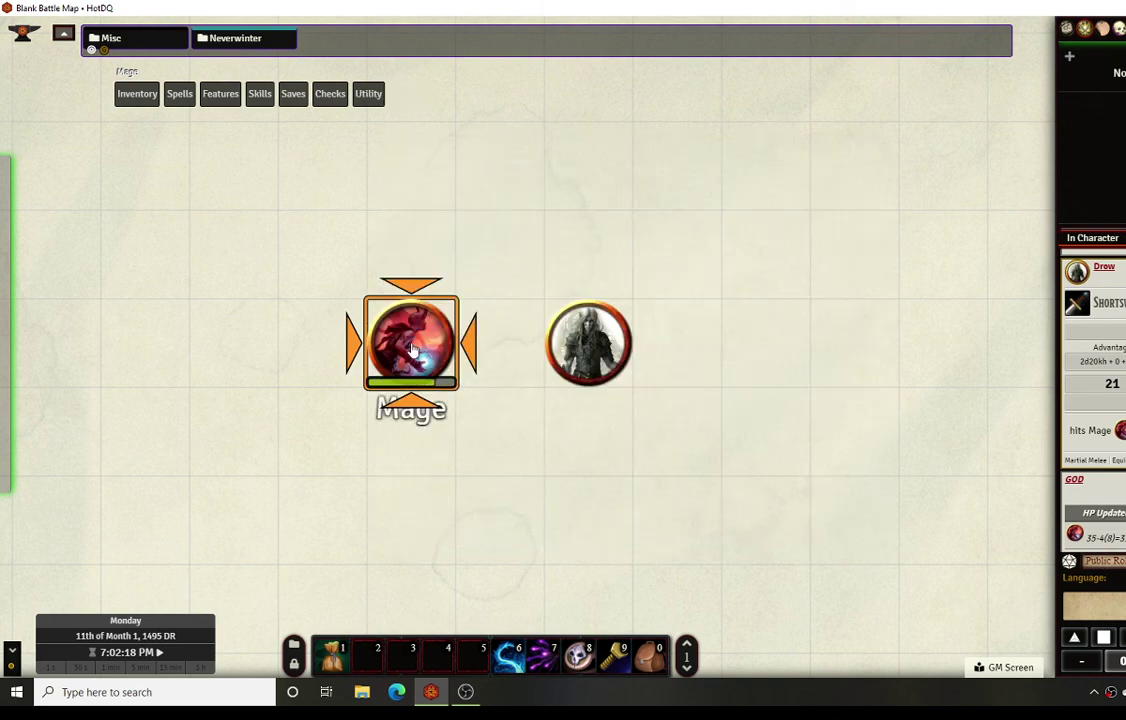
left_click(492, 399)
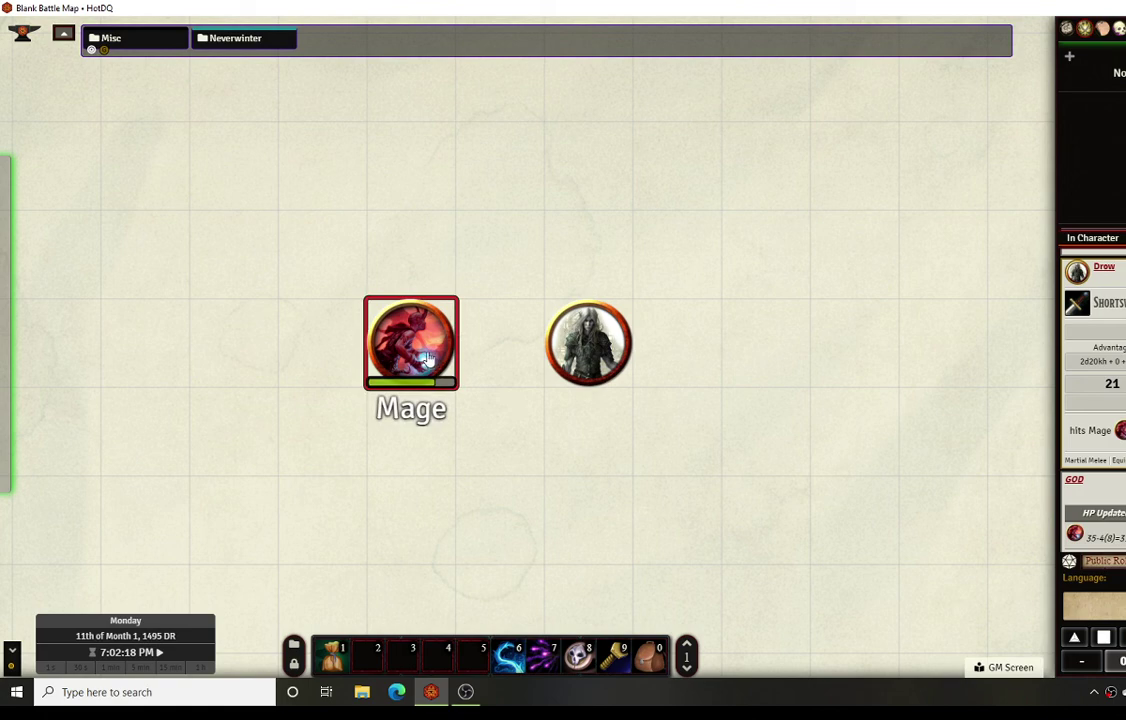
left_click(474, 655)
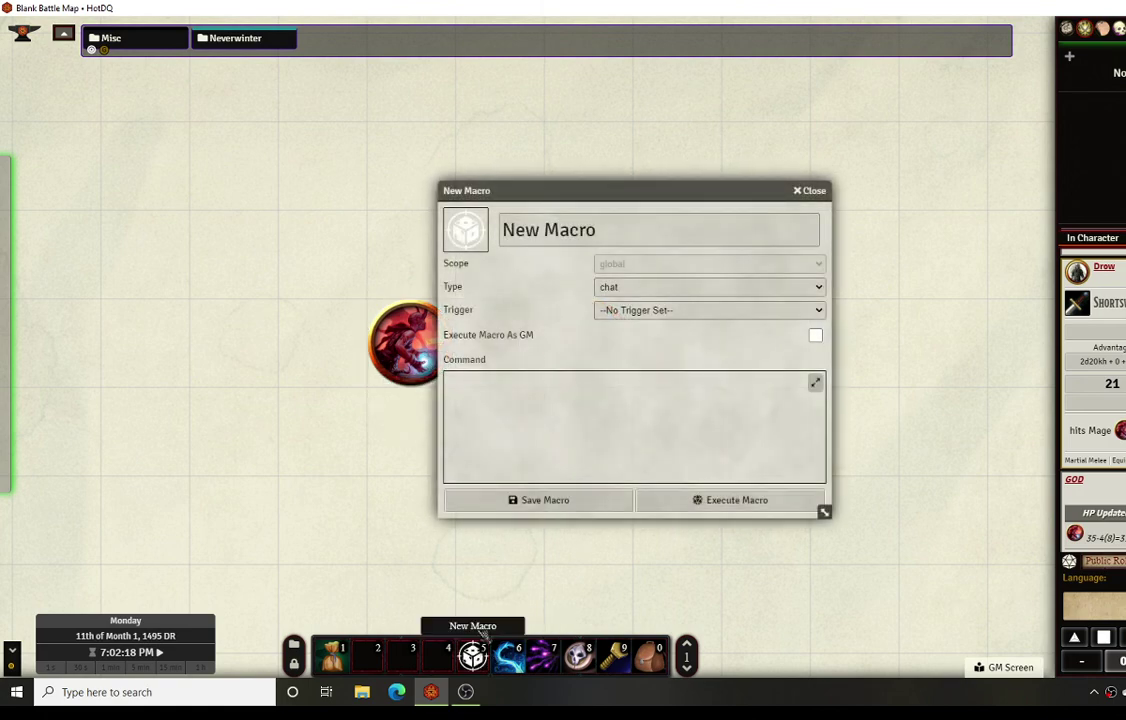
left_click(653, 287)
left_click(653, 298)
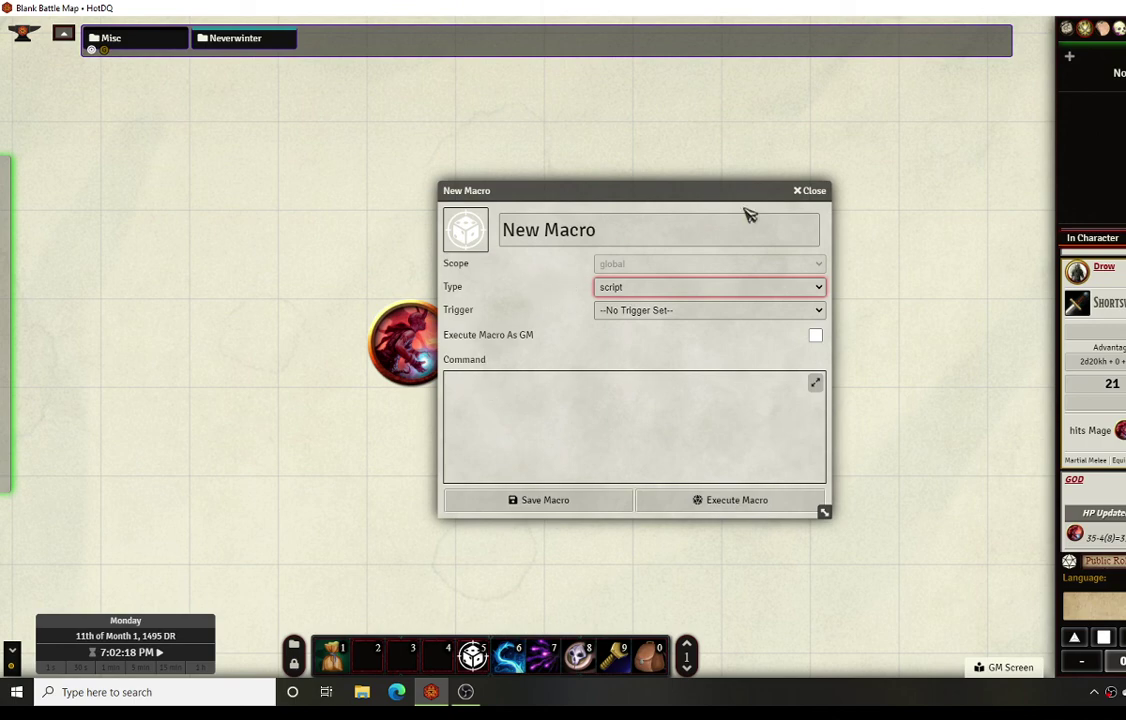
left_click(810, 190)
left_click_drag(486, 648, 540, 433)
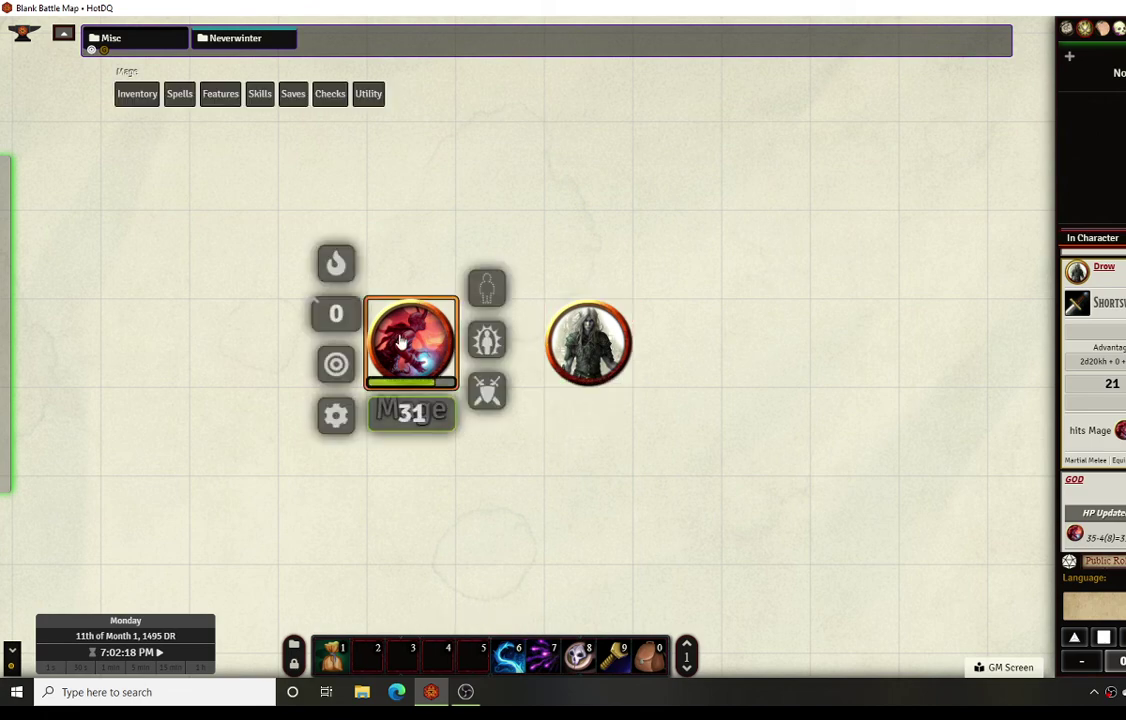
- Apply the Barkskin effect to the Mage token
left_click(482, 341)
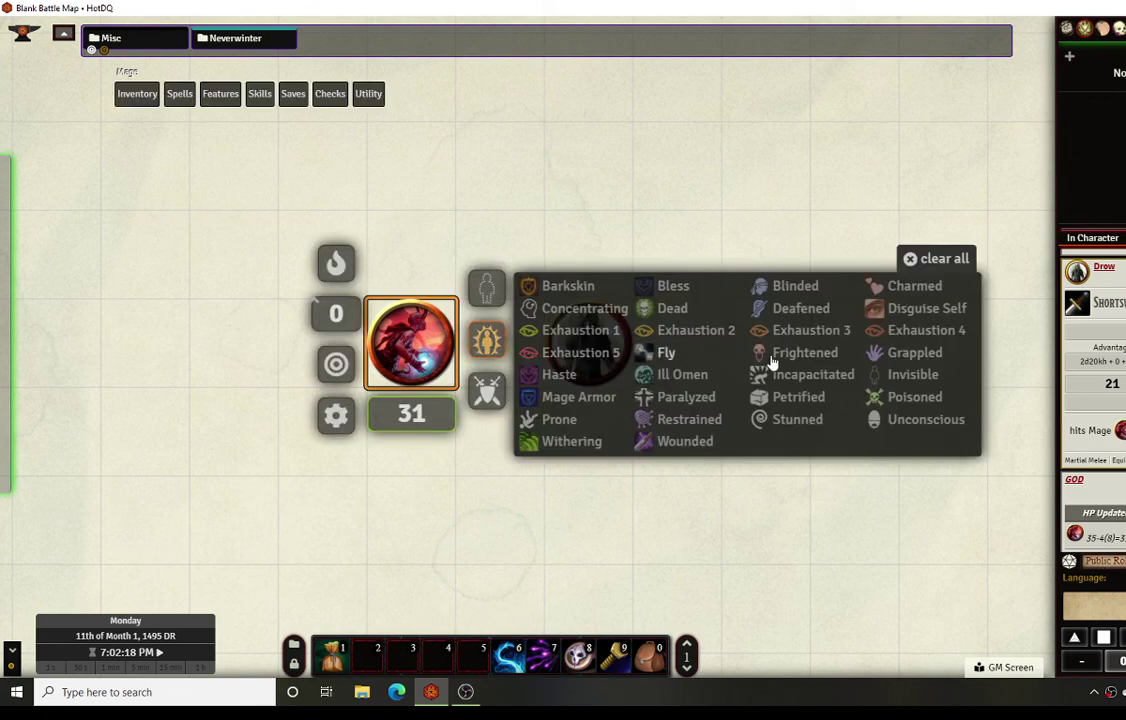
left_click(567, 288)
left_click(583, 216)
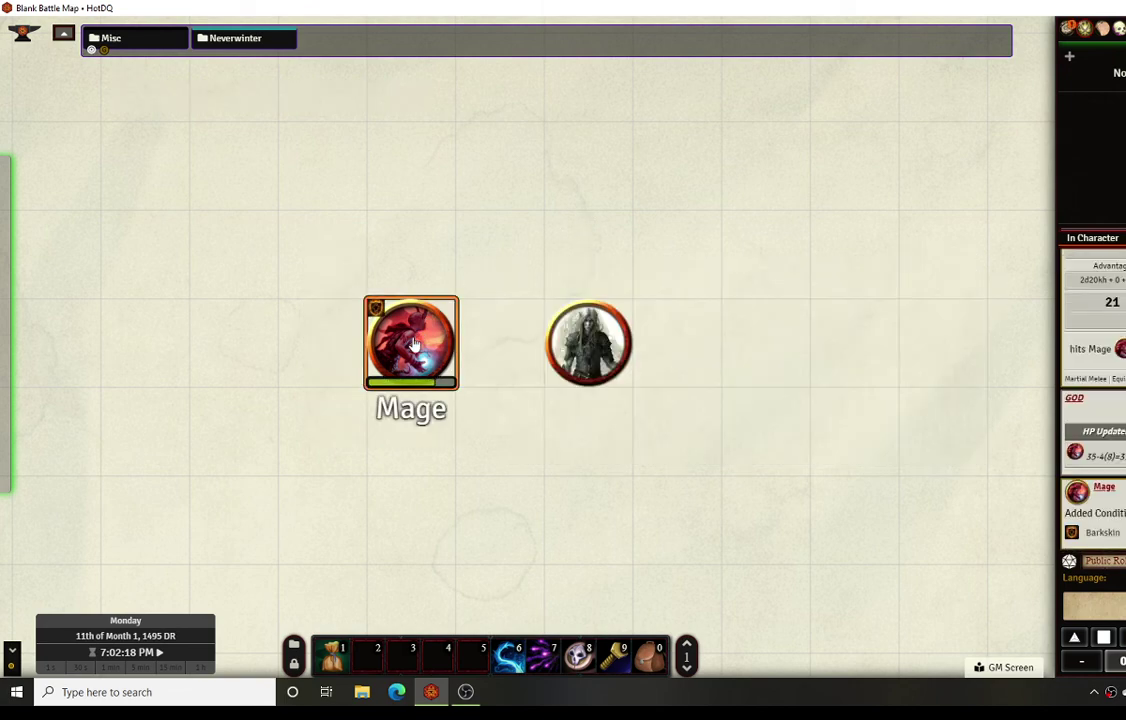
- Check the Mage's armor class, active effects and attributes on the character sheet and close it
double_click(415, 343)
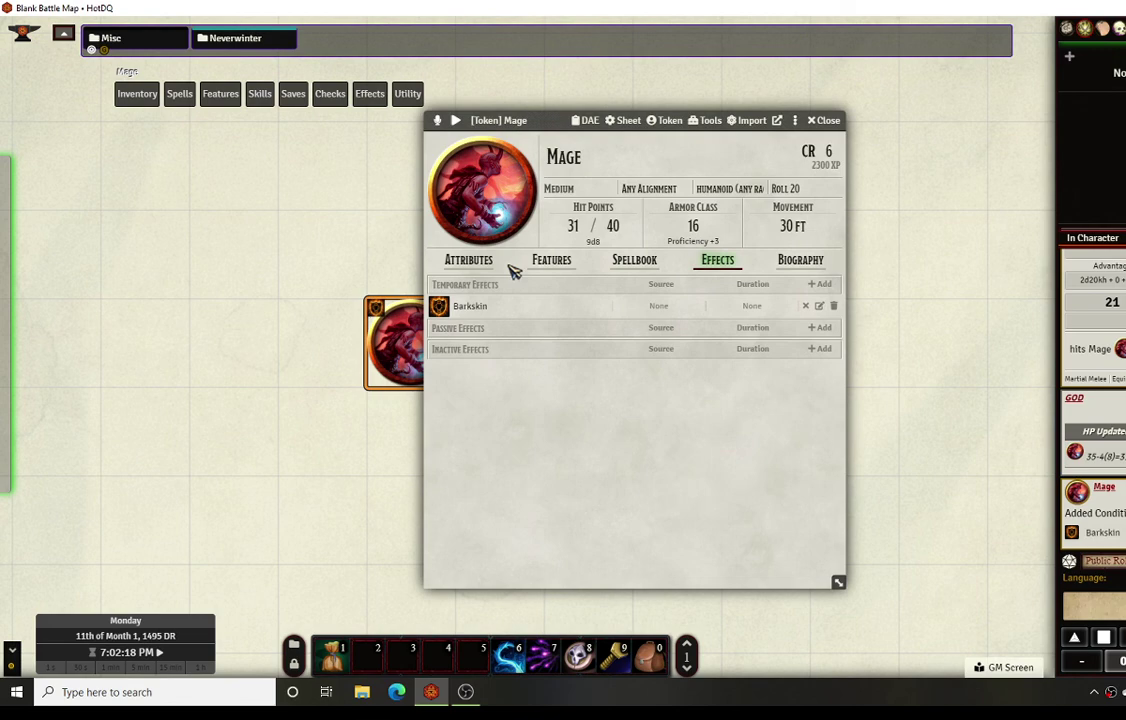
left_click(468, 259)
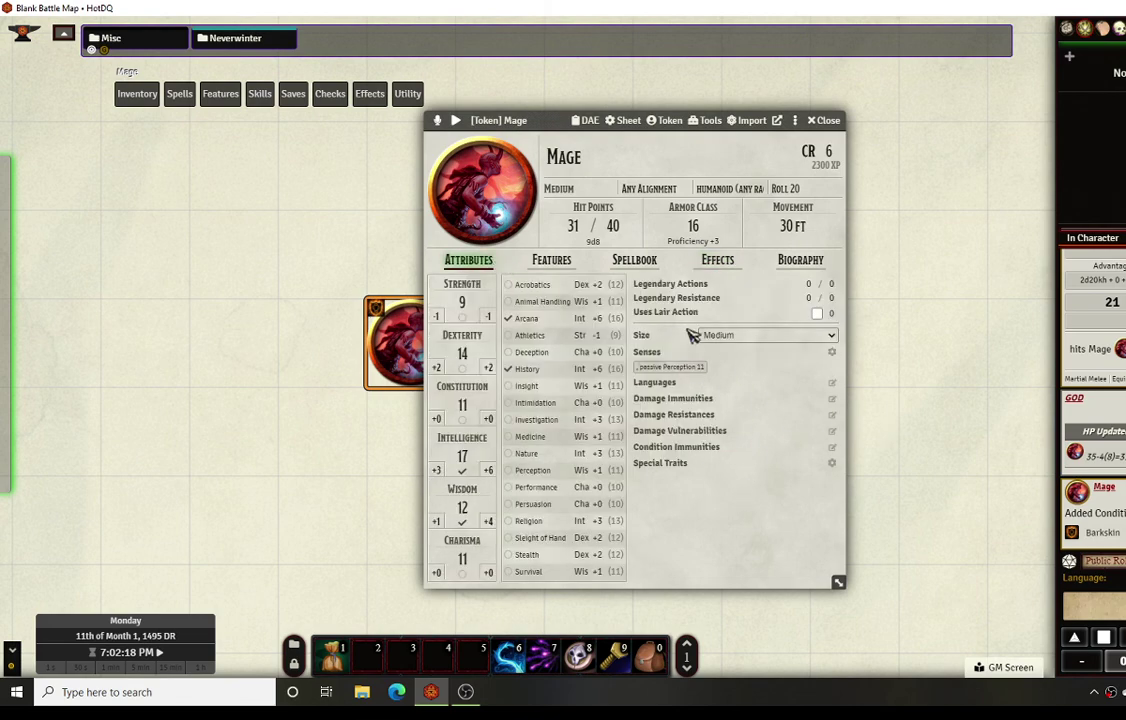
left_click(826, 120)
- Remove Barkskin from the Mage token and apply Mage Armor instead
right_click(422, 341)
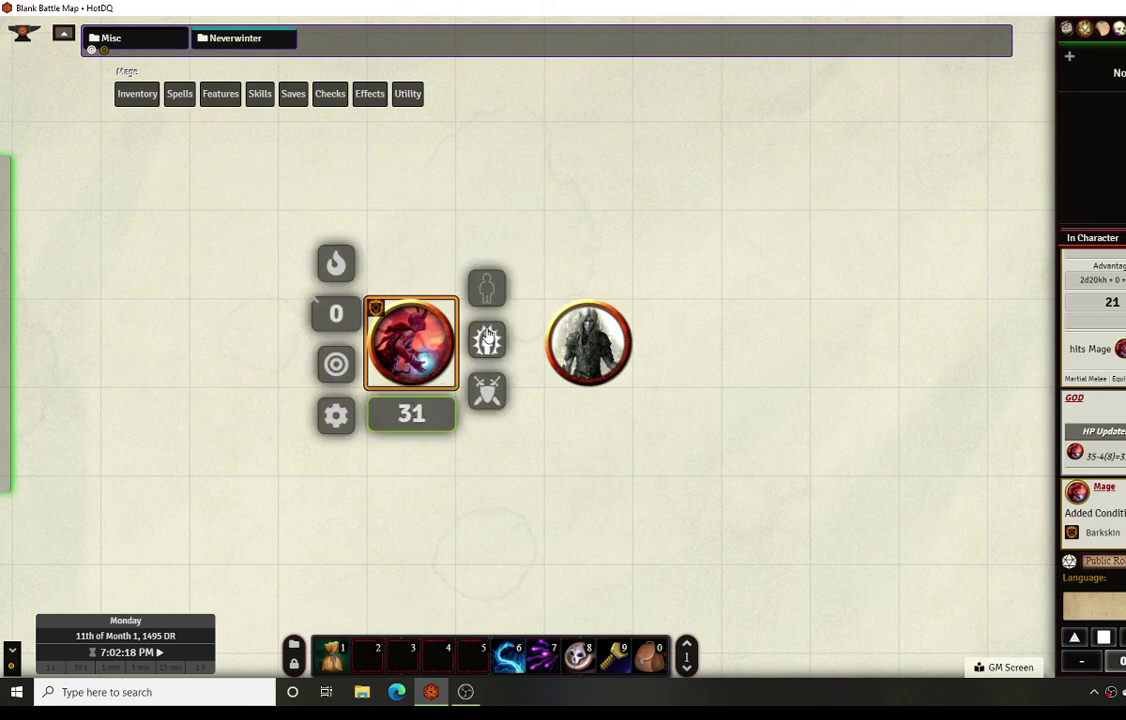
left_click(487, 340)
left_click(555, 286)
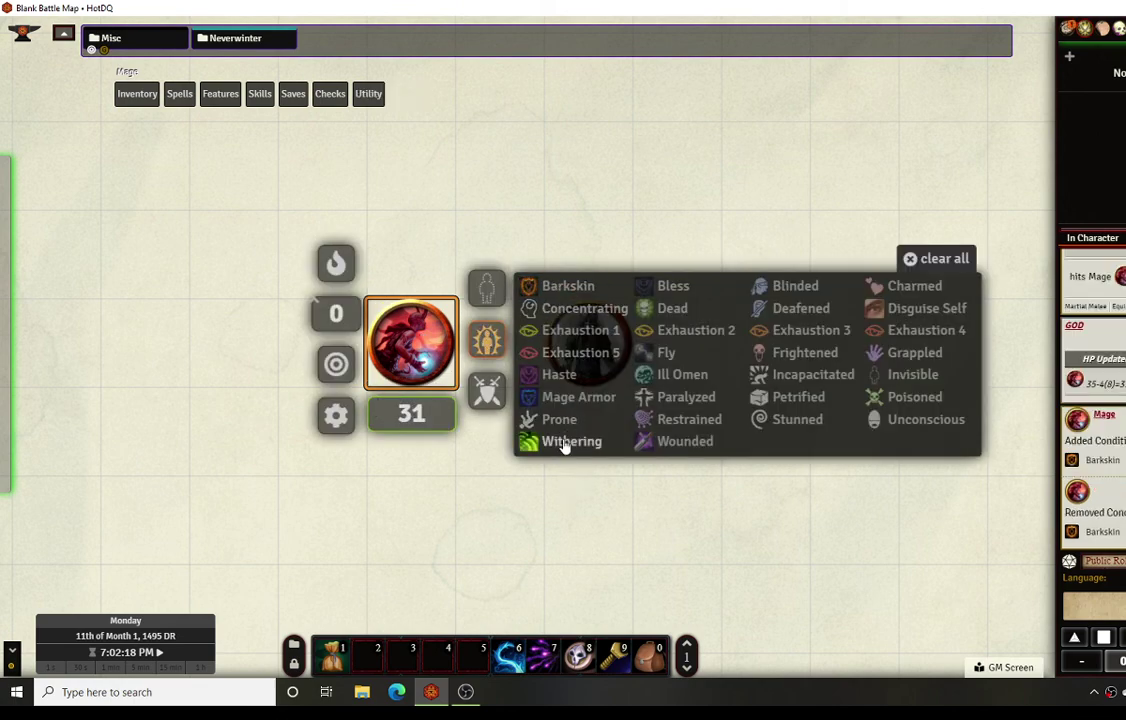
left_click(558, 398)
left_click(493, 461)
- Inspect the Mage's armor class and effects list with Mage Armor applied, and close the sheet
double_click(415, 345)
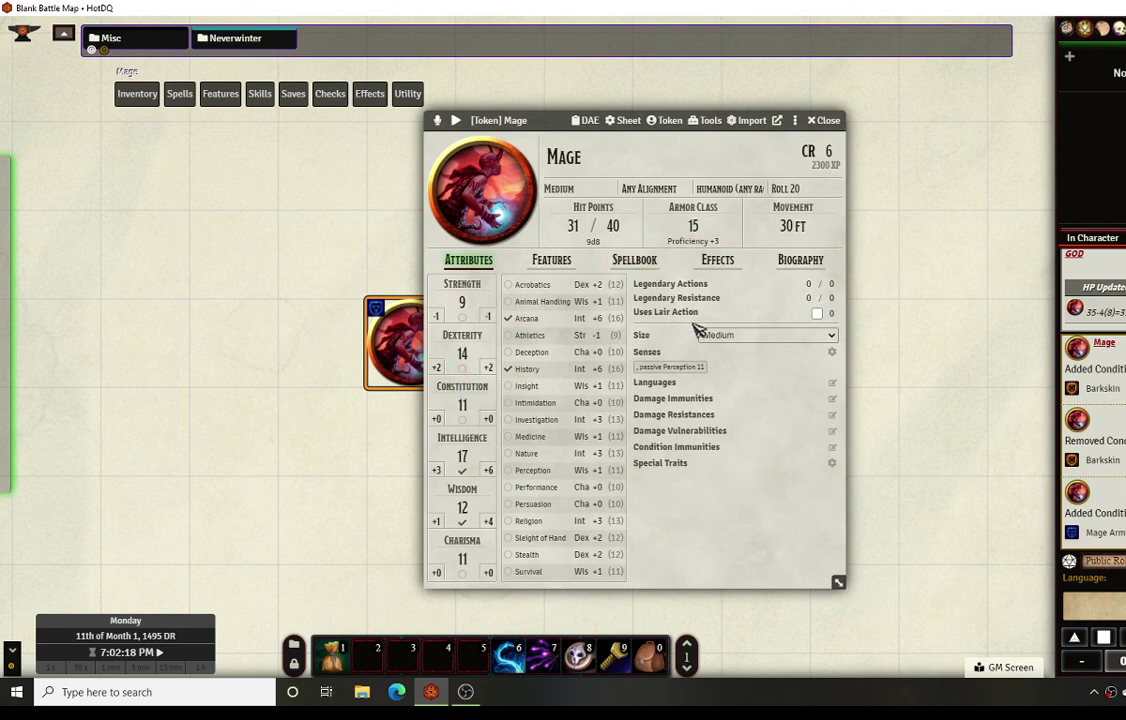
left_click(718, 259)
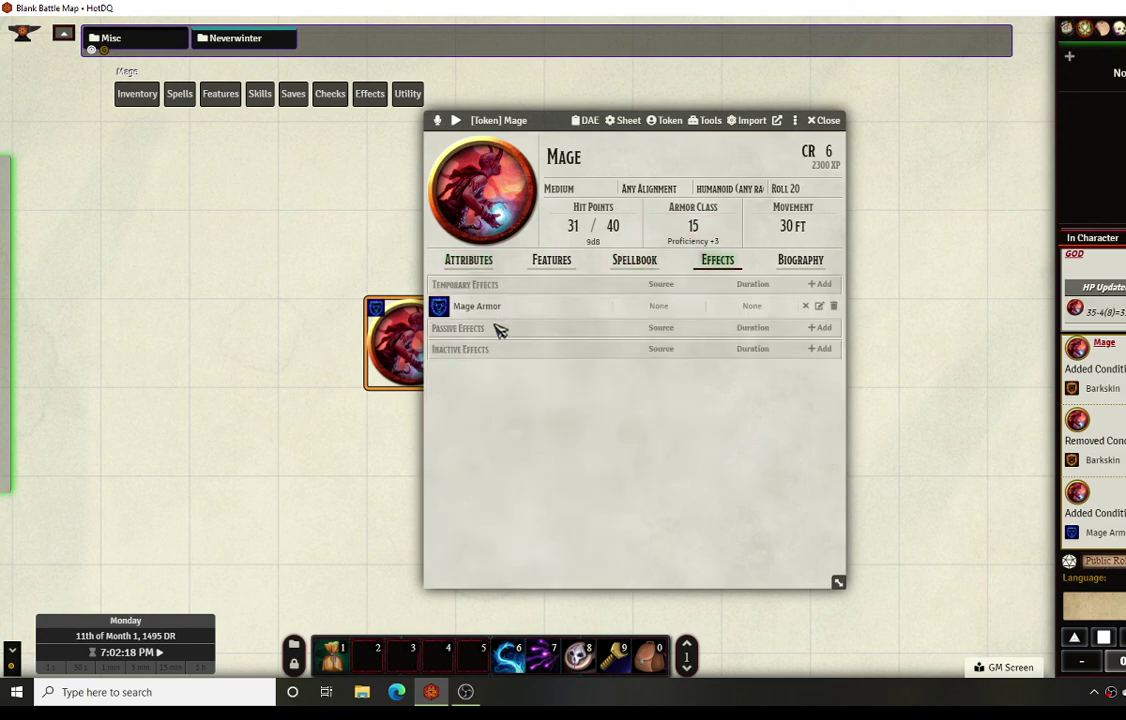
left_click(824, 121)
- Replace Mage Armor with the Fly effect on the Mage token and check the movement on its sheet
right_click(410, 340)
left_click(487, 340)
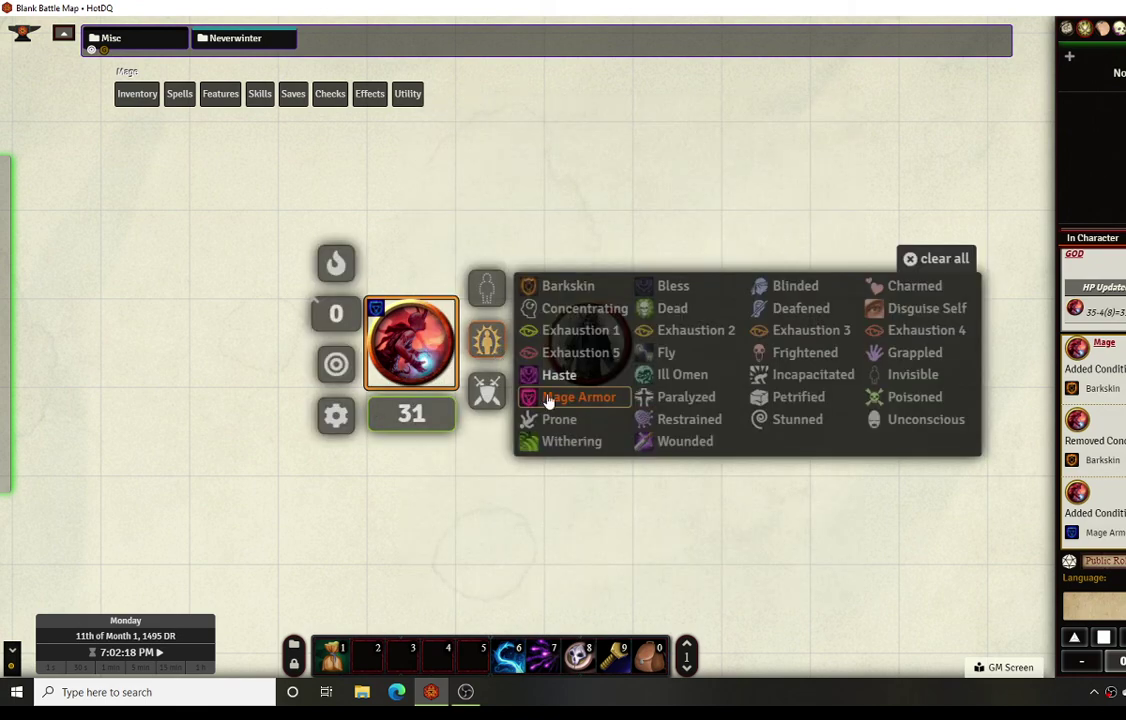
left_click(548, 397)
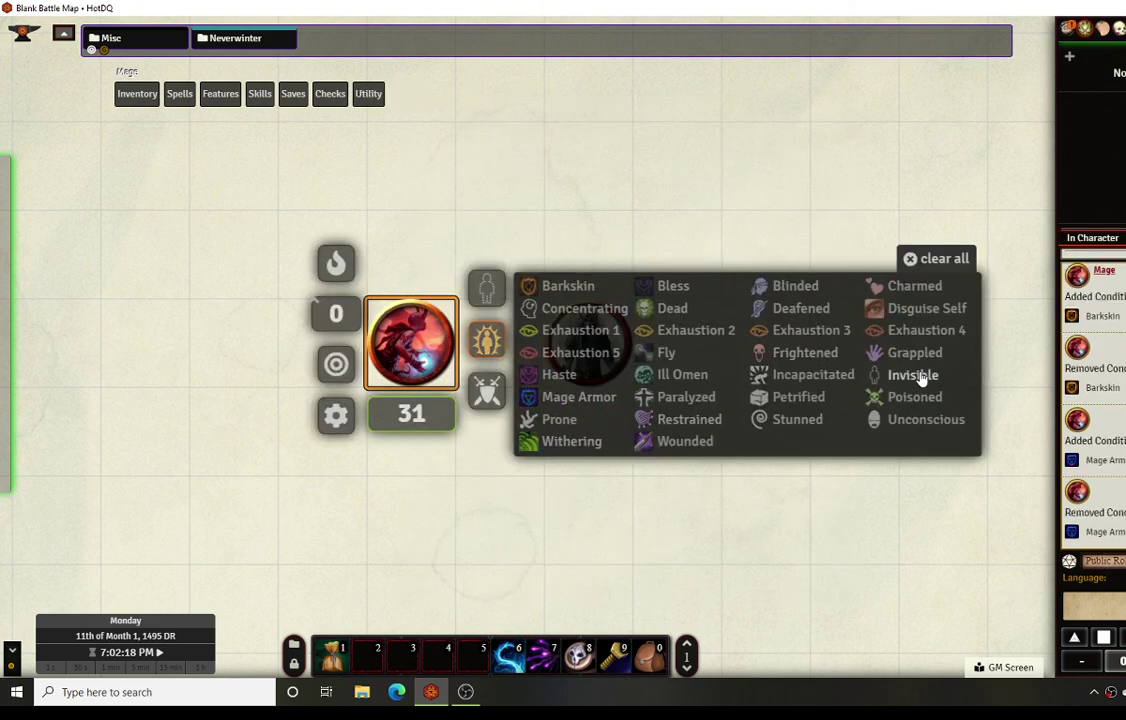
left_click(666, 352)
left_click(648, 211)
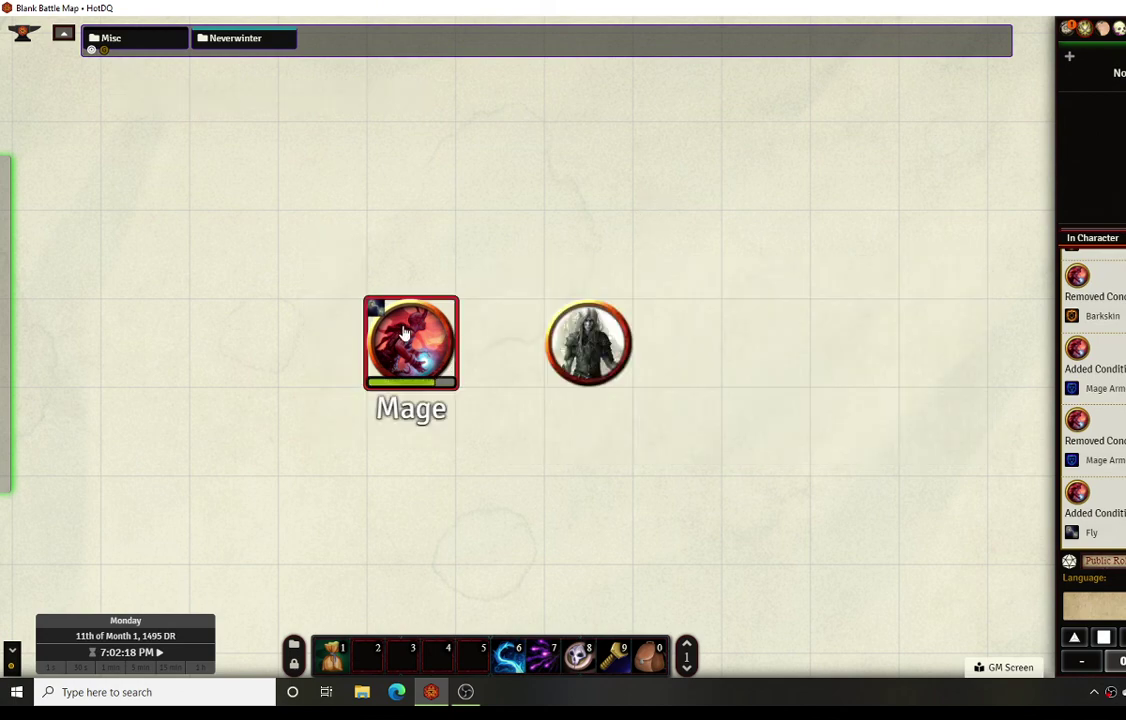
double_click(405, 333)
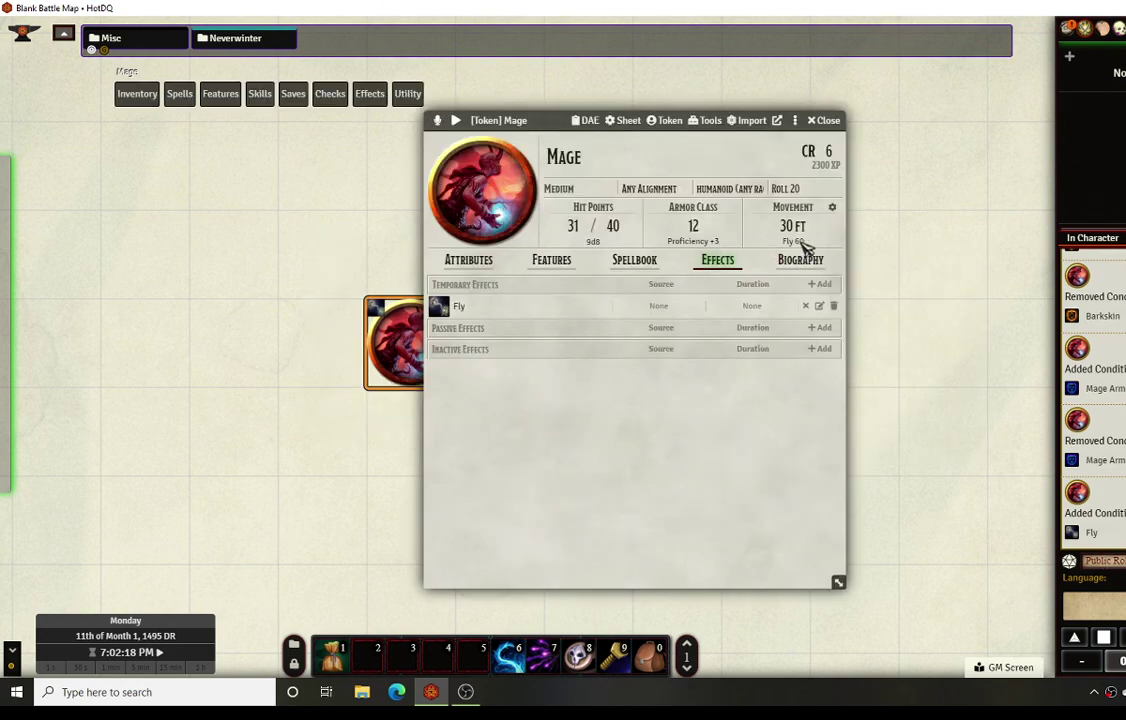
left_click(826, 120)
- Replace Fly with the Haste effect on the Mage token and check its armor class and movement on the sheet
right_click(425, 330)
left_click(487, 341)
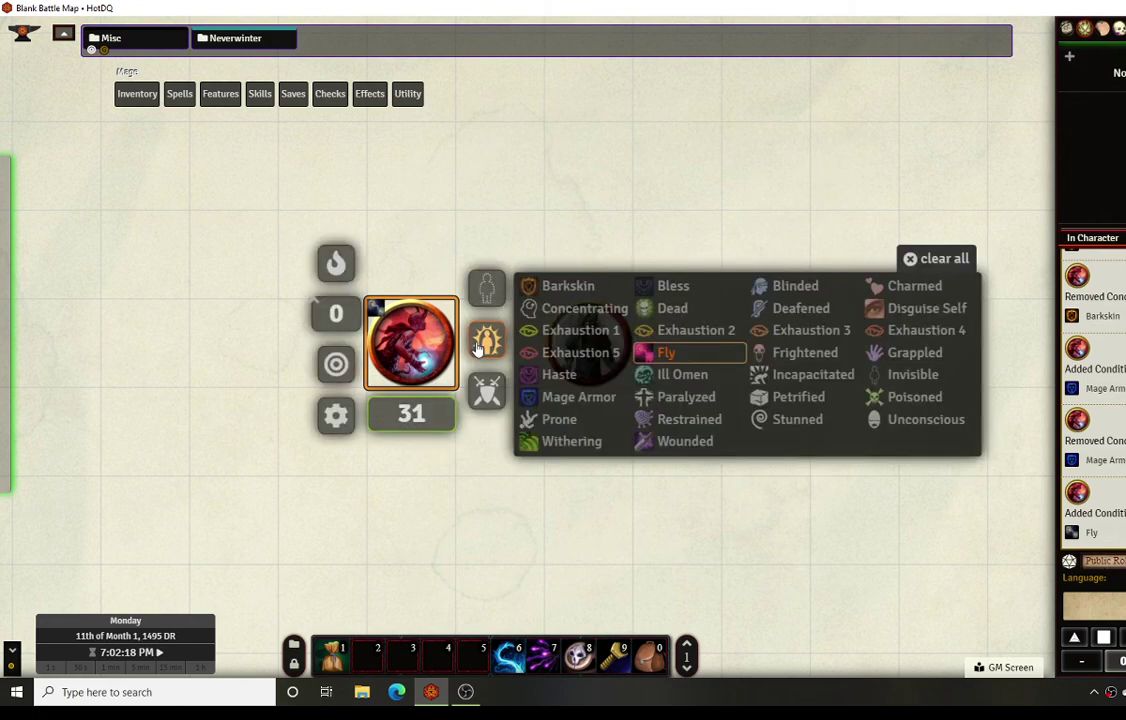
left_click(647, 358)
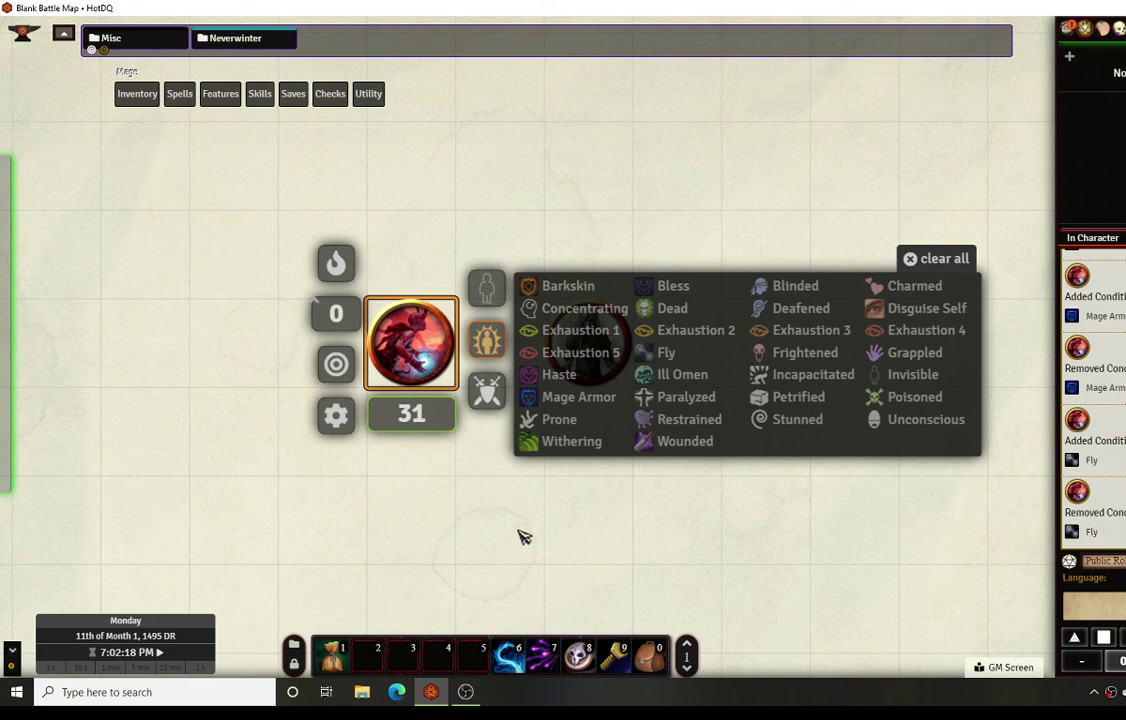
left_click(559, 374)
double_click(421, 362)
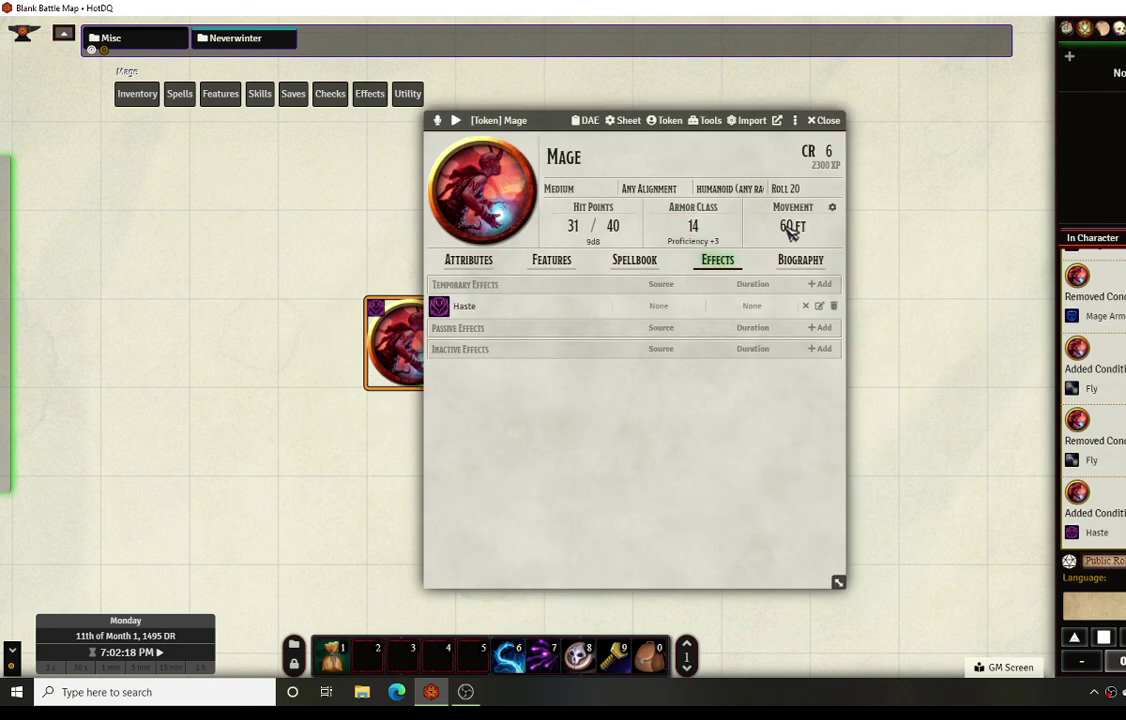
left_click(825, 120)
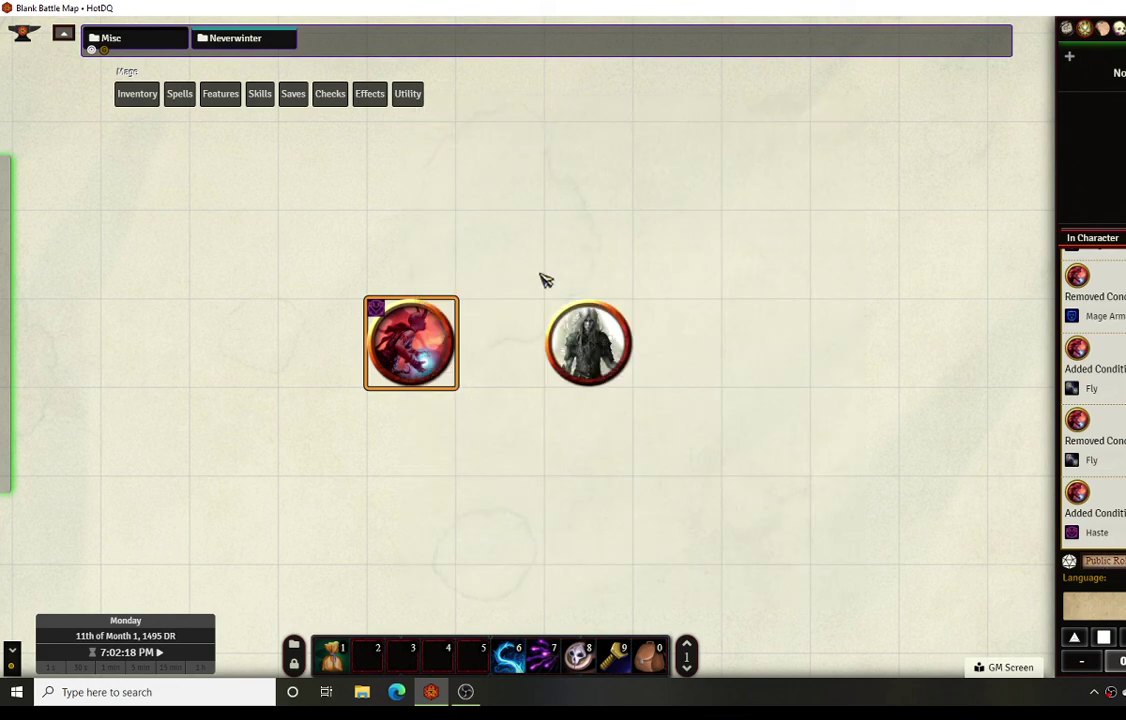
- Roll a normal public Dexterity saving throw for the hasted Mage
mouse_move(287, 88)
left_click(348, 127)
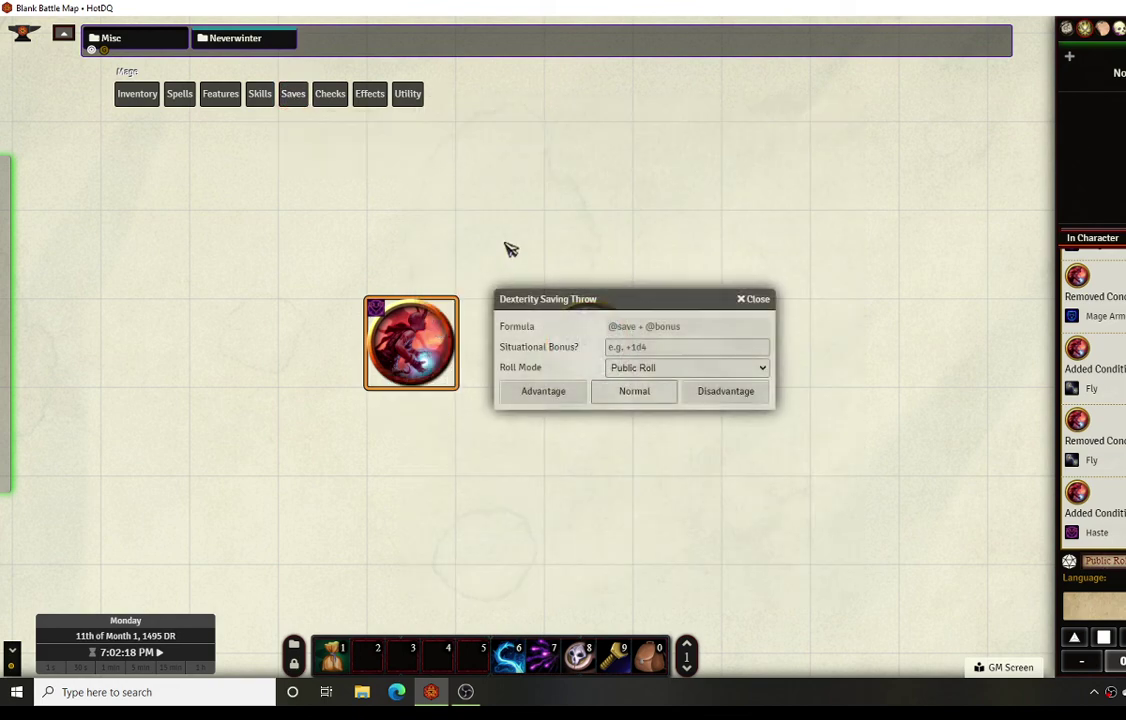
left_click(650, 393)
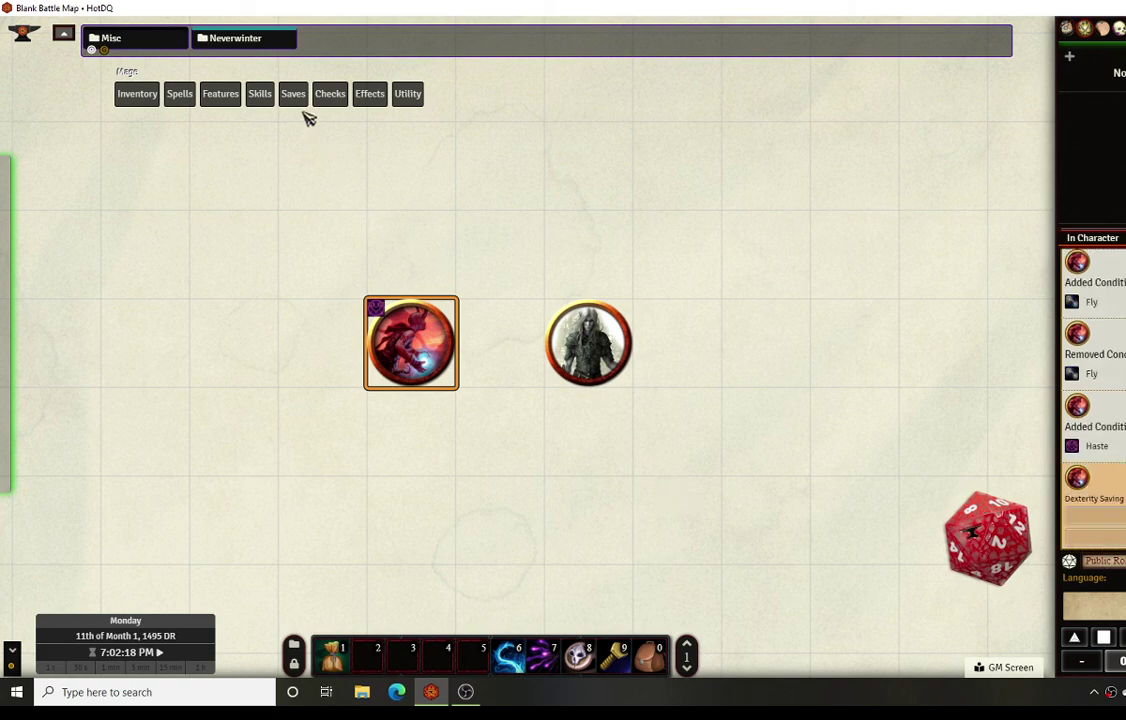
mouse_move(293, 93)
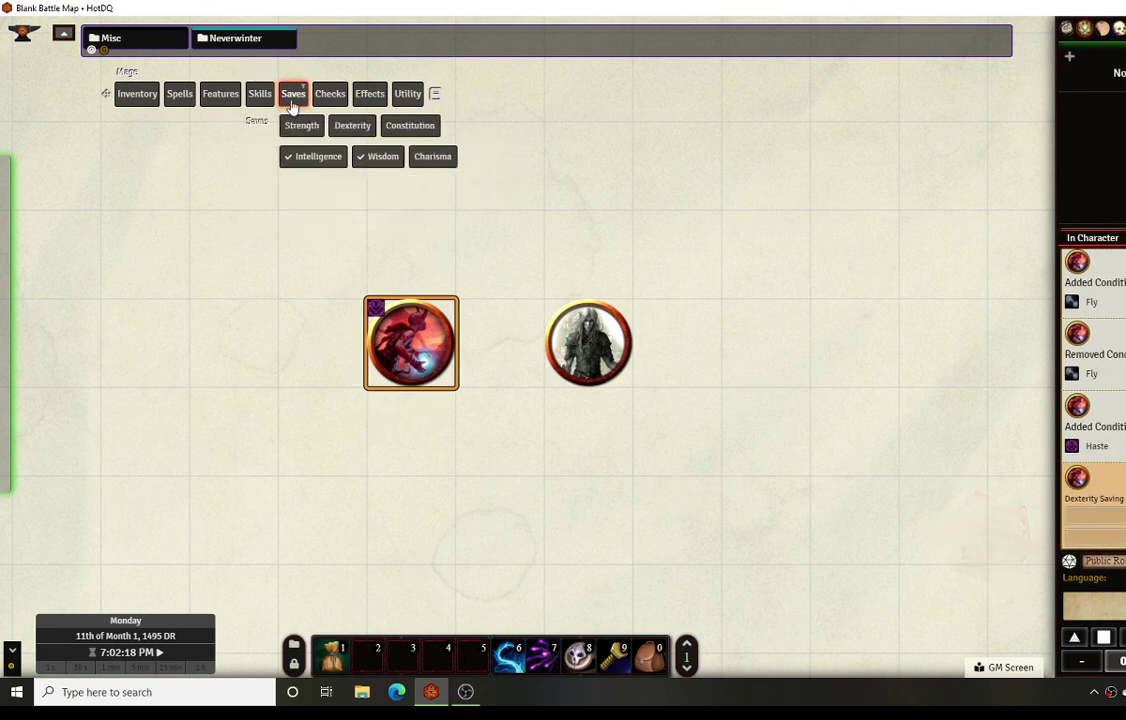
- Roll a public Dexterity ability check with advantage for the hasted Mage, and deselect the token
mouse_move(332, 95)
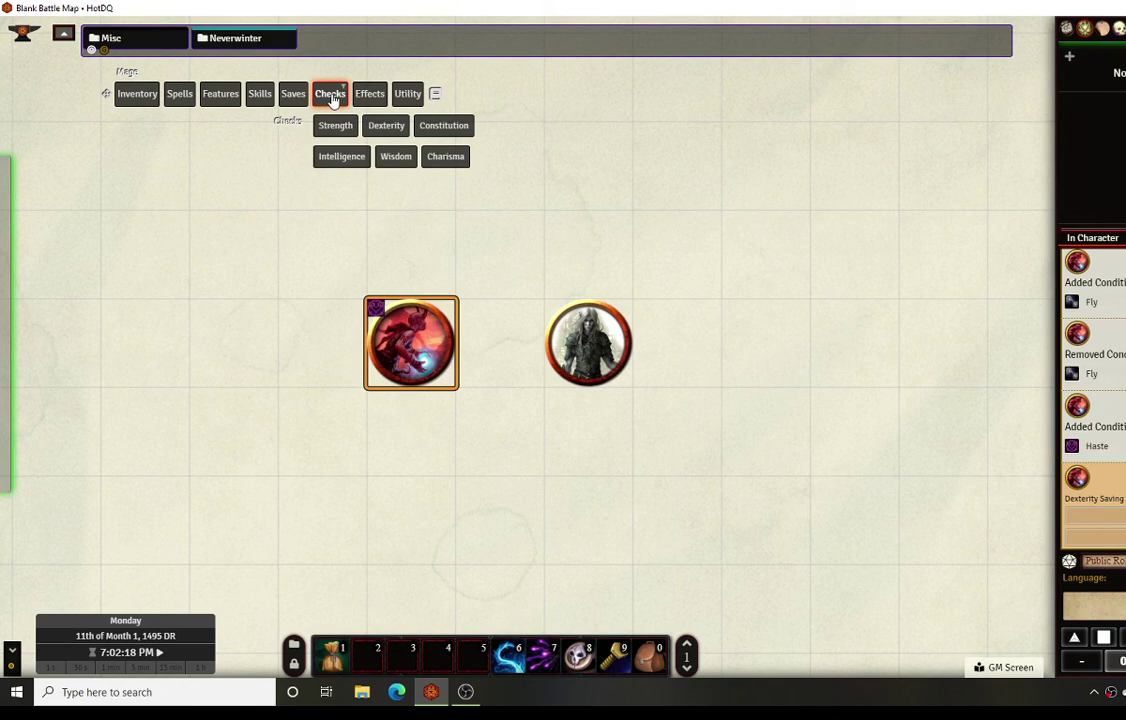
left_click(386, 130)
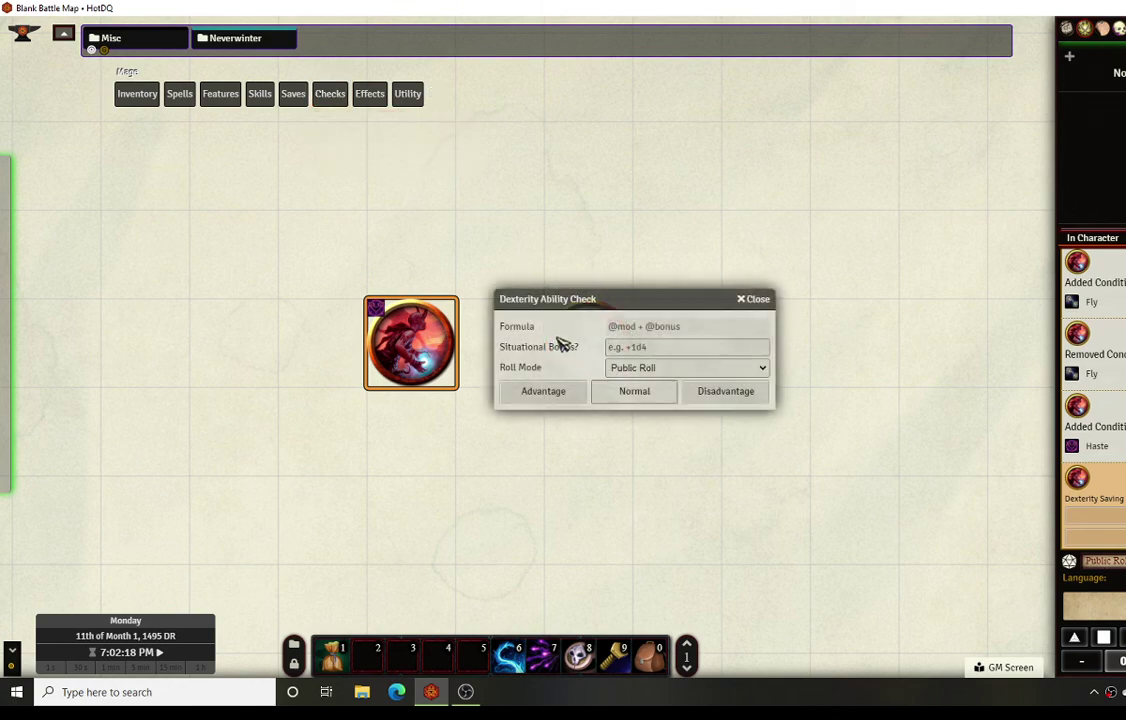
left_click(538, 390)
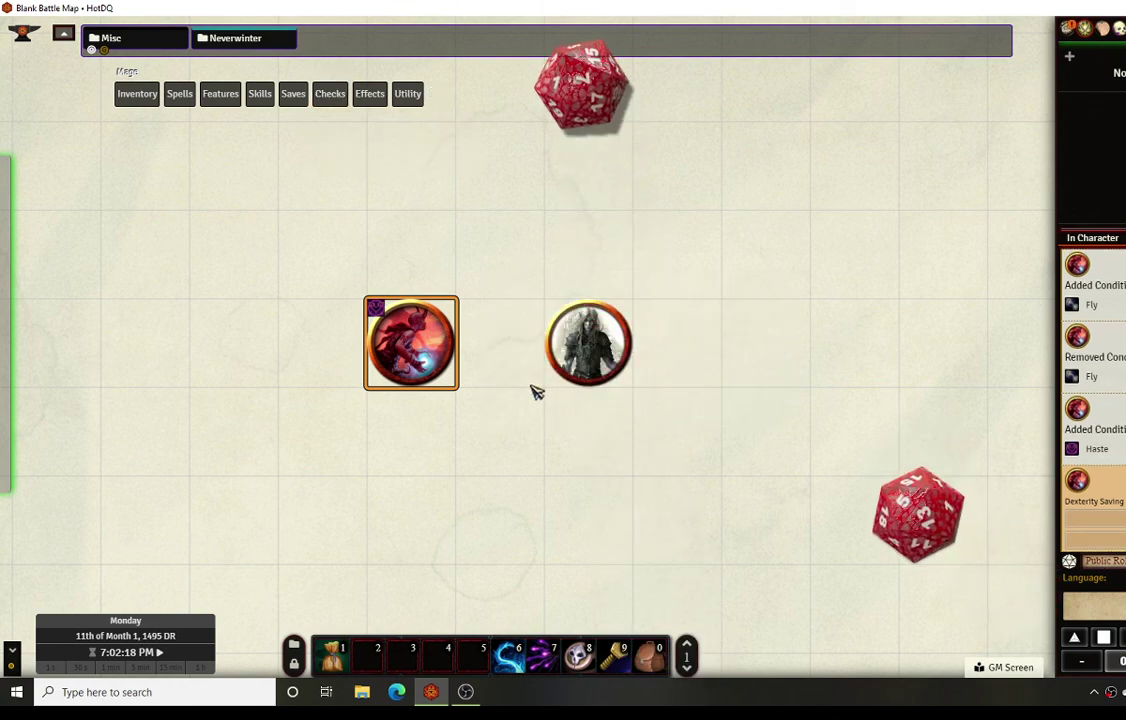
mouse_move(284, 106)
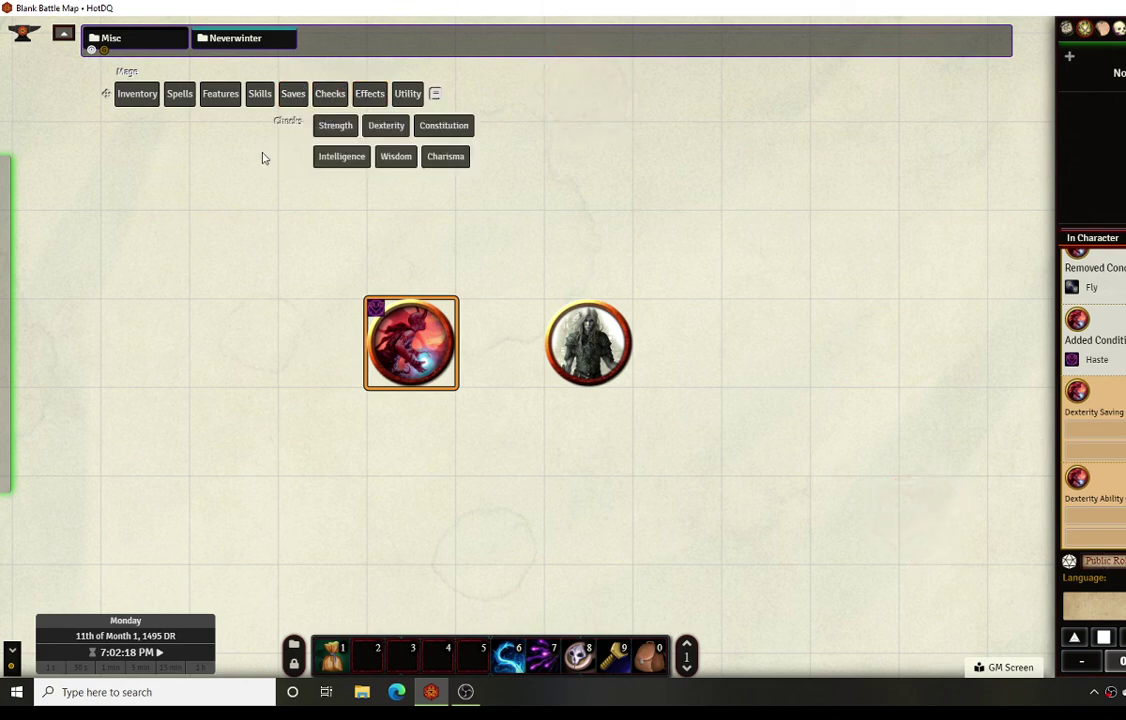
left_click(720, 220)
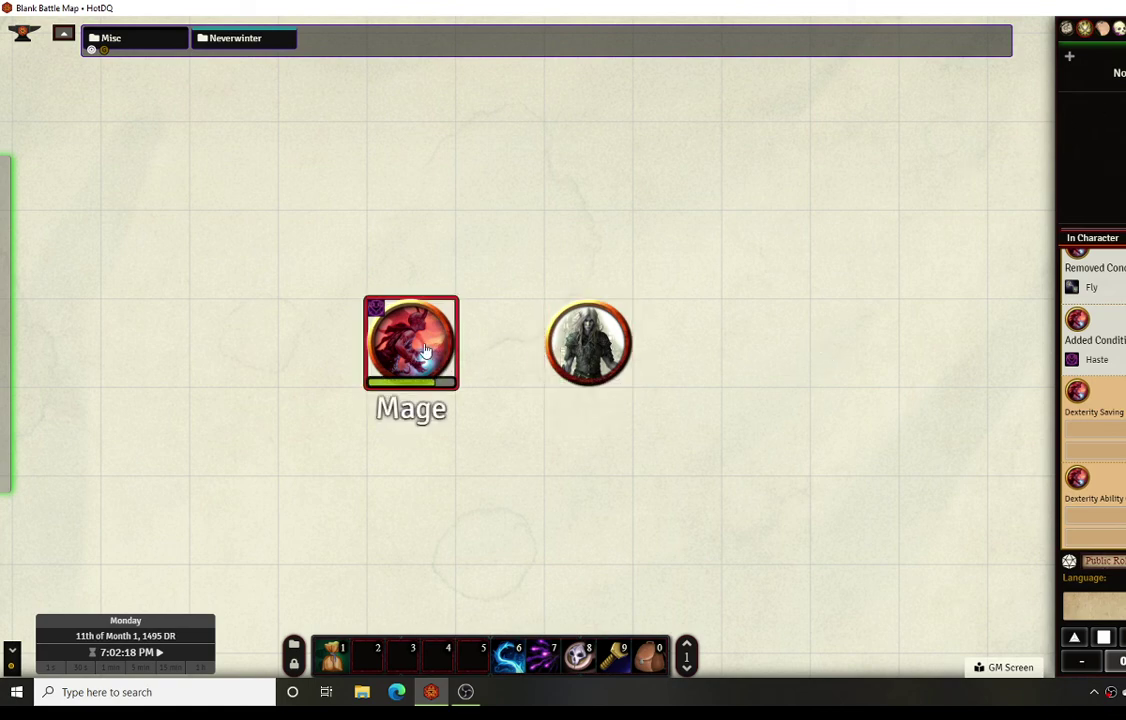
- Replace Haste with the Wounded condition on the Mage token and check the effects list on its sheet
left_click_drag(724, 387, 731, 412)
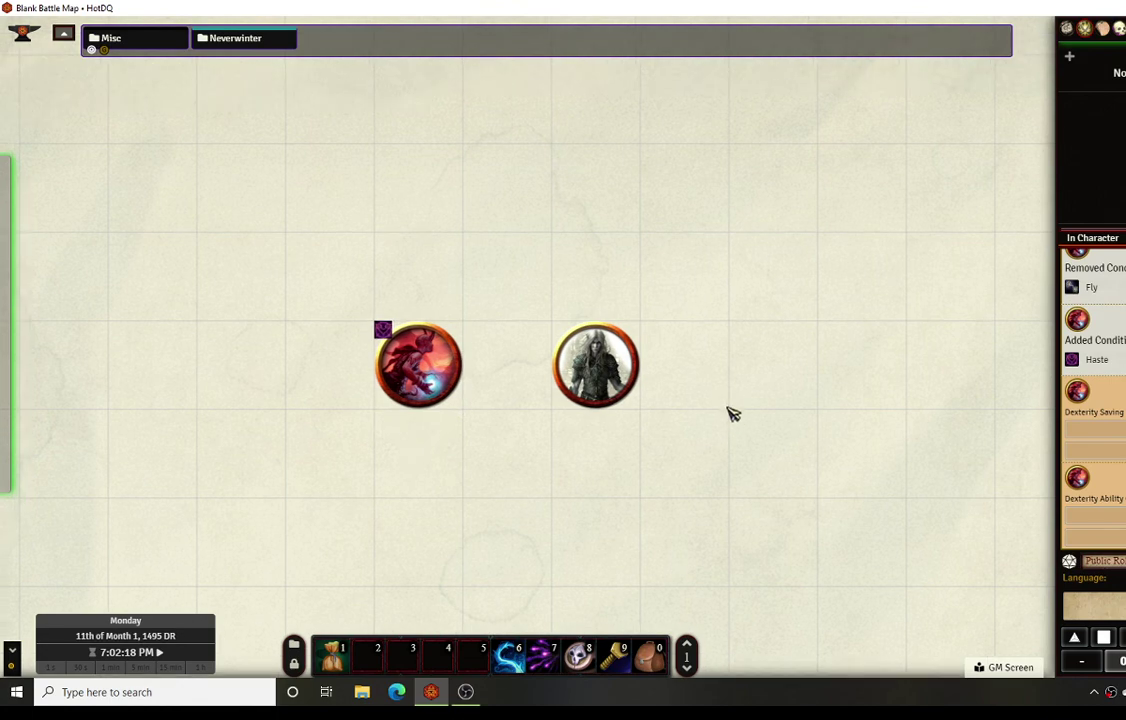
right_click(418, 365)
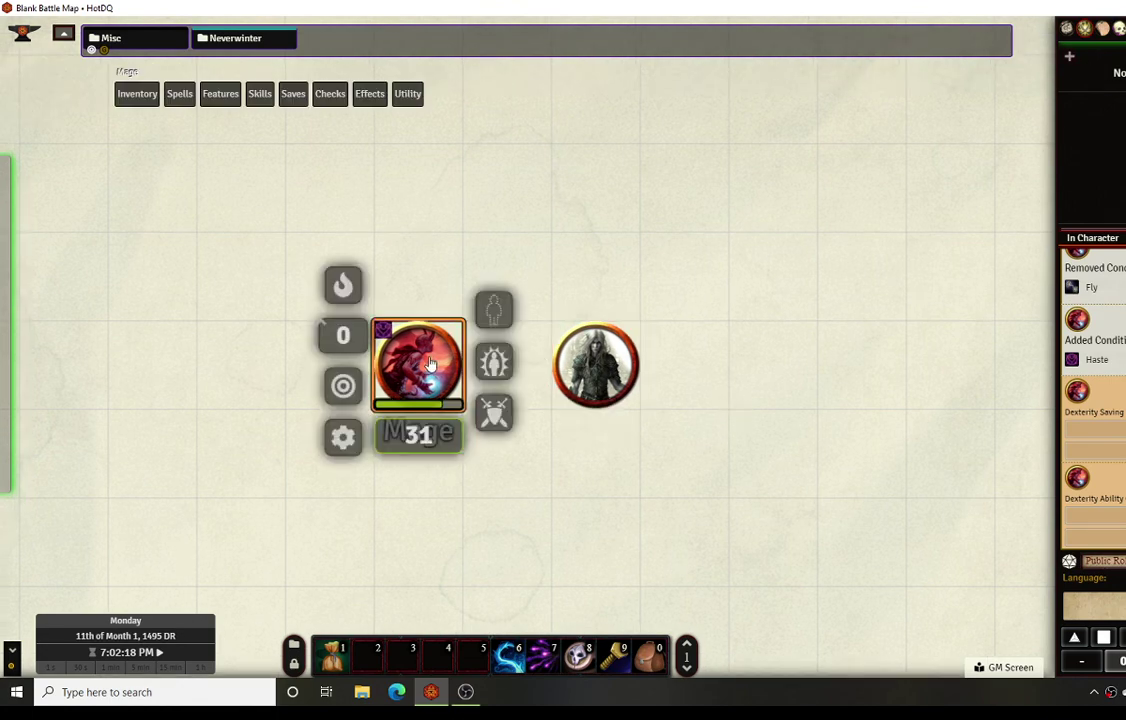
left_click(493, 360)
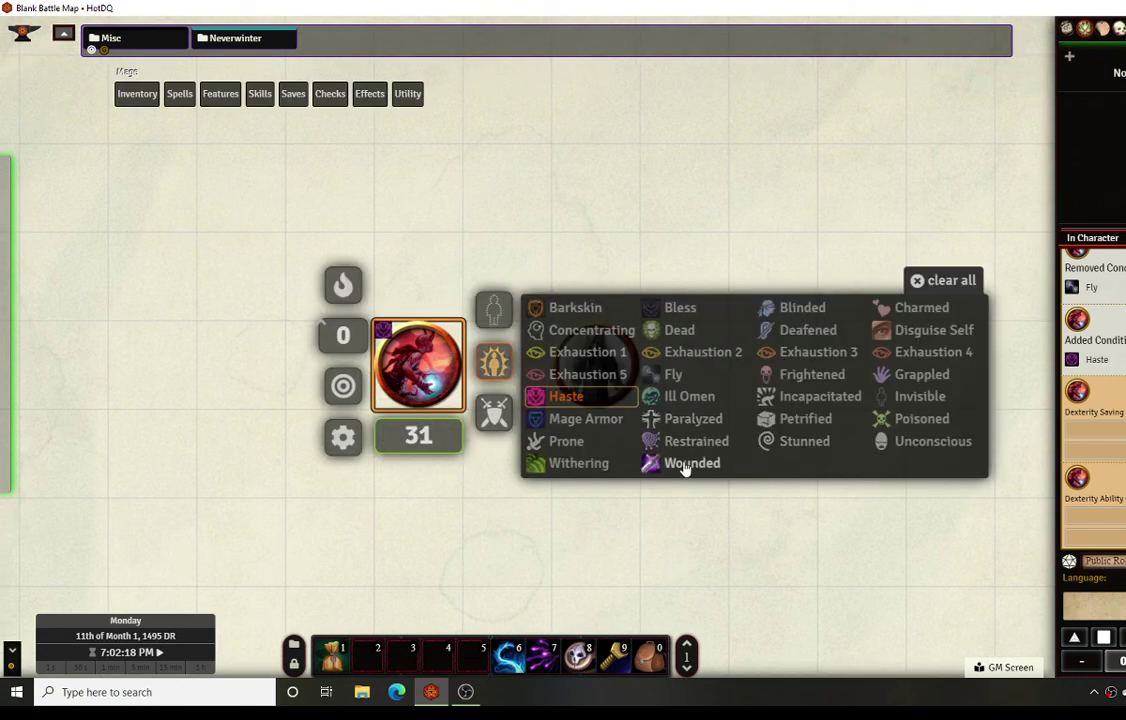
left_click(577, 399)
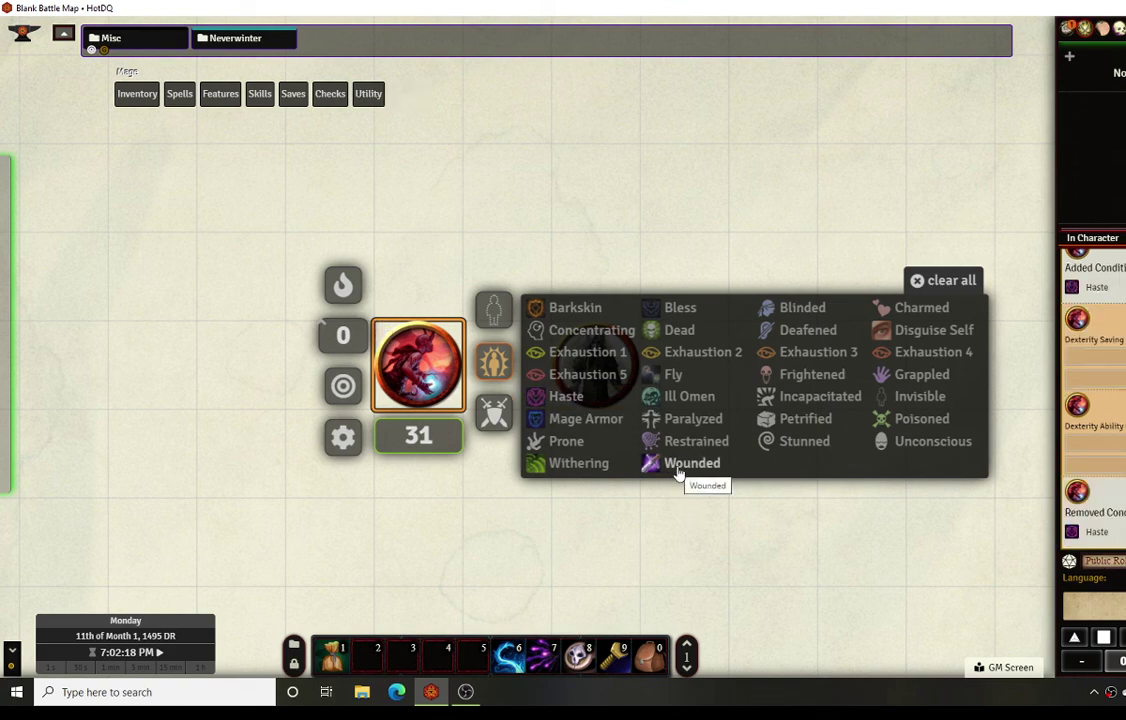
left_click(678, 470)
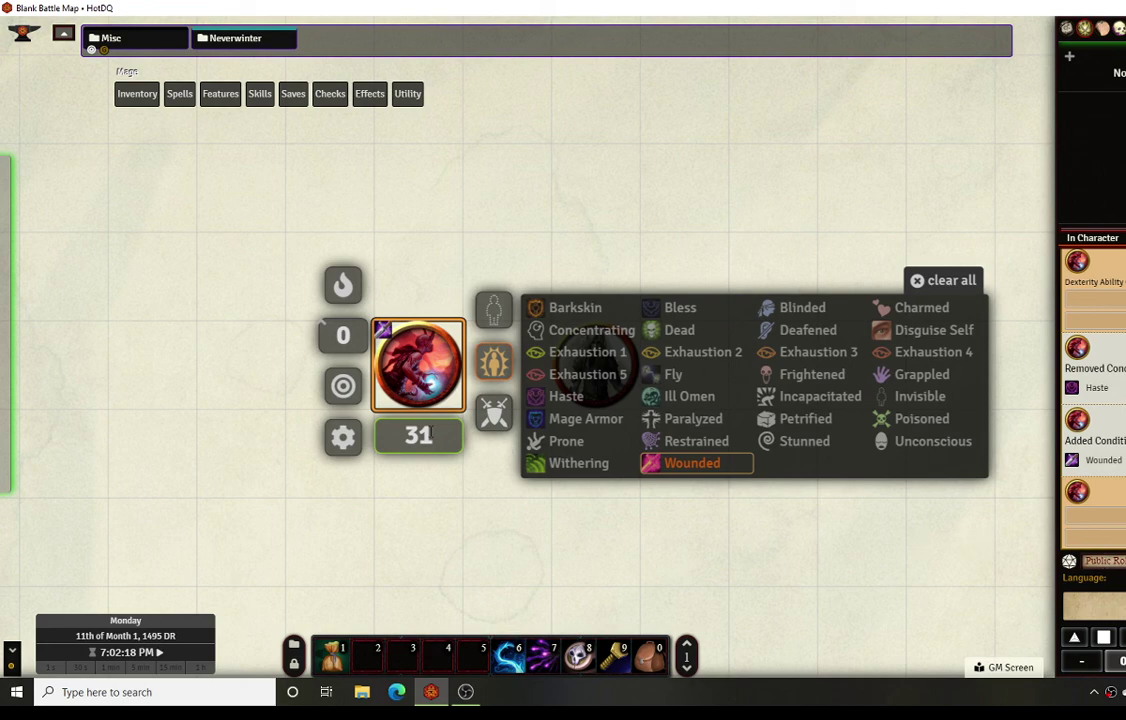
double_click(395, 365)
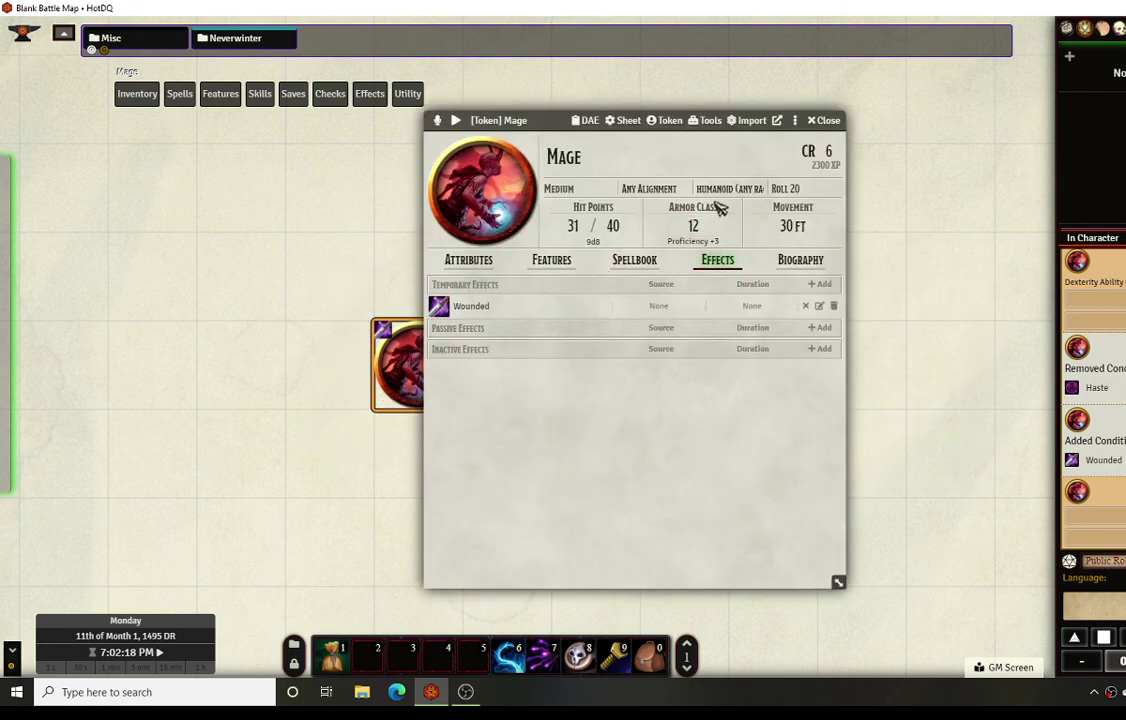
left_click(826, 120)
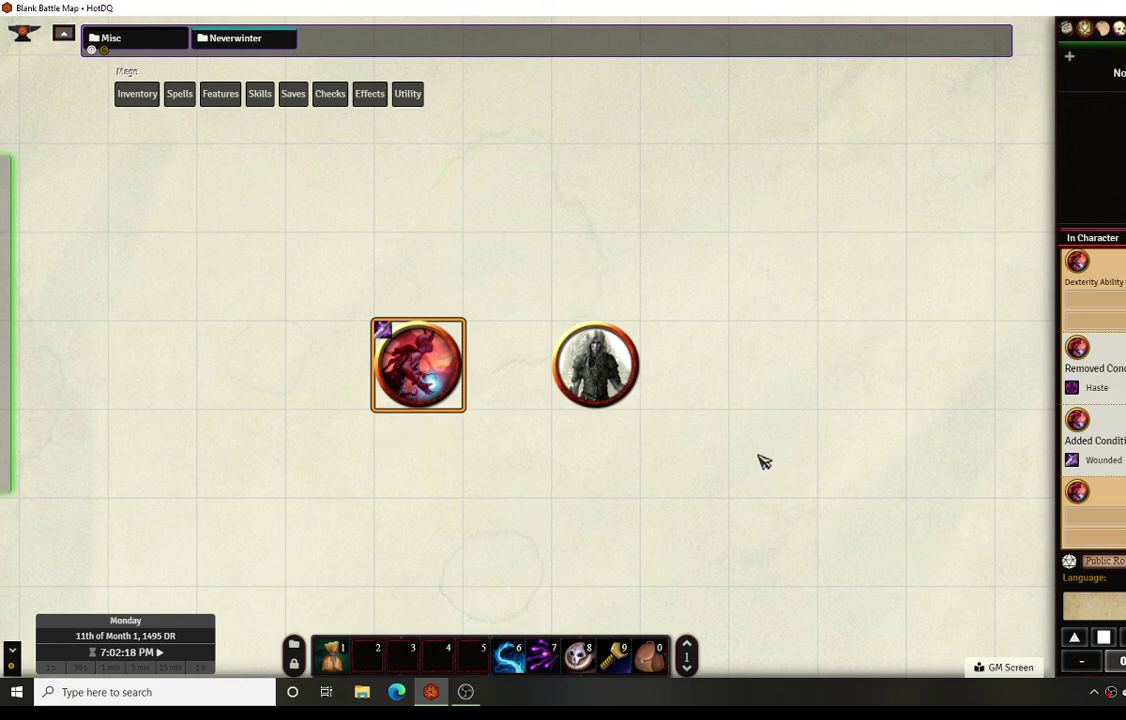
- Remove the Wounded condition from the Mage token and deselect it
right_click(415, 368)
left_click(493, 361)
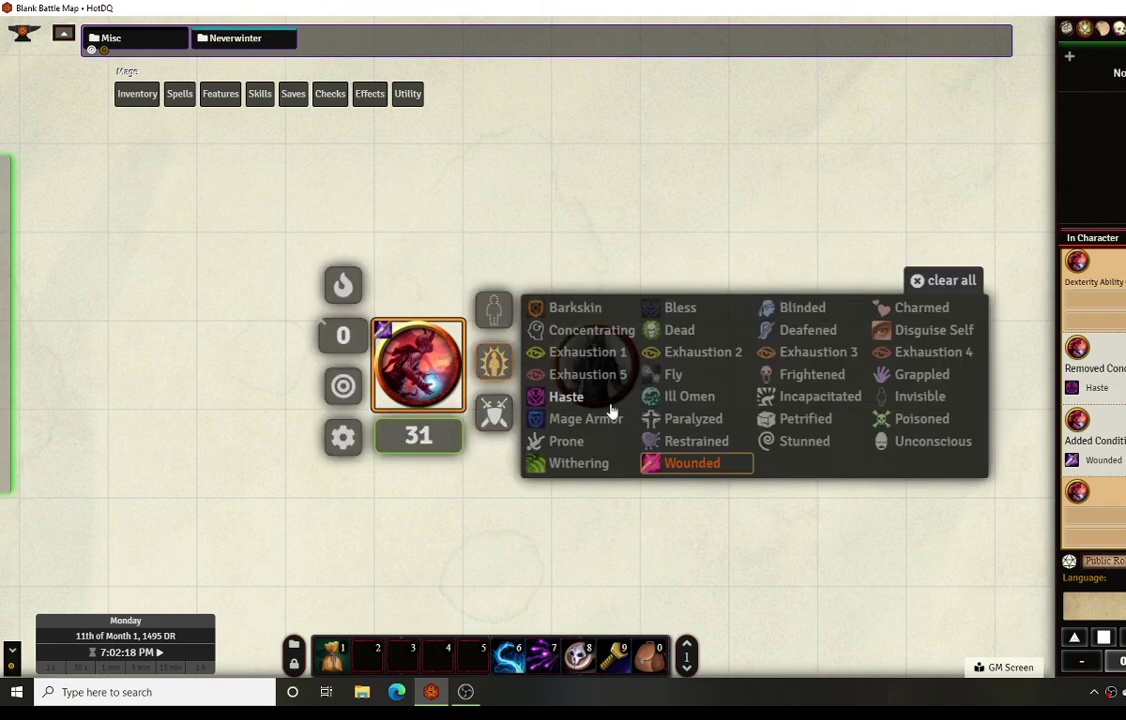
left_click(689, 465)
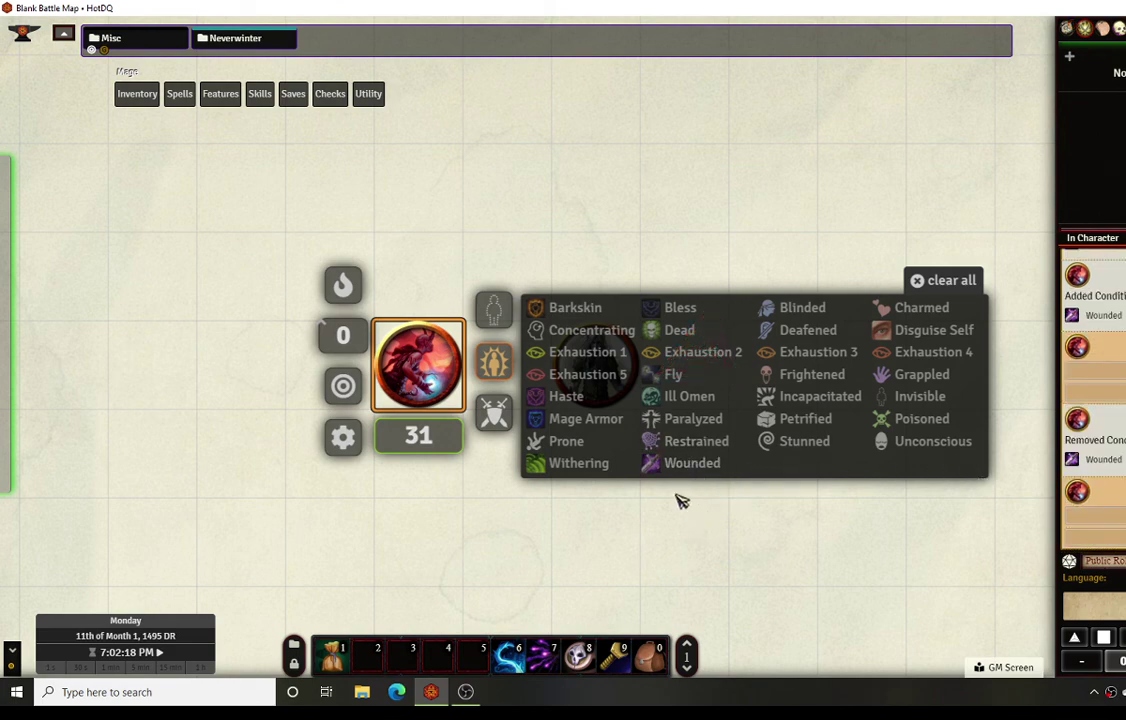
left_click(630, 522)
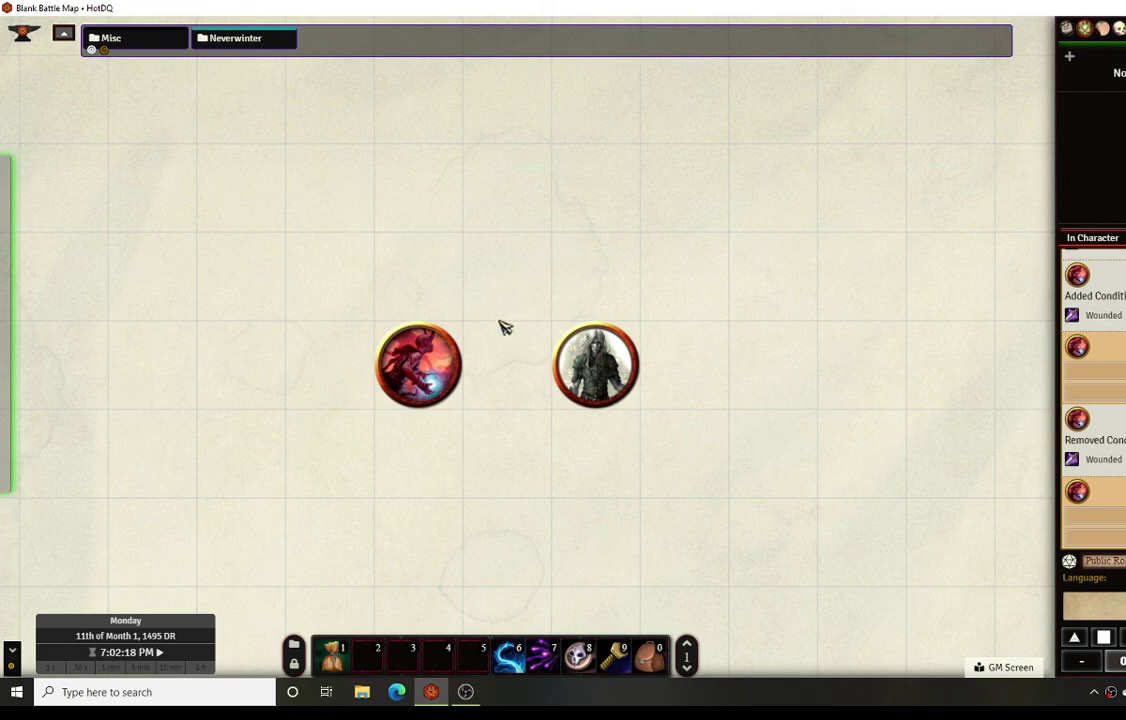
- Apply the Prone condition to the Mage token
left_click(418, 362)
left_click(493, 365)
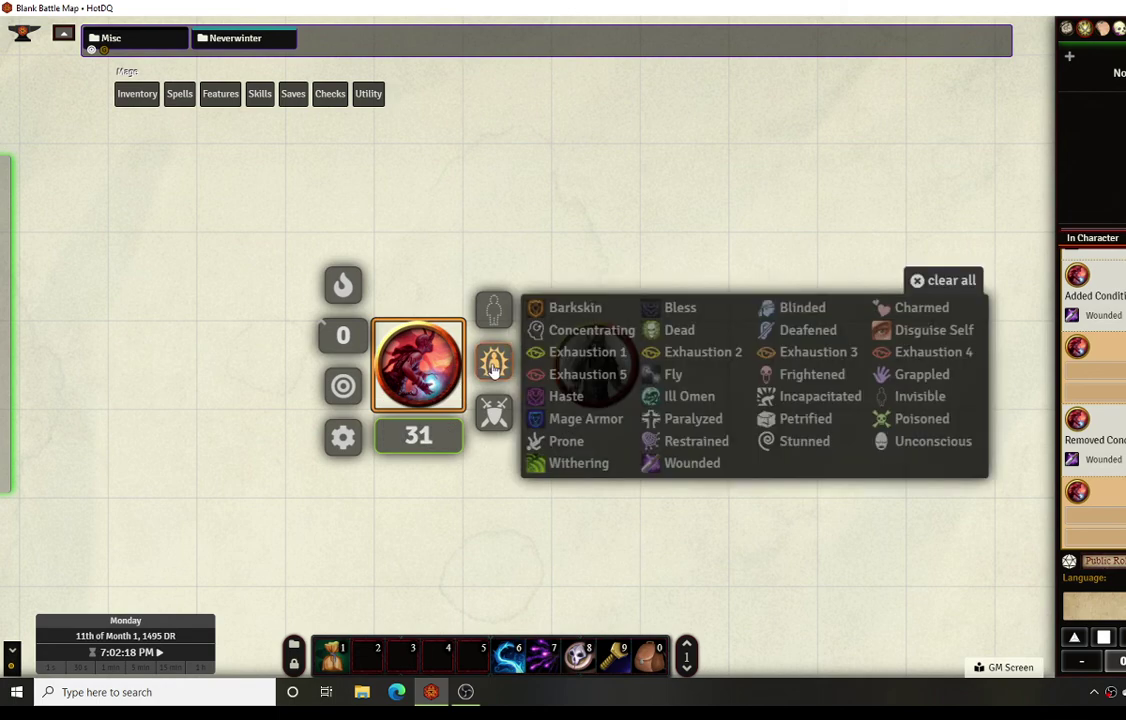
left_click(553, 440)
left_click(578, 555)
- Move the Drow next to the prone Mage, attack the Mage as target with the Shortsword, and dismiss the damage roll
left_click(585, 337)
key("Left")
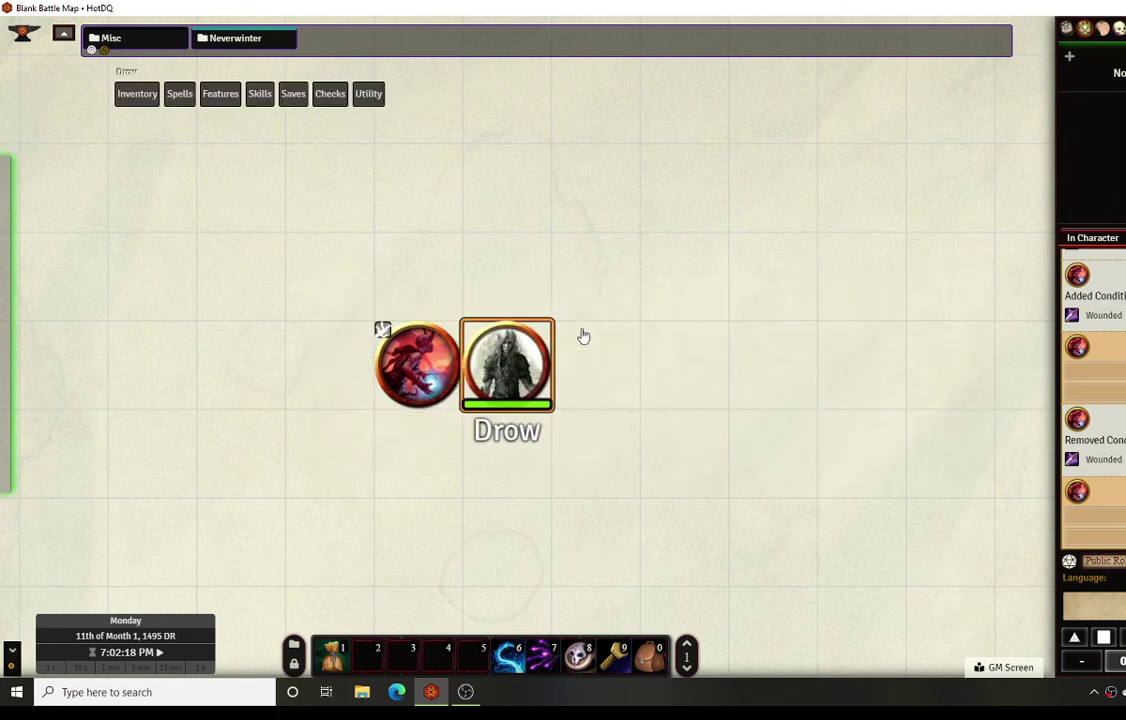
key("t")
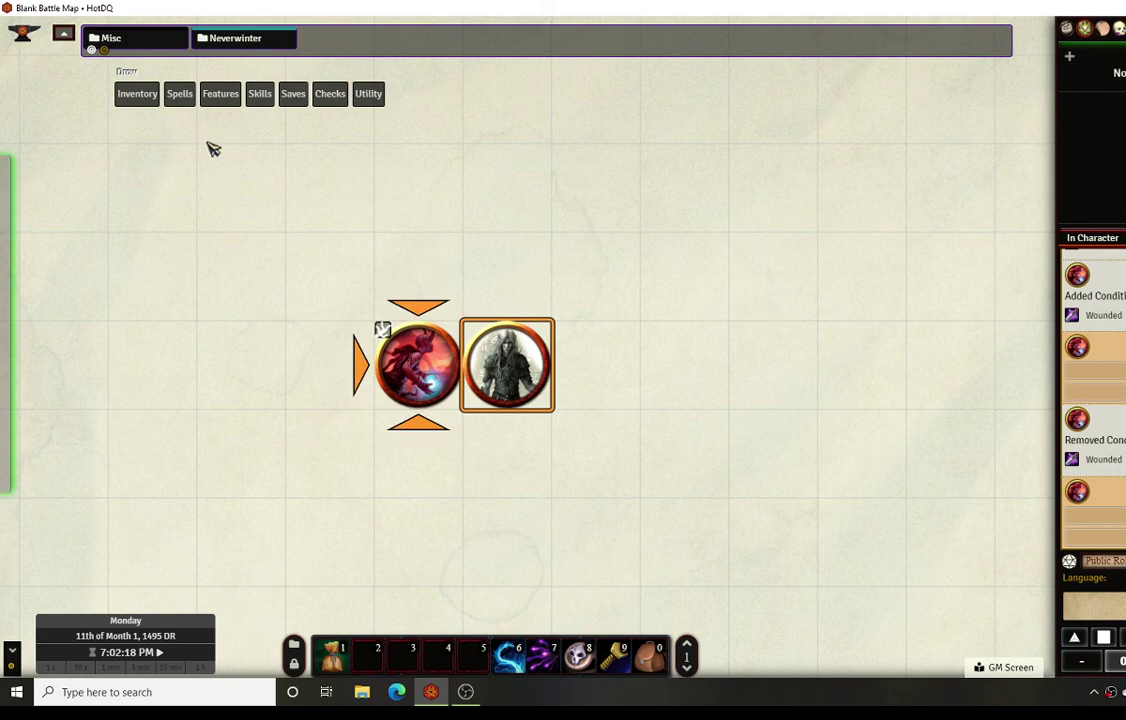
mouse_move(146, 94)
left_click(160, 123)
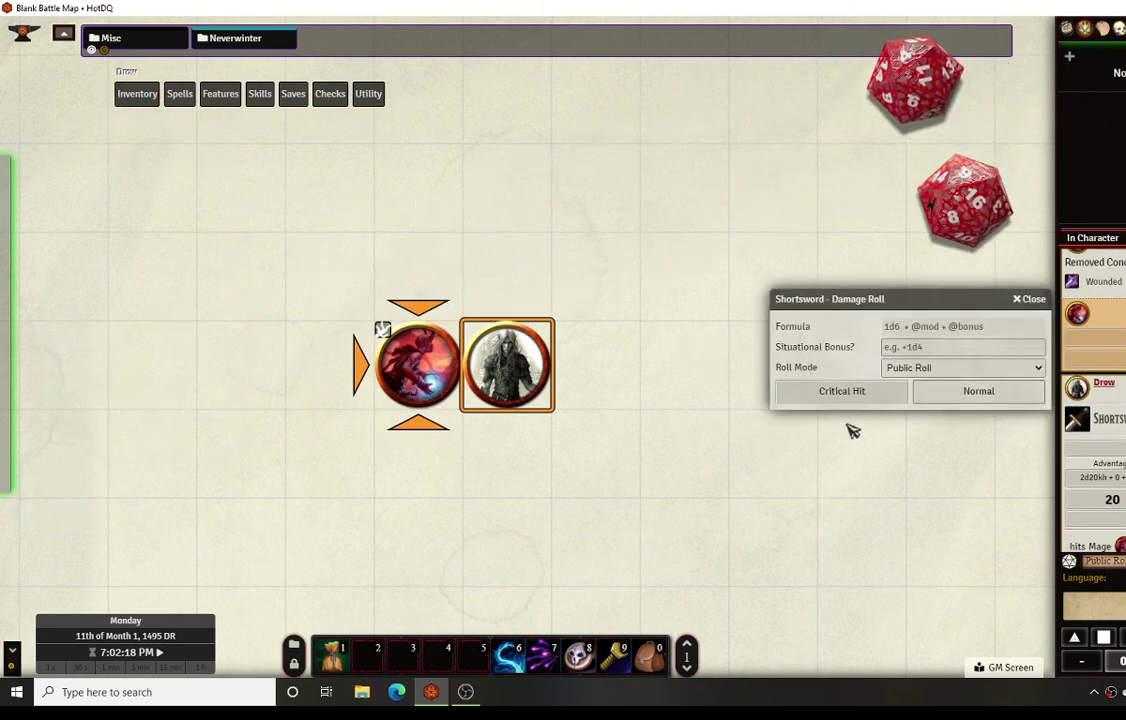
left_click(1029, 299)
- Move the Drow five squares away from the prone Mage and attack with the Hand Crossbow (Poisoned)
key("Right")
key("Right")
key("Right")
key("Right")
key("Right")
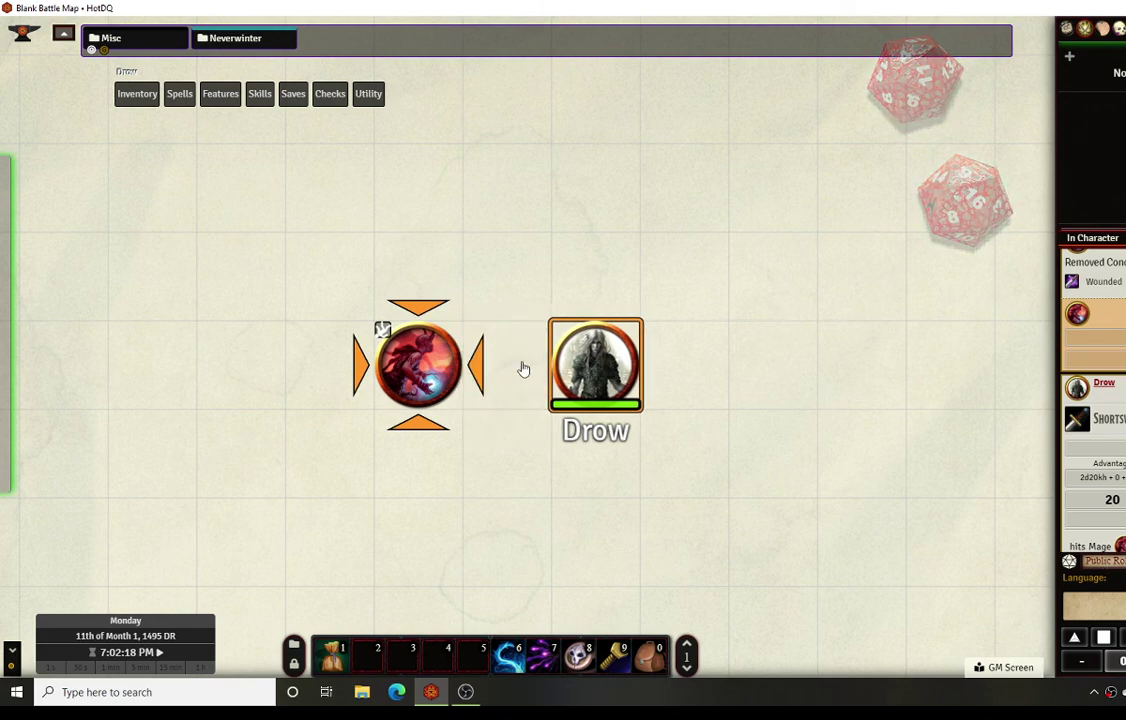
mouse_move(128, 96)
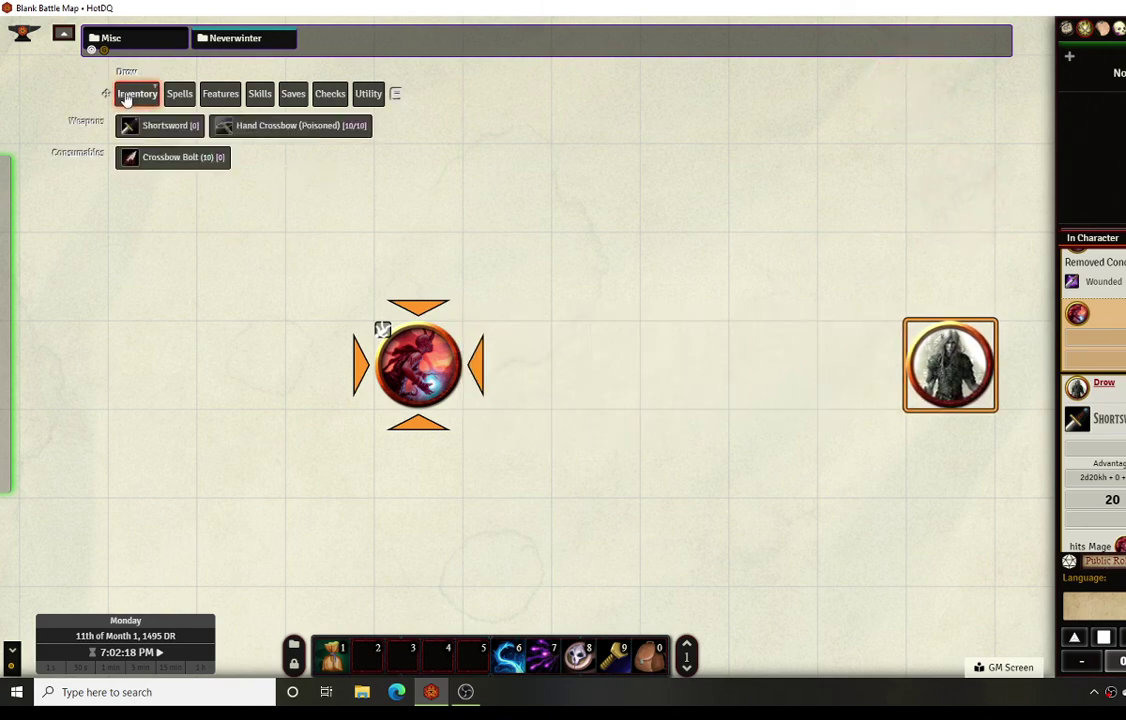
left_click(236, 127)
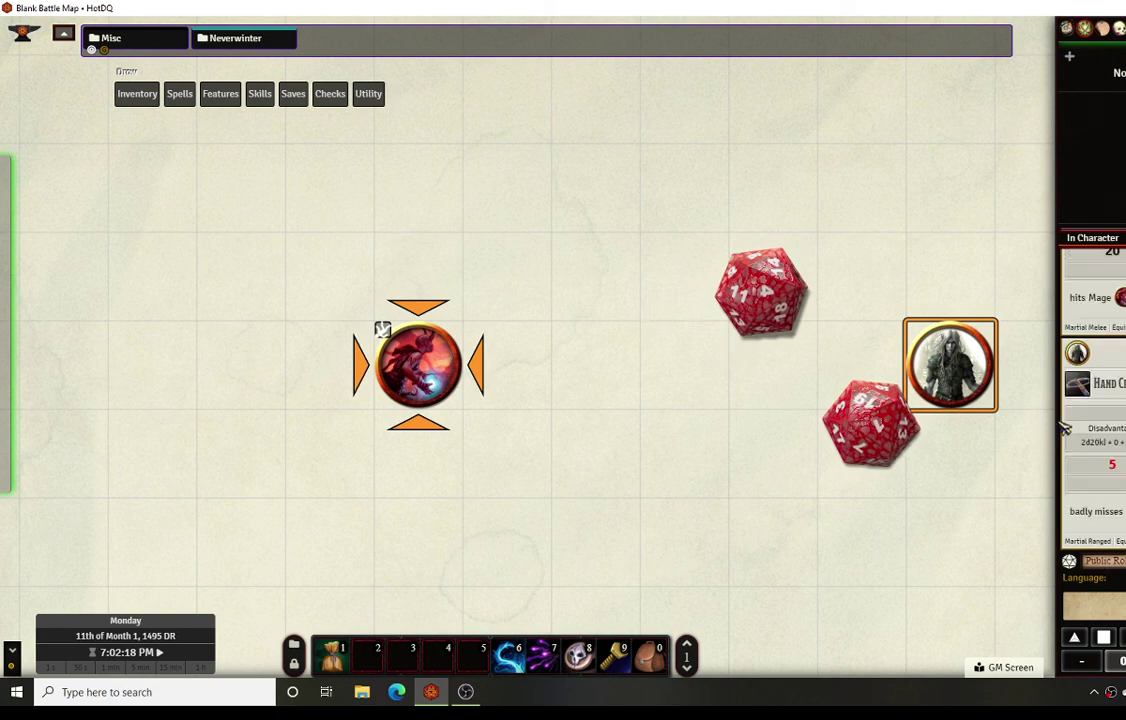
right_click(458, 372)
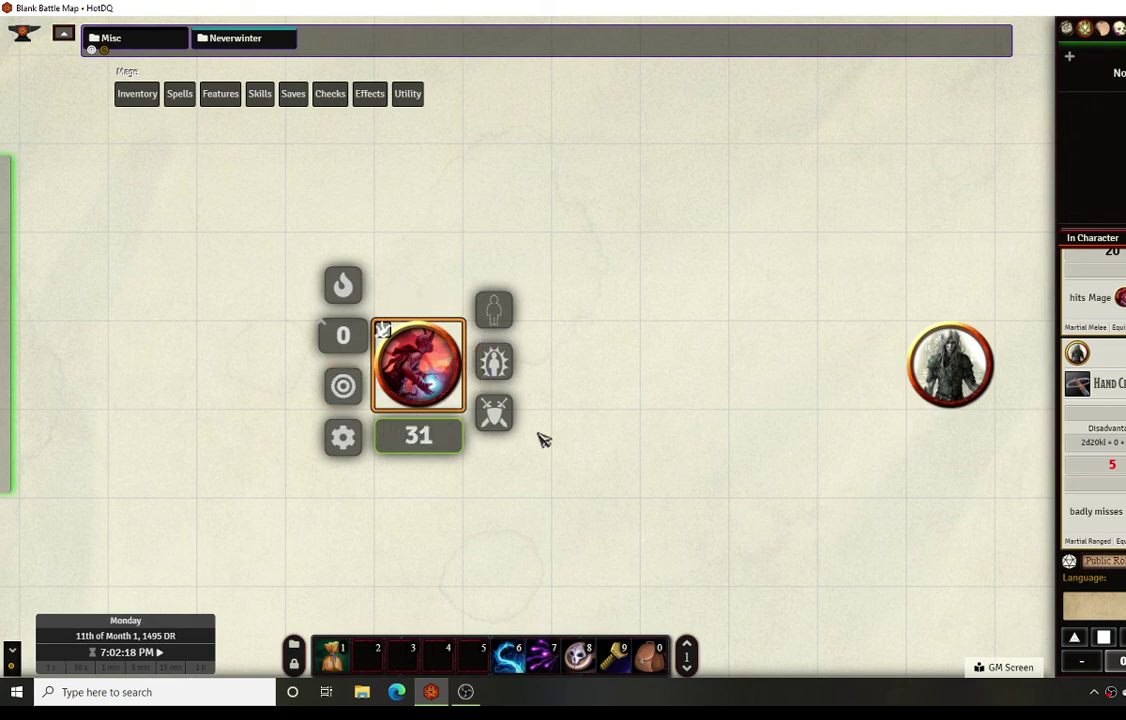
left_click(683, 481)
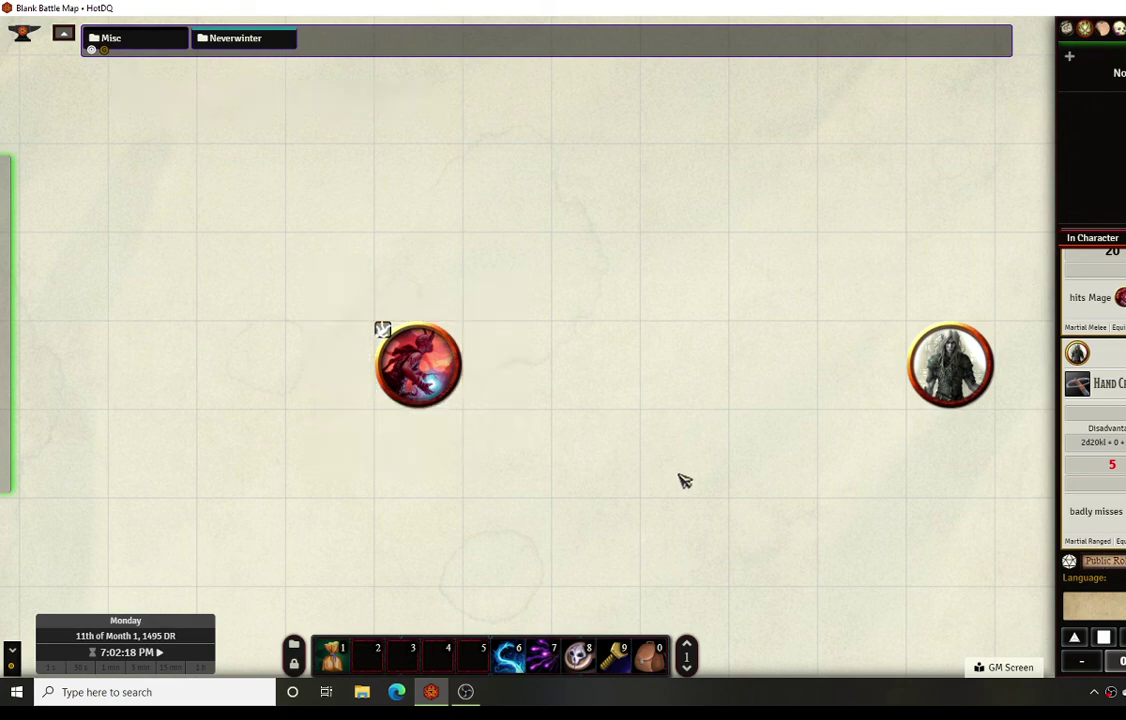